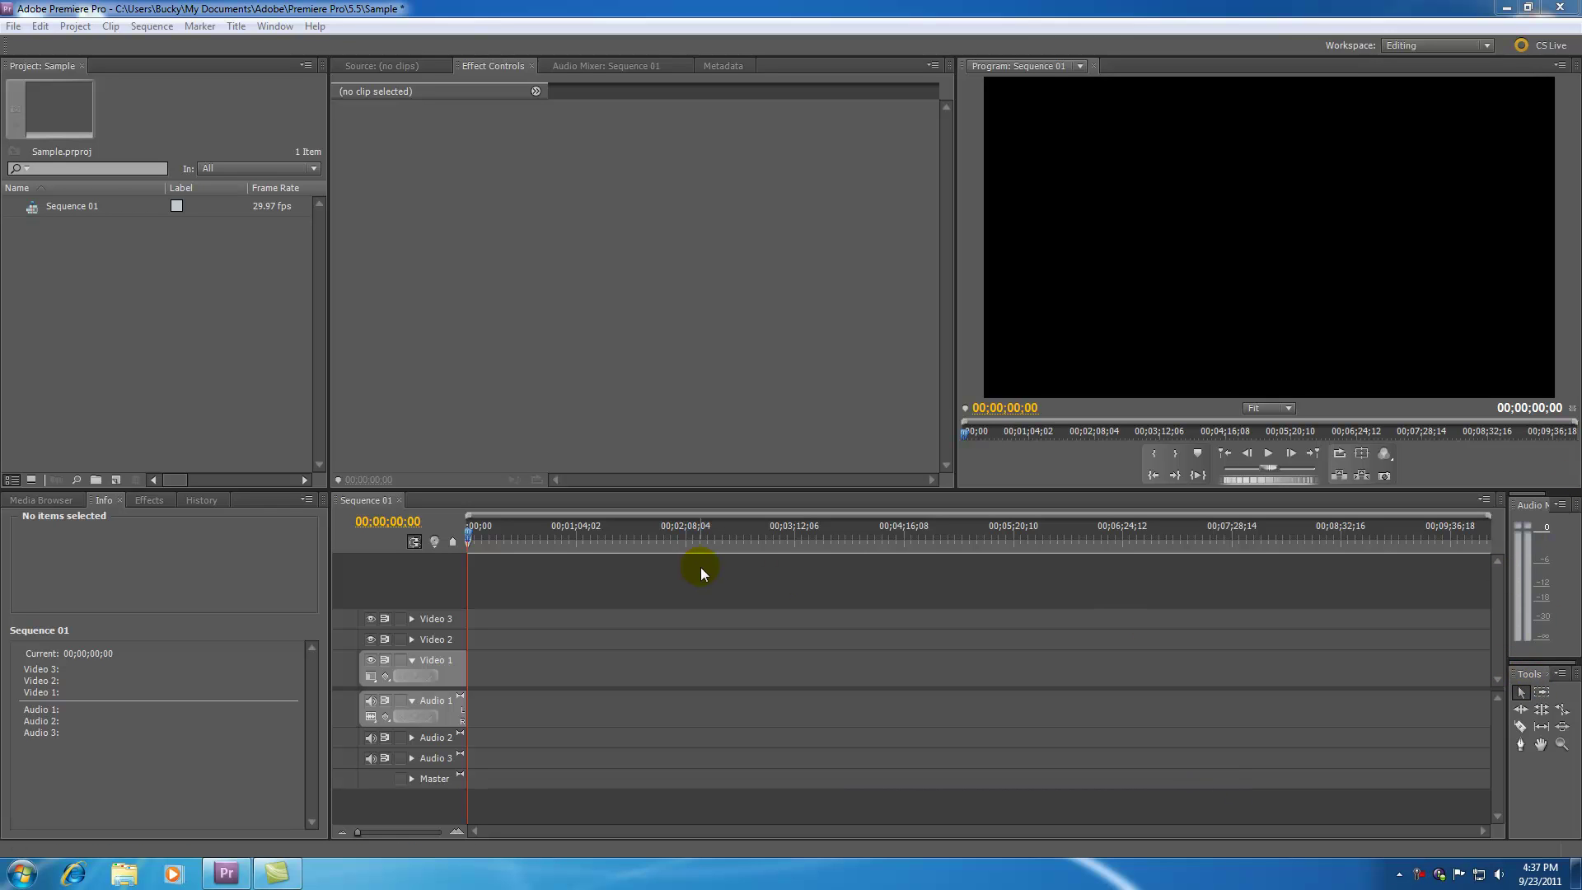
# Step: Dock the Tools panel as a narrow column beside the Info panel and widen the timeline area
pyautogui.click(1519, 676)
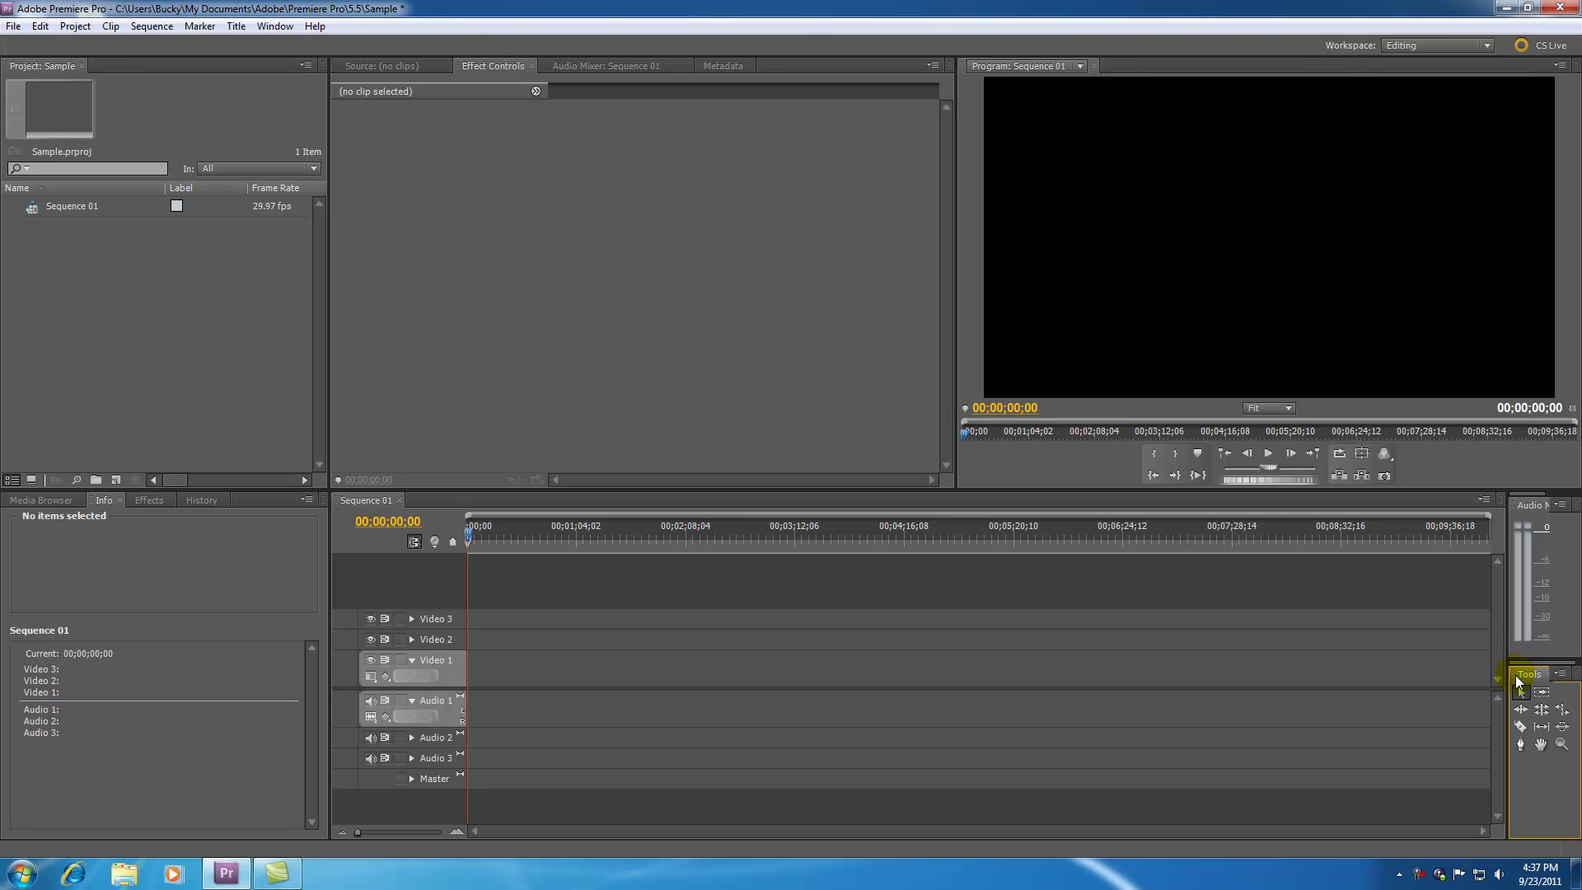
pyautogui.moveTo(1520, 676); pyautogui.dragTo(33, 657)
pyautogui.moveTo(165, 626); pyautogui.dragTo(37, 630)
pyautogui.moveTo(327, 554); pyautogui.dragTo(249, 565)
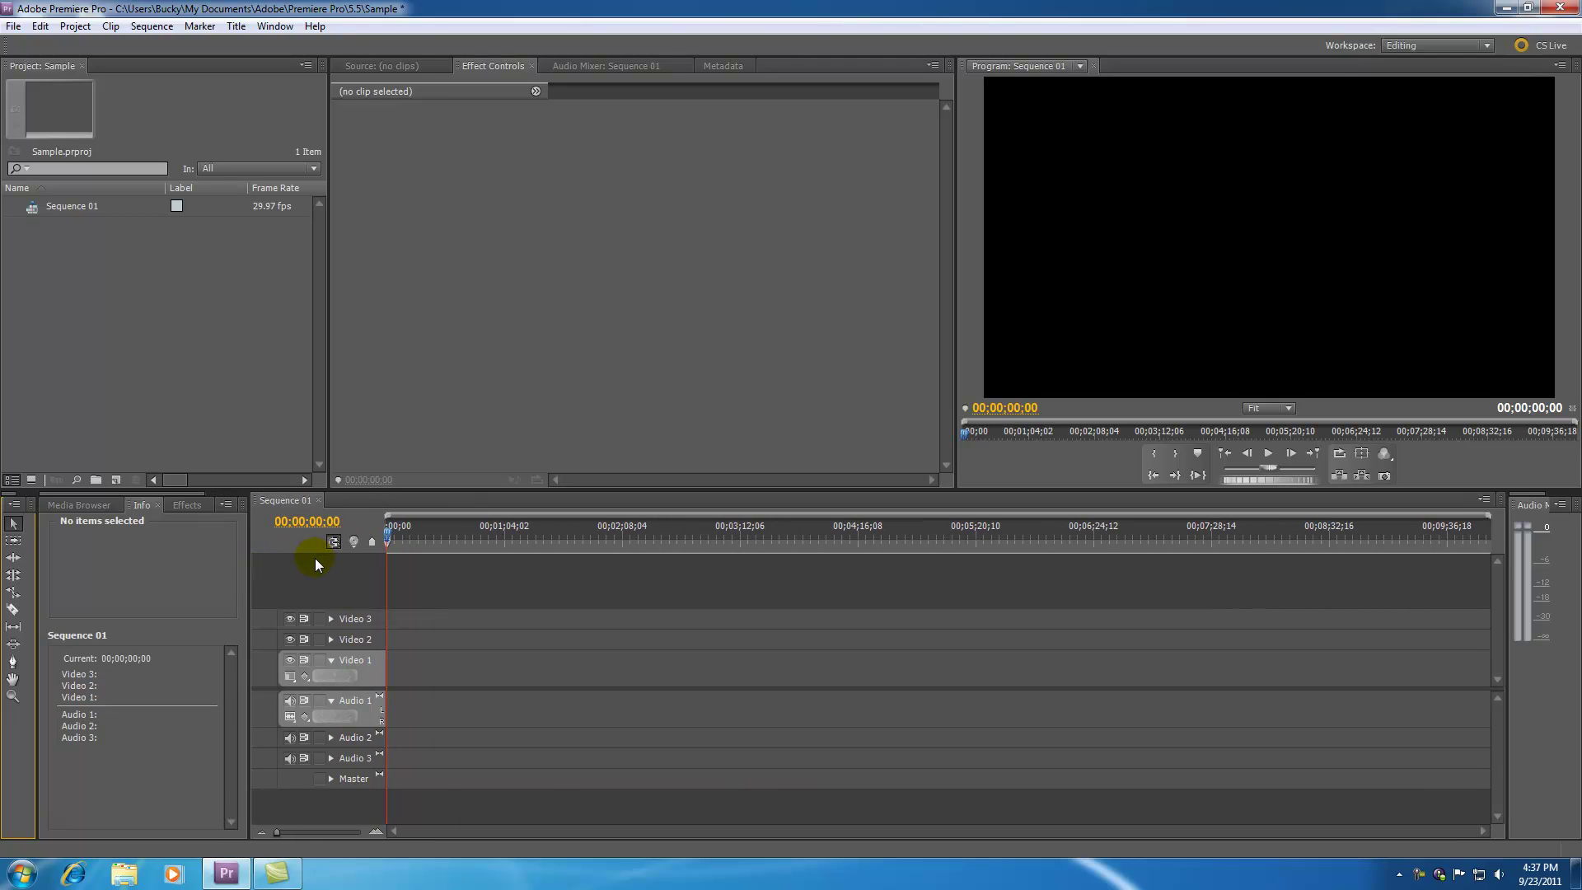
# Step: Import the video clips 00035 and 00108 from the 9_8_2011 folder in Temp_Videos into the project
pyautogui.click(12, 27)
pyautogui.click(48, 375)
pyautogui.click(125, 71)
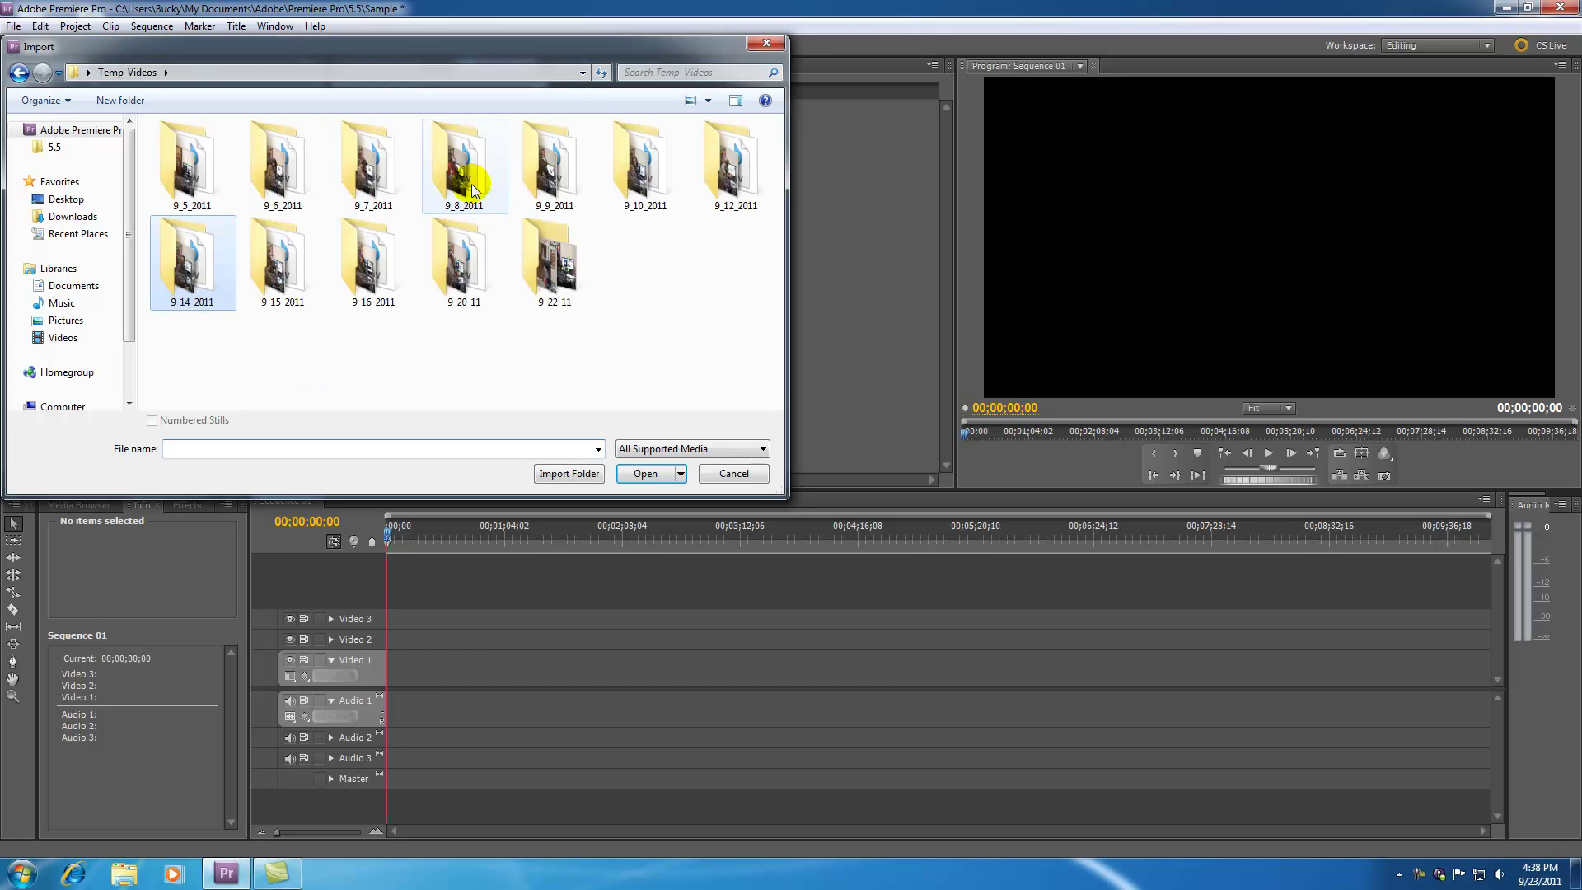
pyautogui.doubleClick(453, 151)
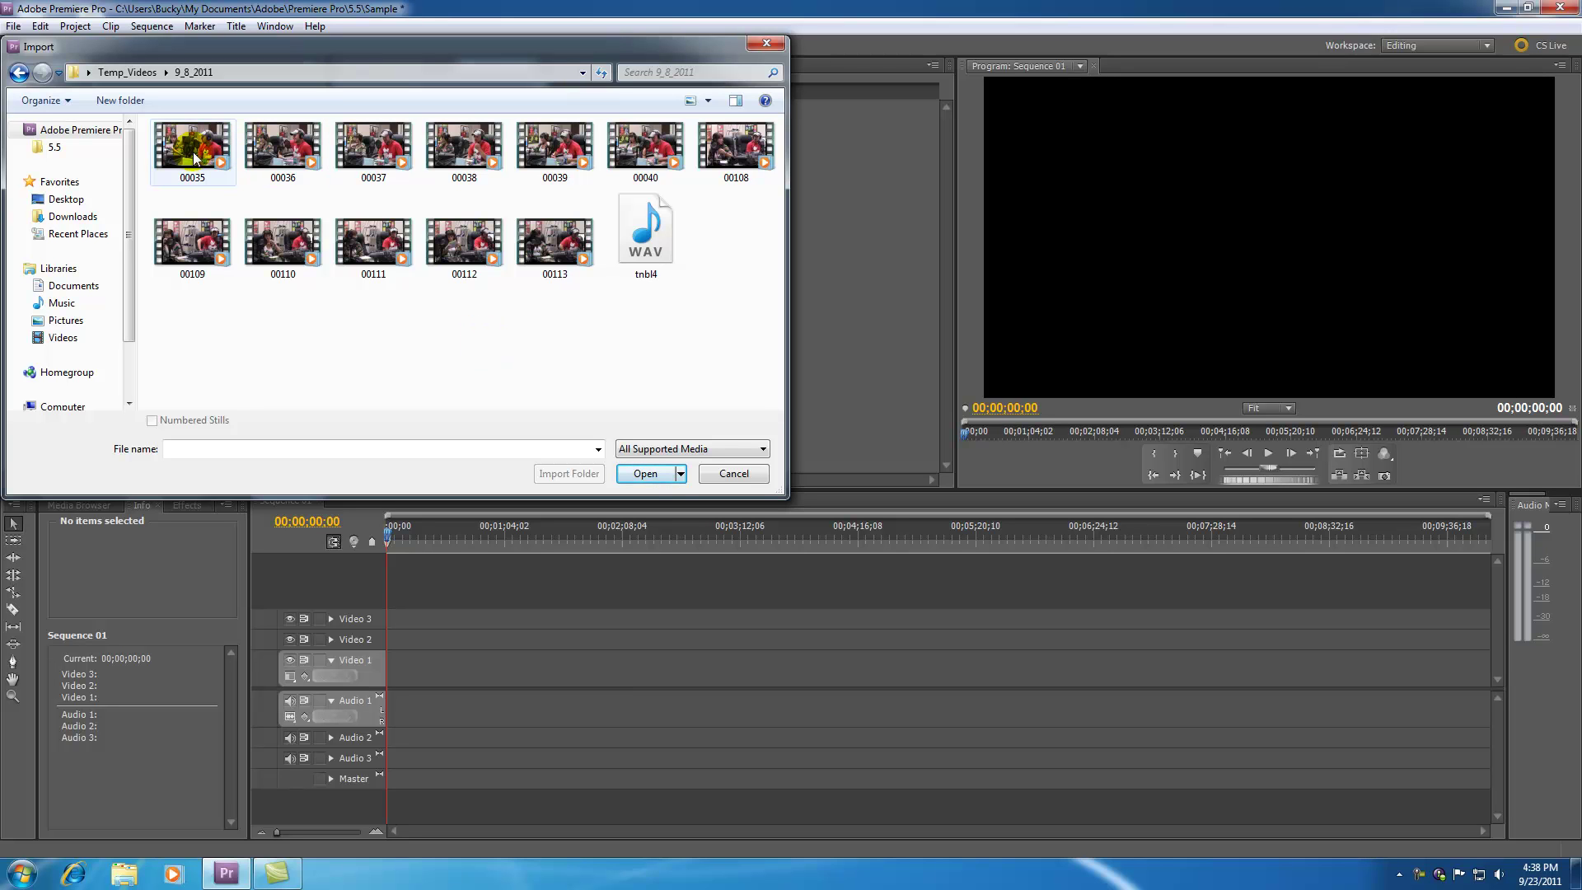
pyautogui.click(218, 156)
pyautogui.click(471, 249)
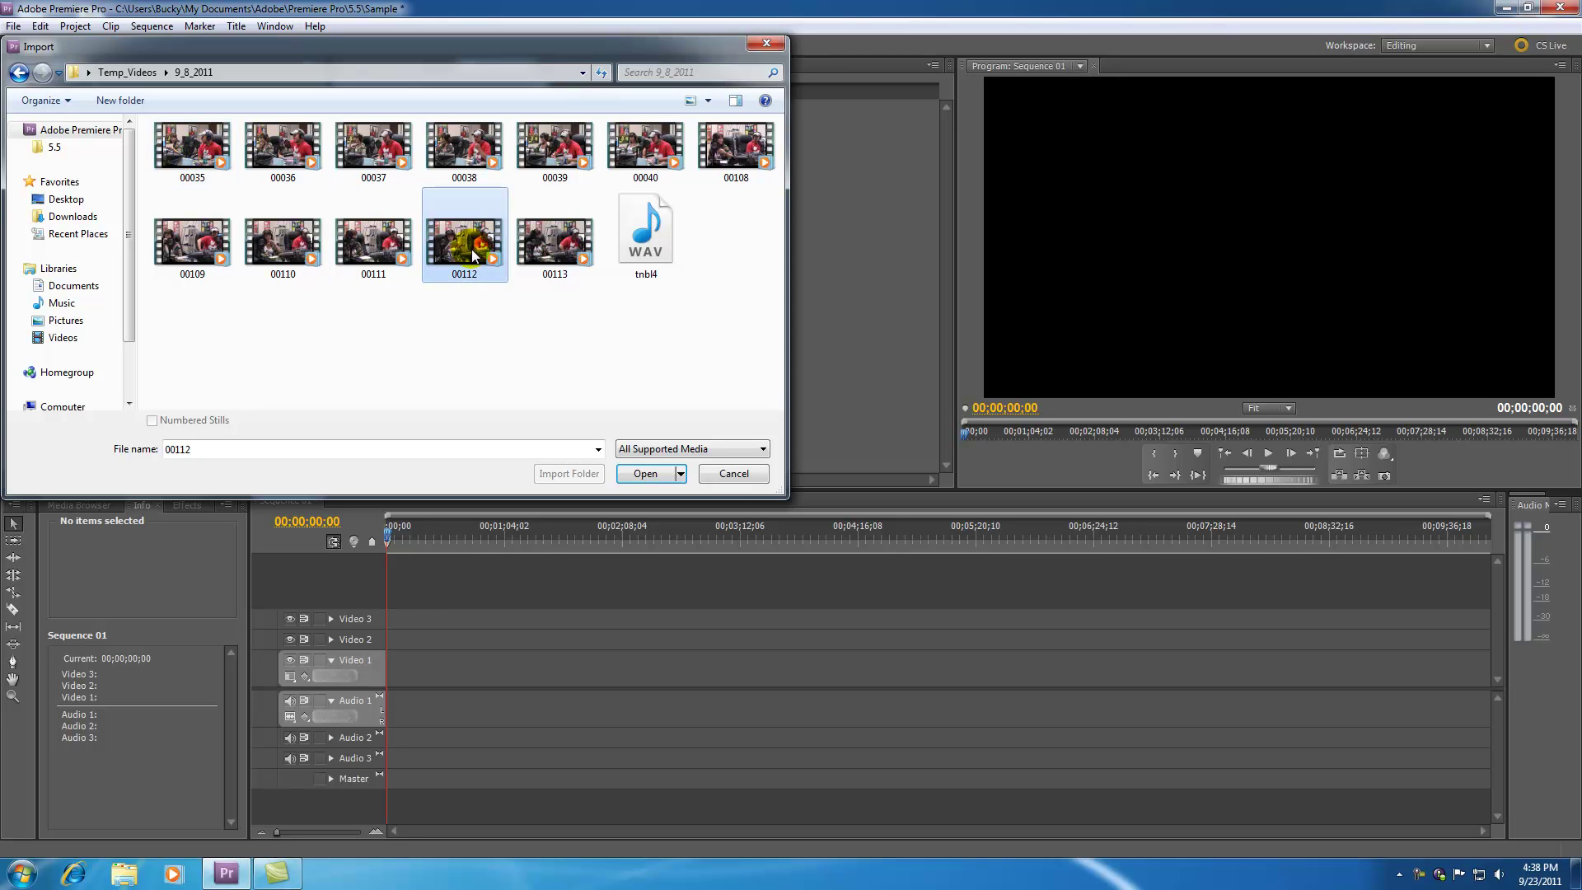
pyautogui.click(190, 152)
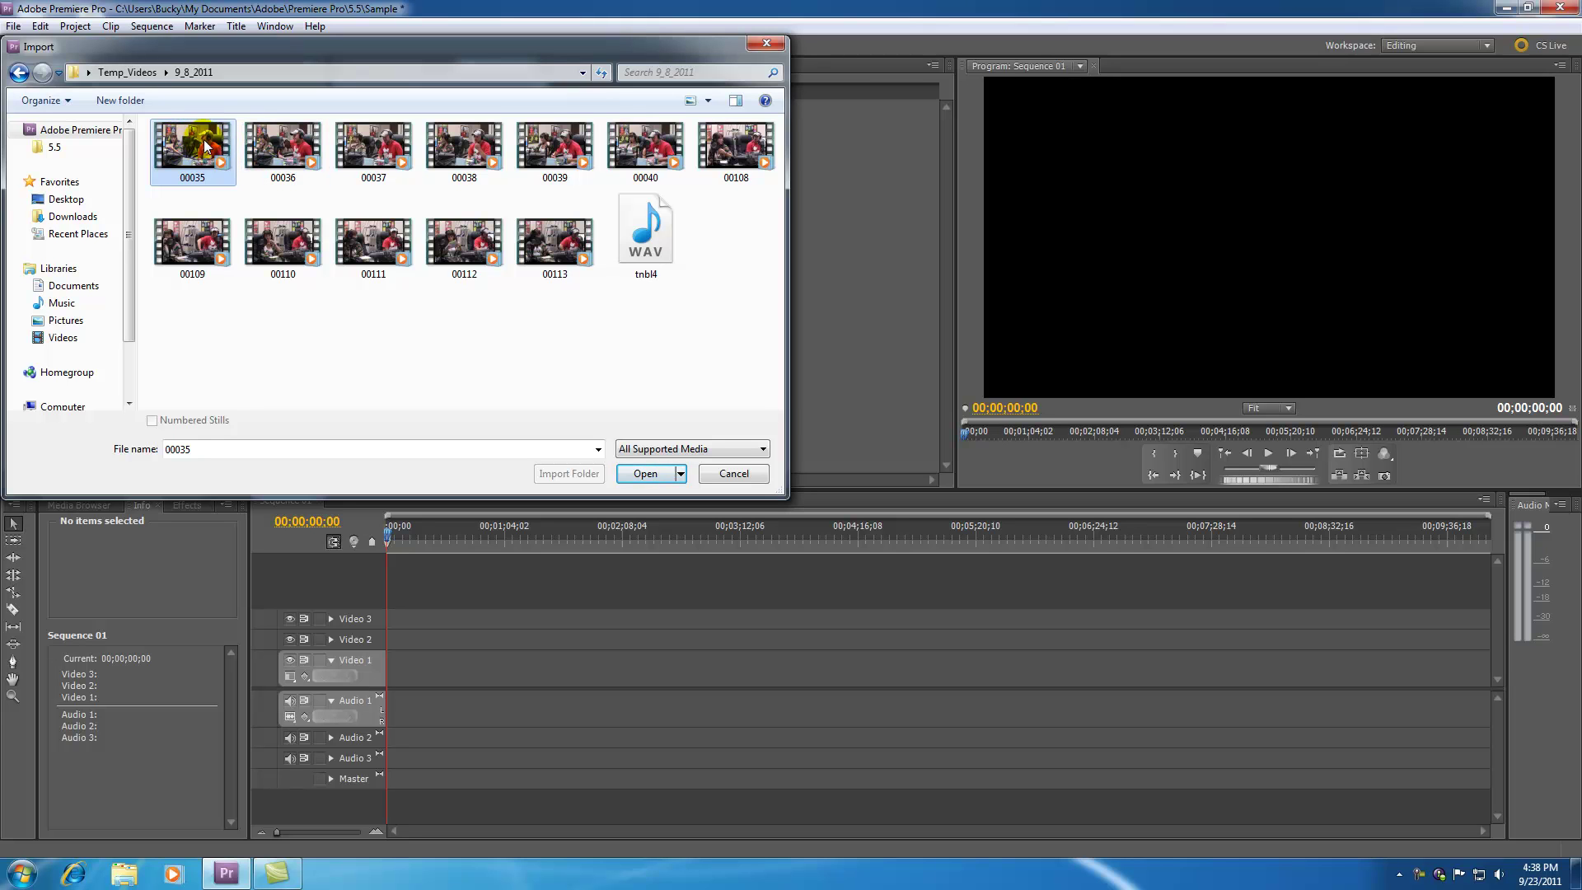
pyautogui.keyDown('ctrl'); pyautogui.click(738, 147); pyautogui.keyUp('ctrl')
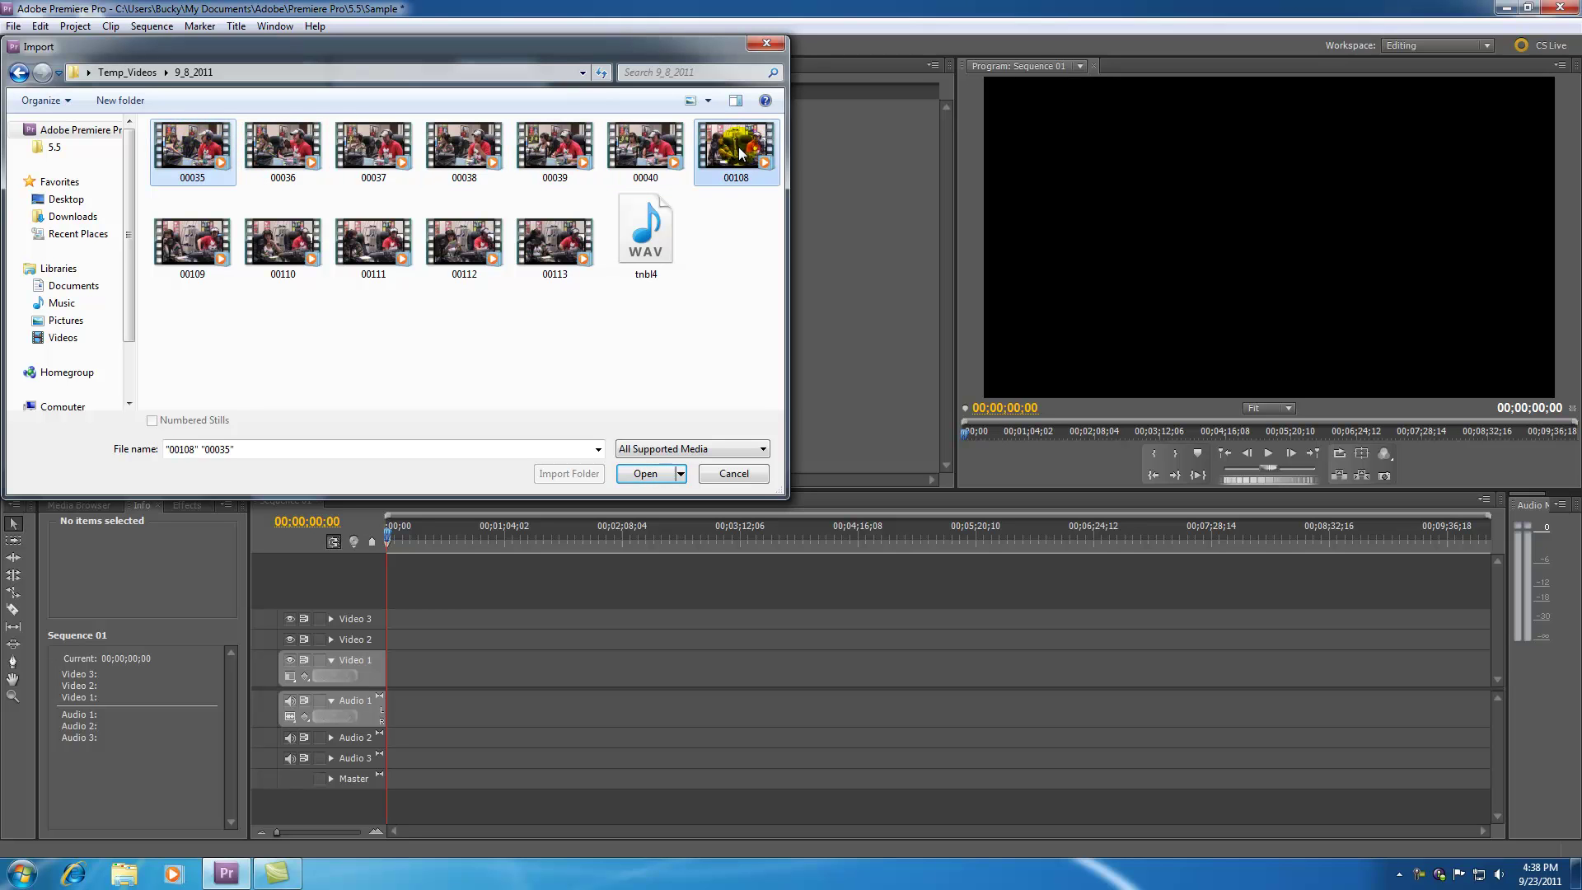
pyautogui.click(645, 474)
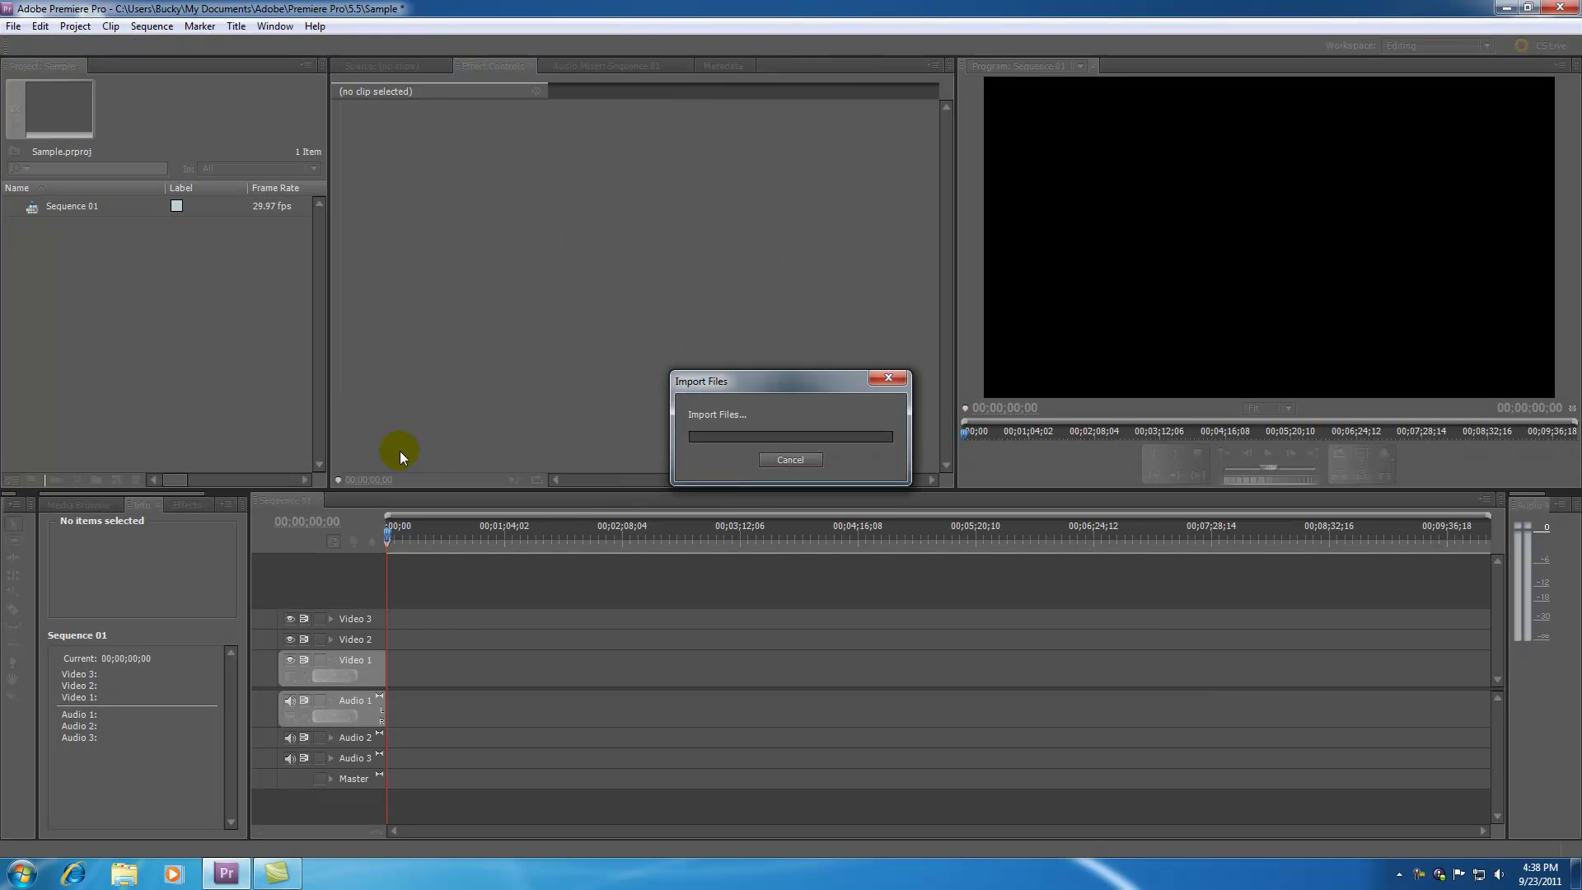
pyautogui.click(58, 299)
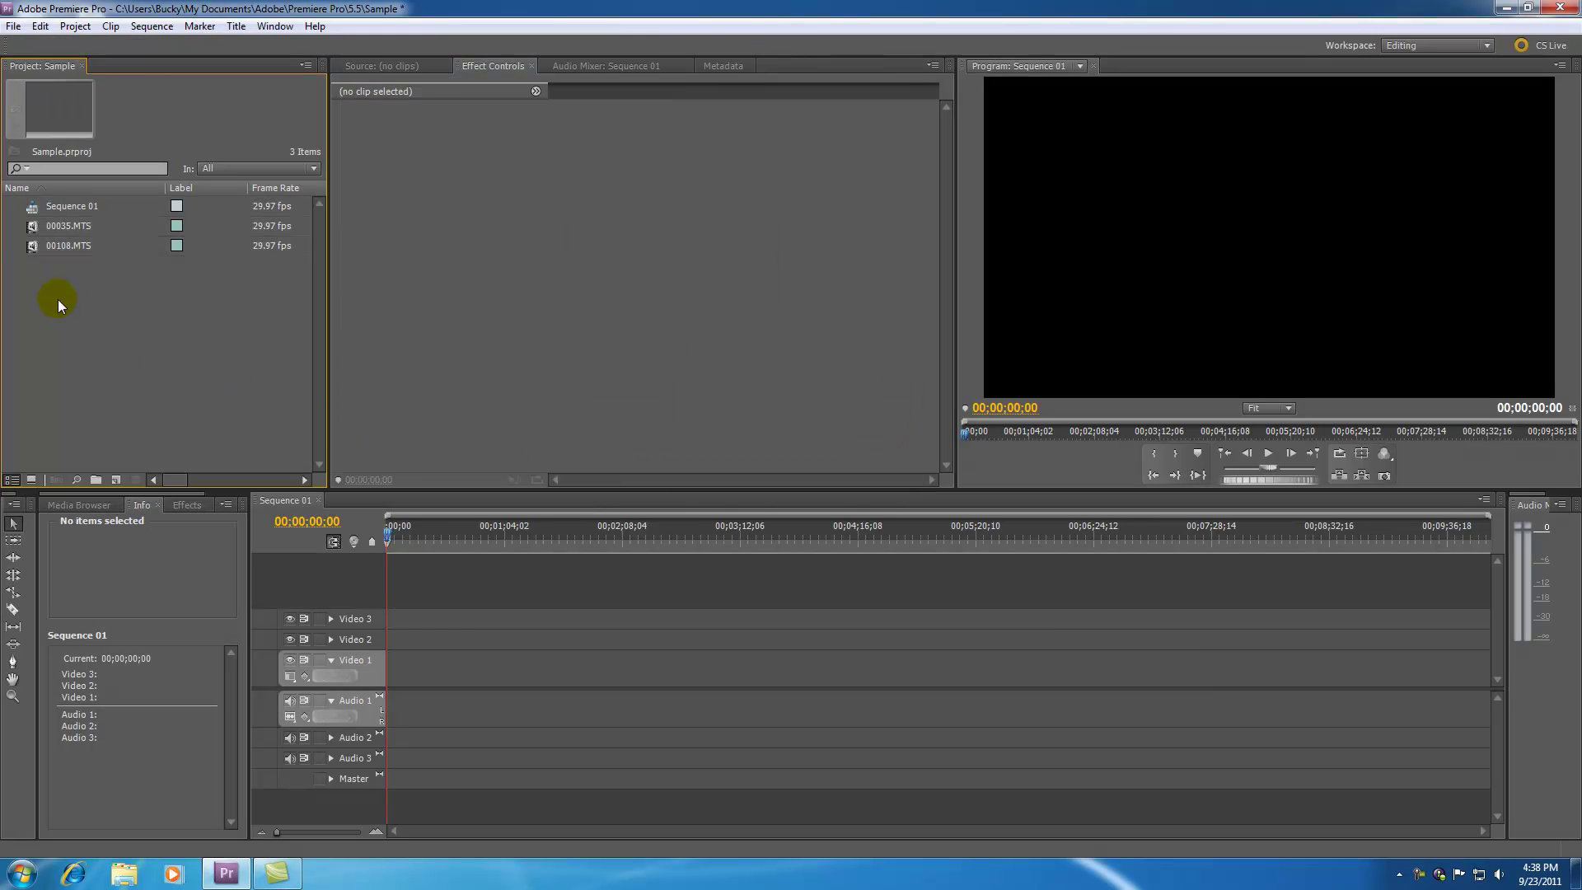
# Step: Preview 00035.MTS and 00108.MTS in the Source monitor to compare the two camera angles
pyautogui.click(33, 229)
pyautogui.doubleClick(33, 227)
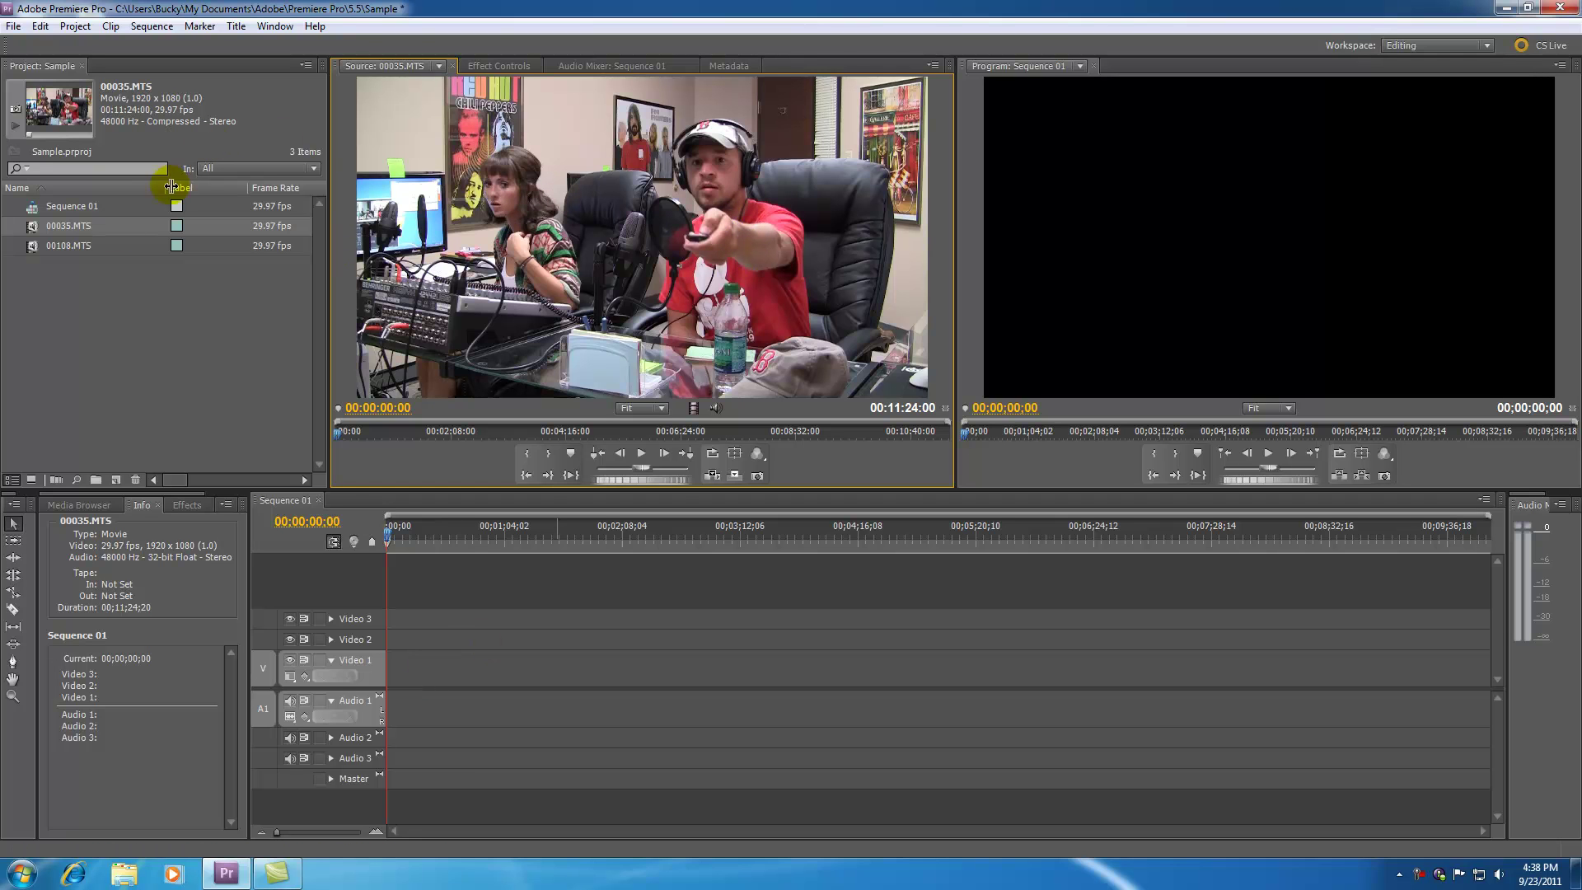
pyautogui.doubleClick(33, 245)
pyautogui.moveTo(309, 250); pyautogui.dragTo(521, 238)
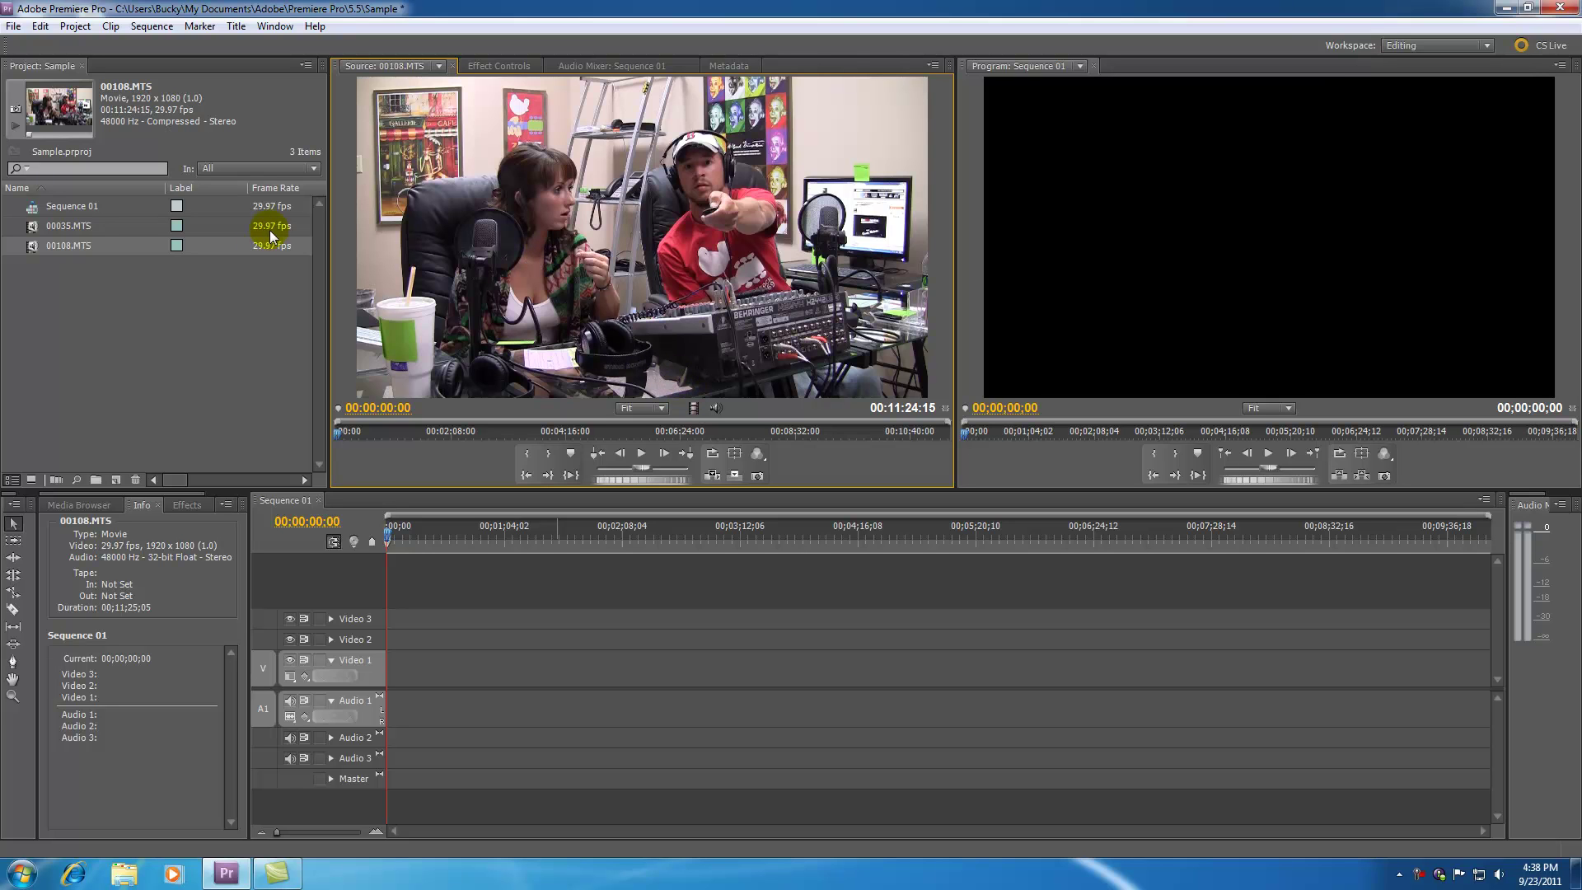
pyautogui.click(46, 279)
pyautogui.click(31, 227)
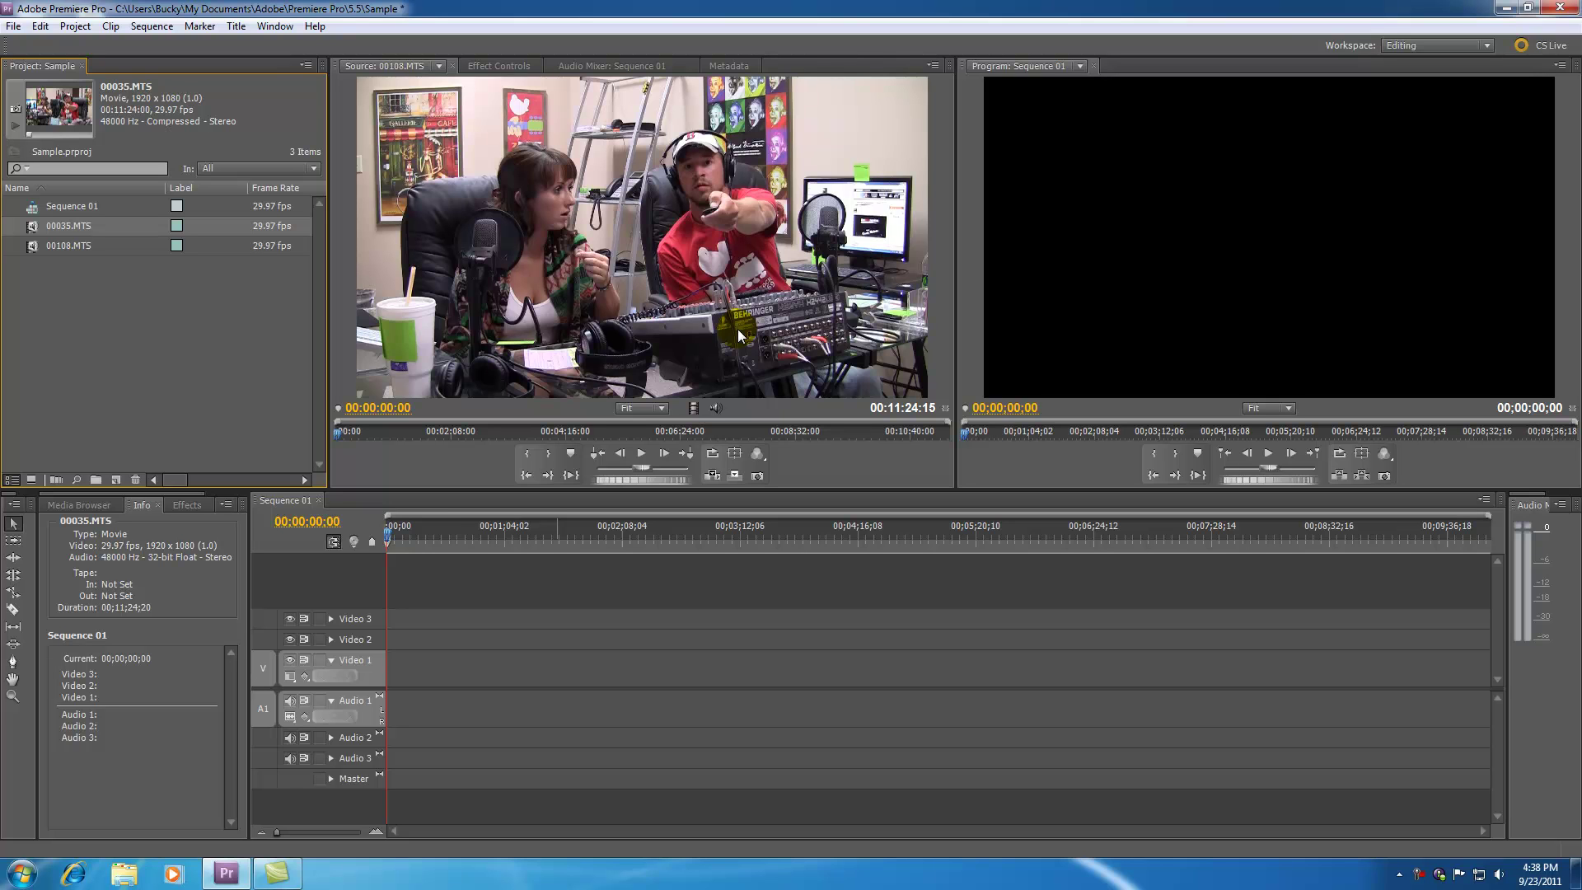
pyautogui.doubleClick(31, 242)
pyautogui.doubleClick(33, 232)
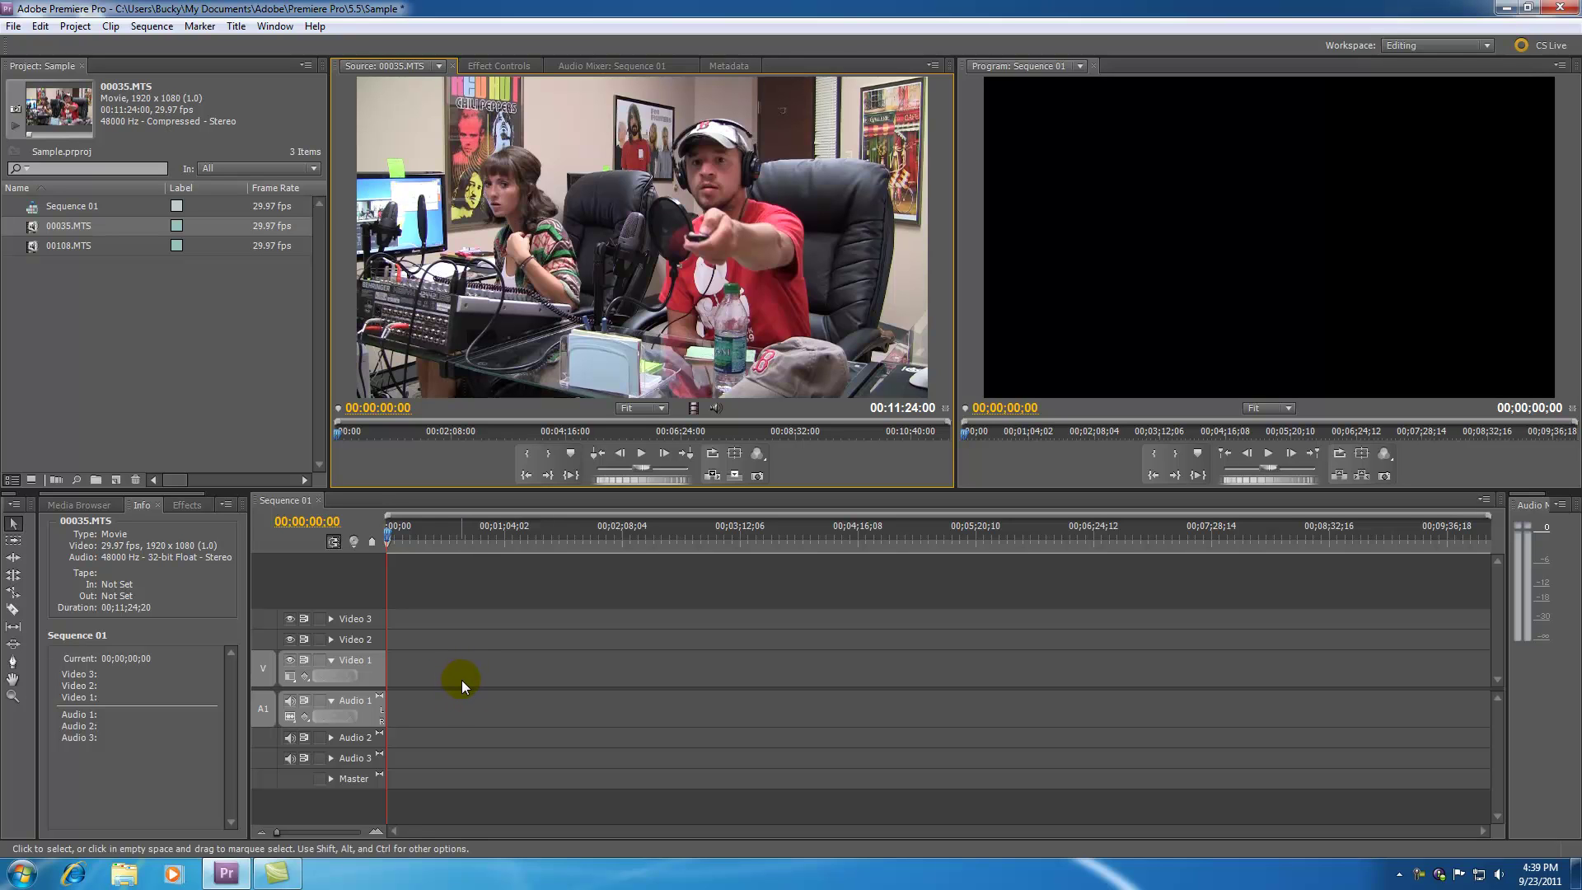
# Step: Import the audio file tnbl4 from the 9_8_2011 folder into the project
pyautogui.click(13, 26)
pyautogui.click(47, 374)
pyautogui.click(682, 279)
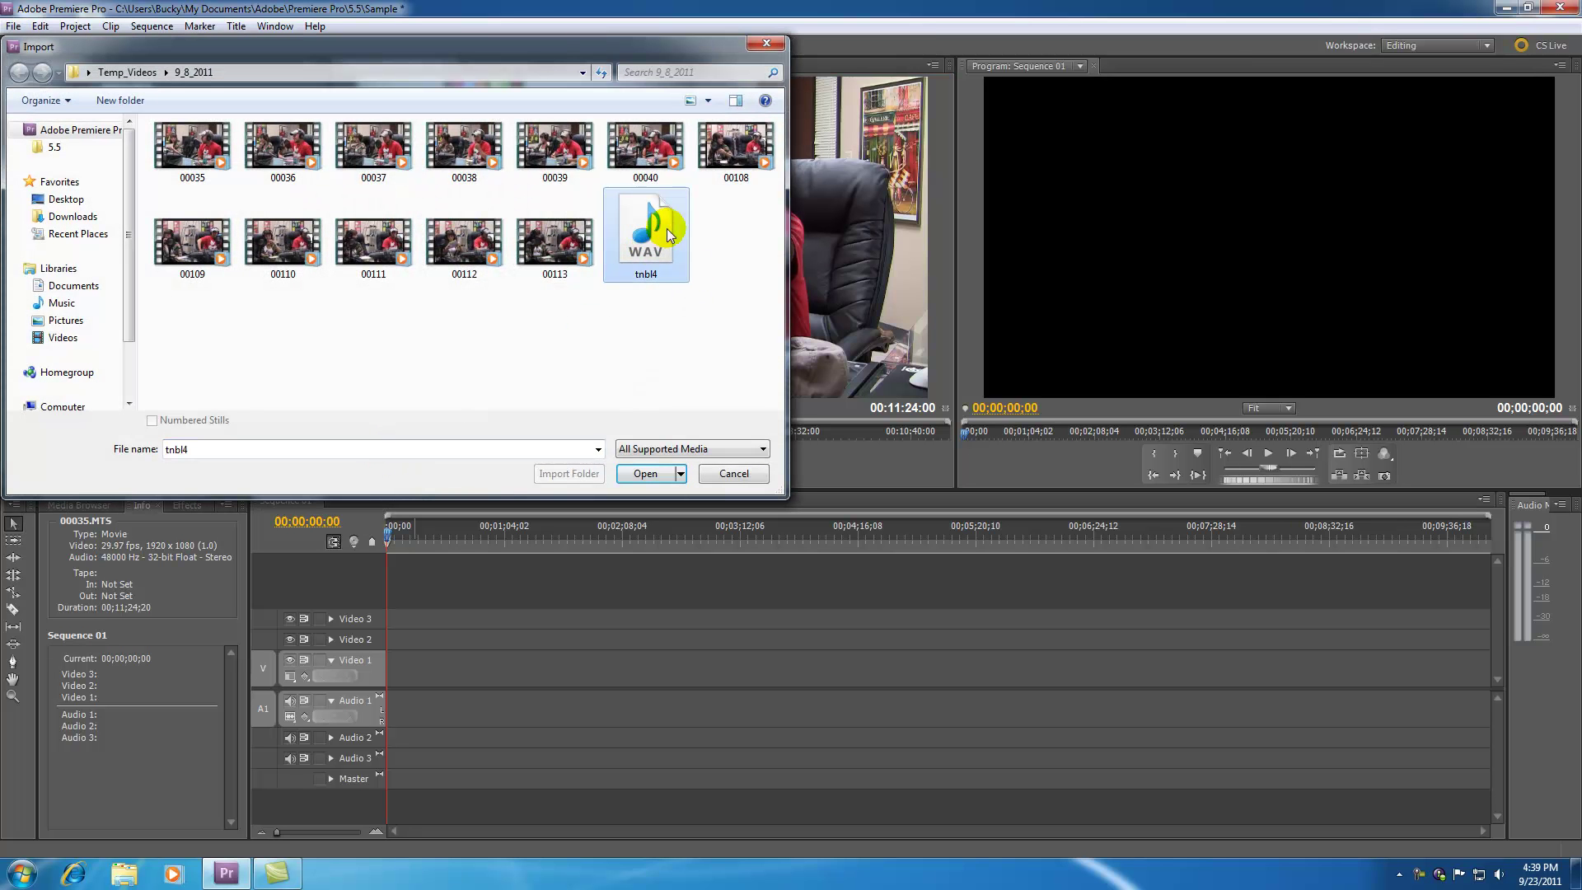
pyautogui.doubleClick(645, 234)
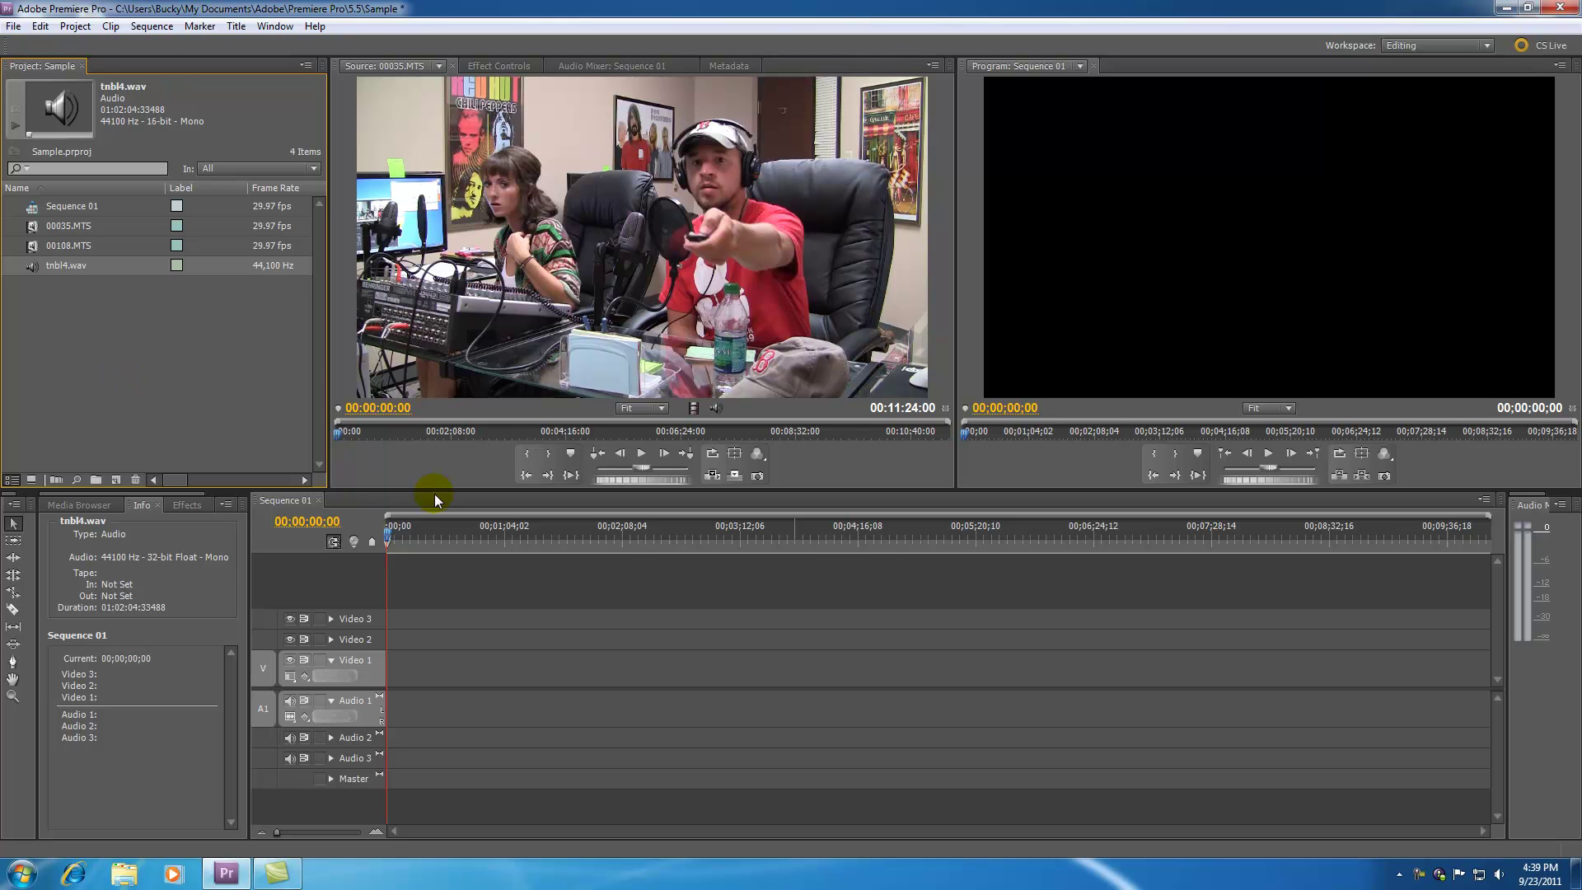
# Step: Import the still image TNBLINTRO from the Downloads folder into the project
pyautogui.click(14, 26)
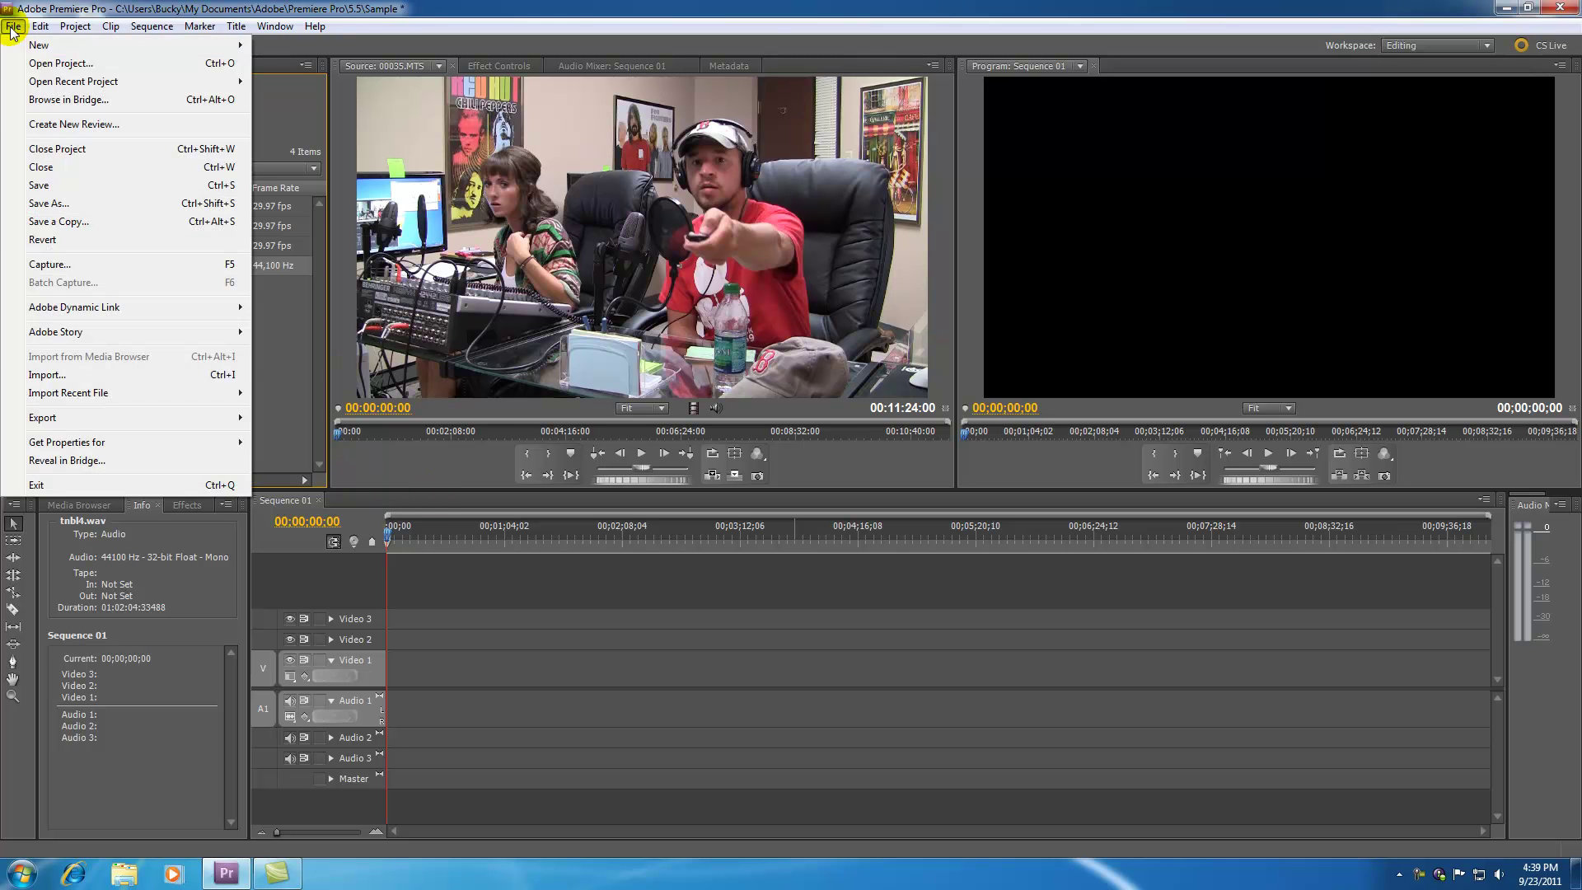
pyautogui.click(63, 374)
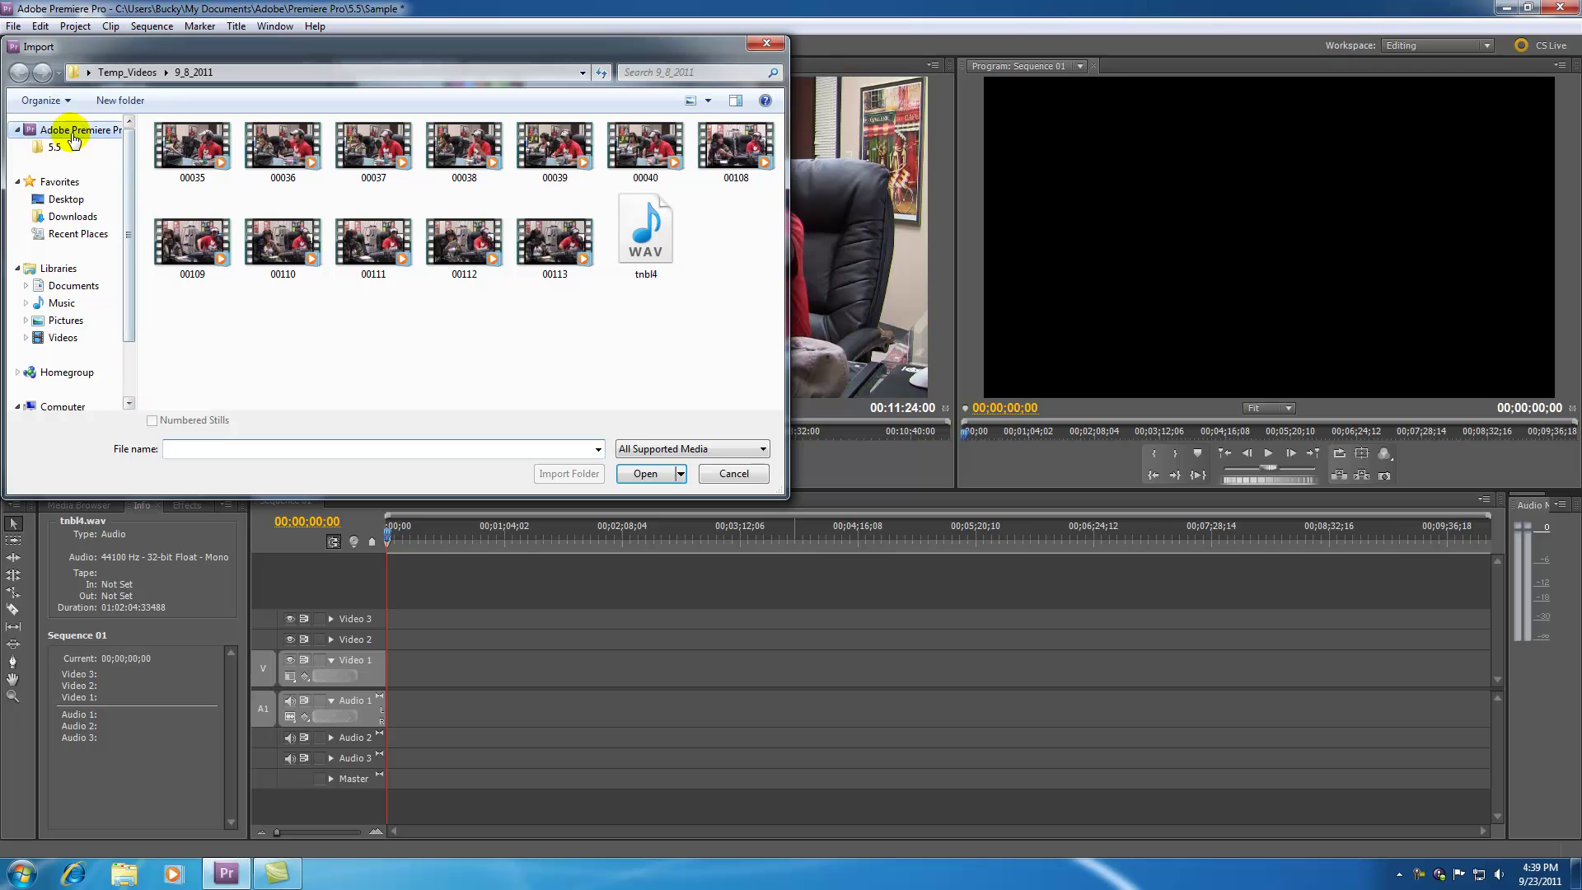
pyautogui.click(66, 215)
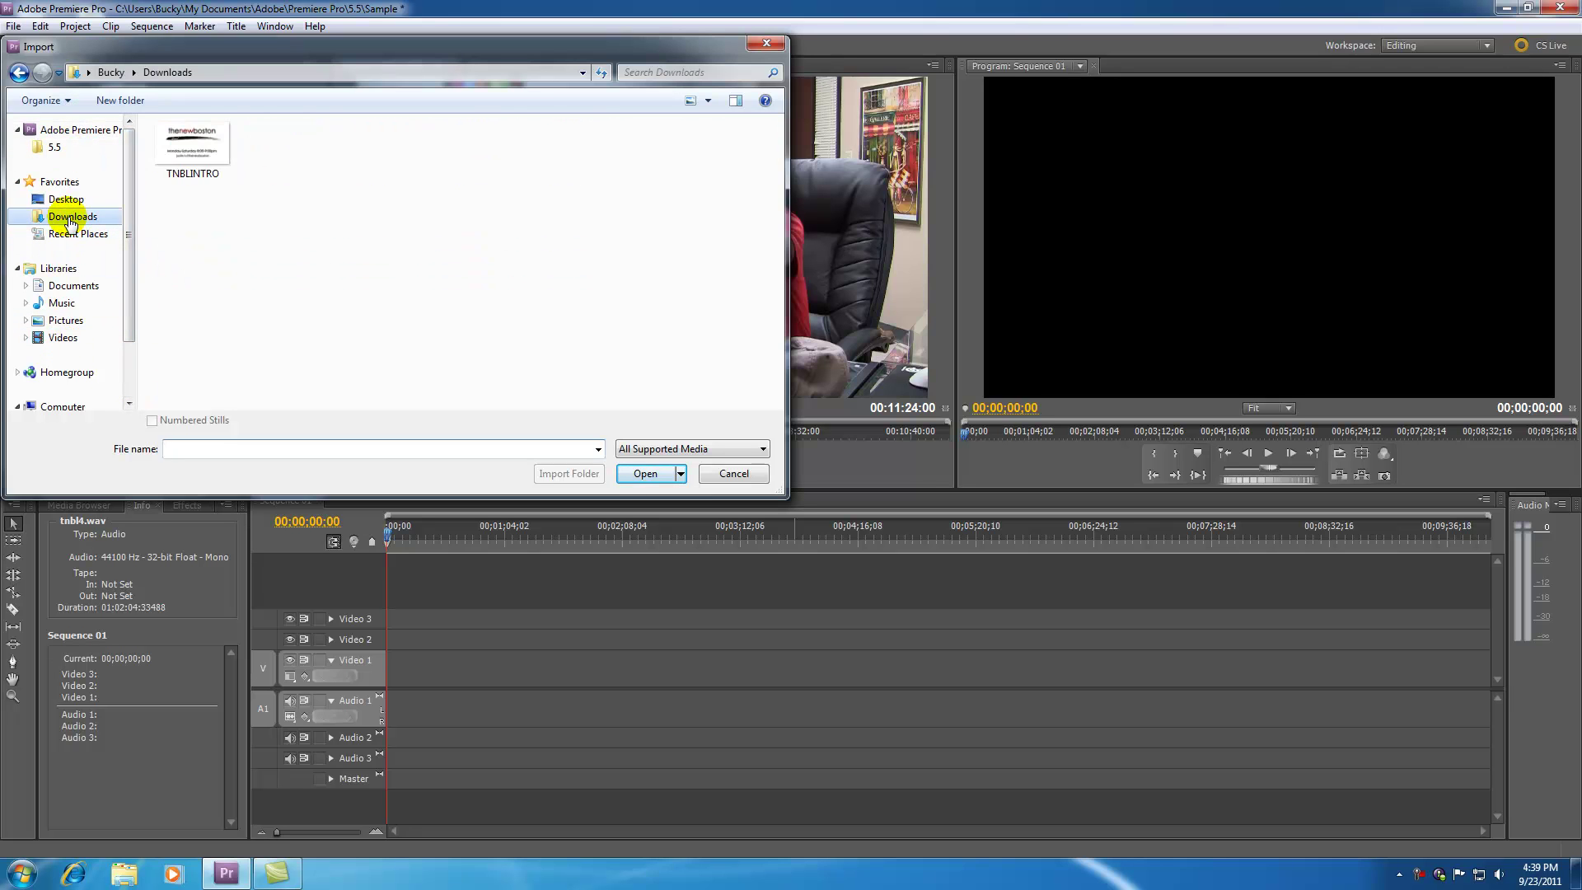
pyautogui.doubleClick(192, 145)
# Step: Preview TNBLINTRO.png, both MTS video clips and tnbl4.wav in the Source monitor
pyautogui.click(30, 289)
pyautogui.doubleClick(30, 288)
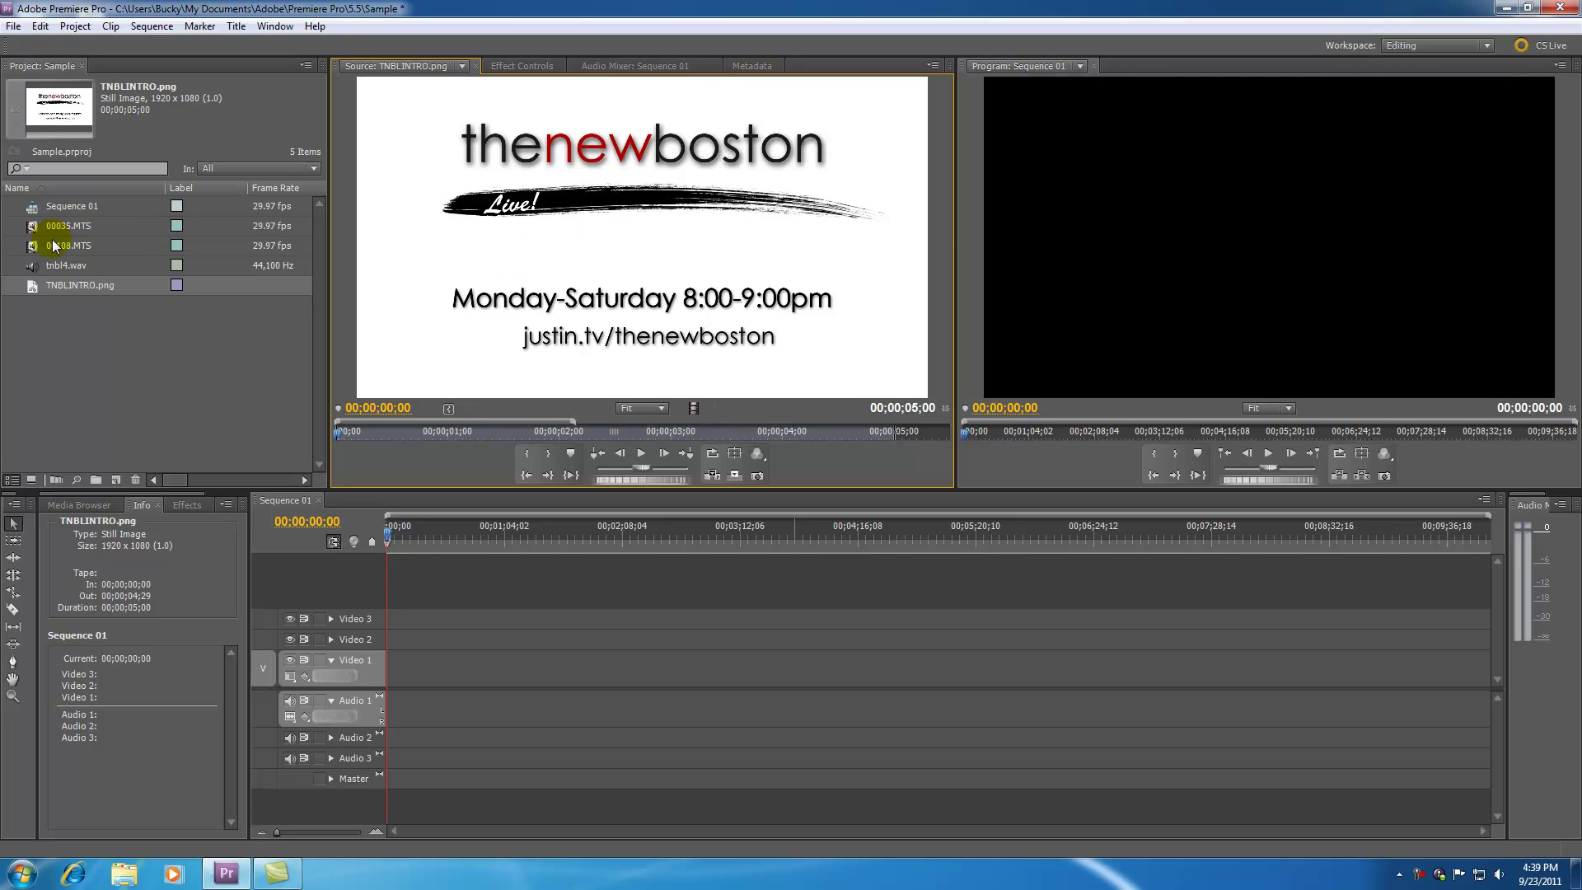
pyautogui.doubleClick(33, 227)
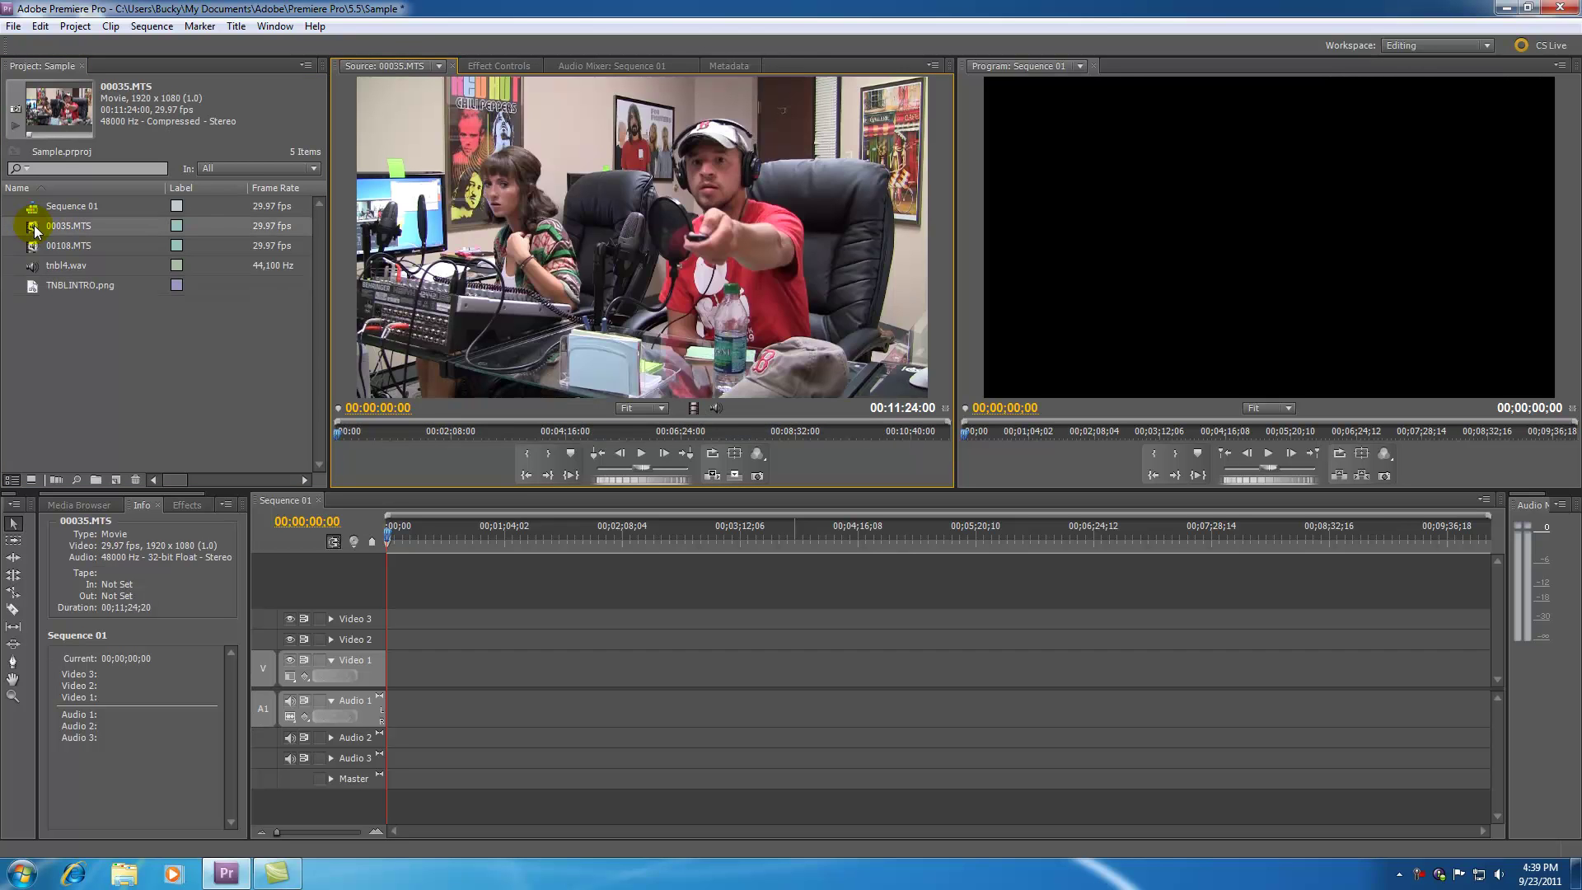
pyautogui.doubleClick(33, 246)
pyautogui.doubleClick(30, 266)
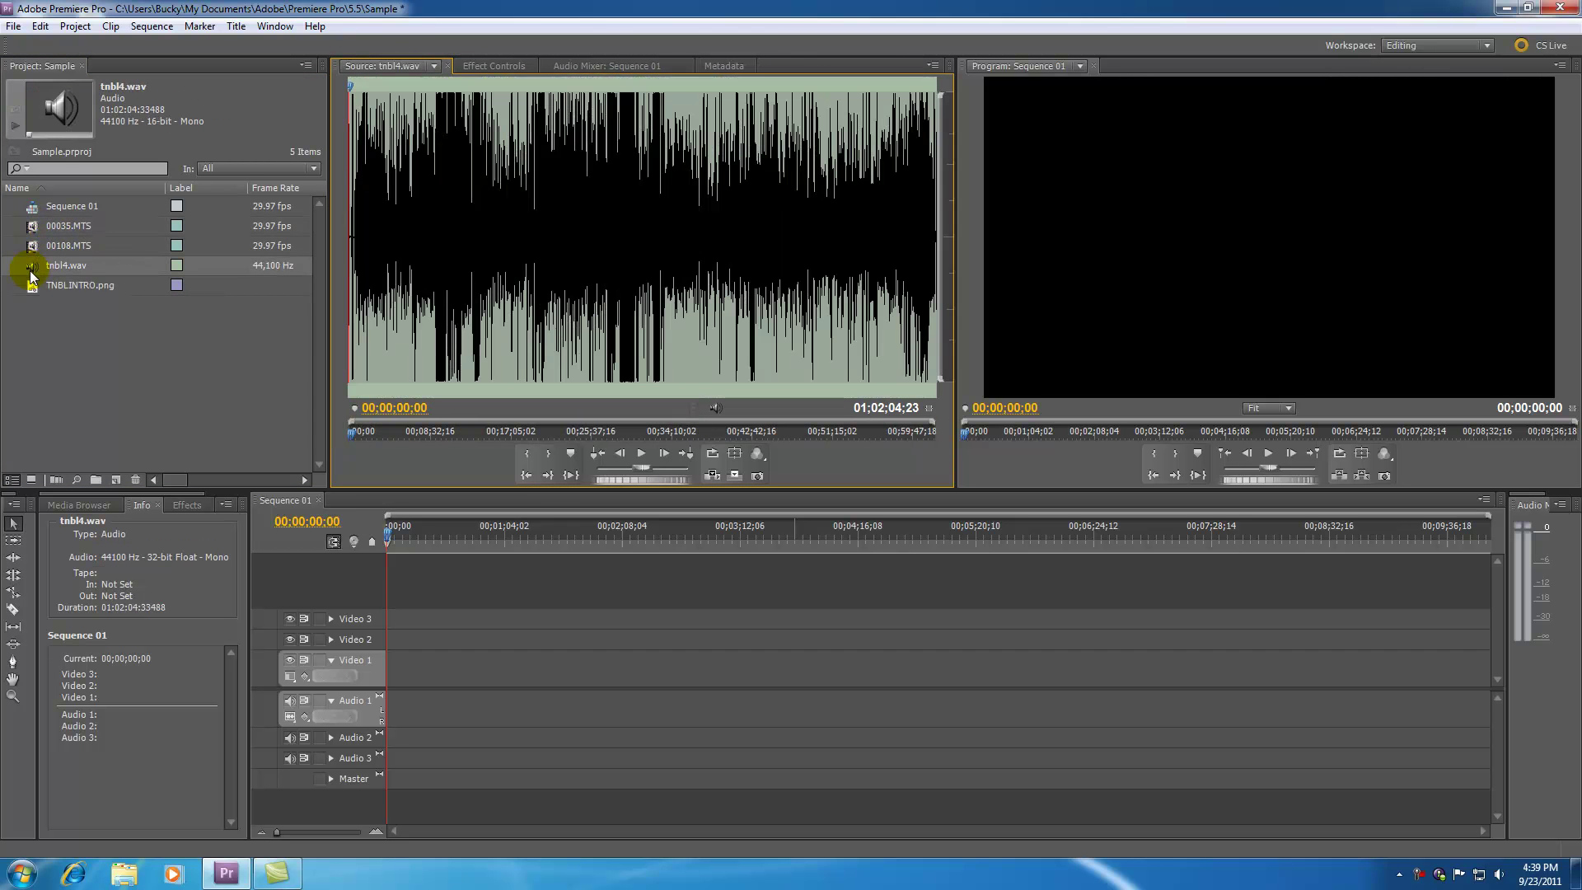
pyautogui.click(33, 226)
pyautogui.click(33, 246)
pyautogui.click(28, 272)
pyautogui.doubleClick(33, 226)
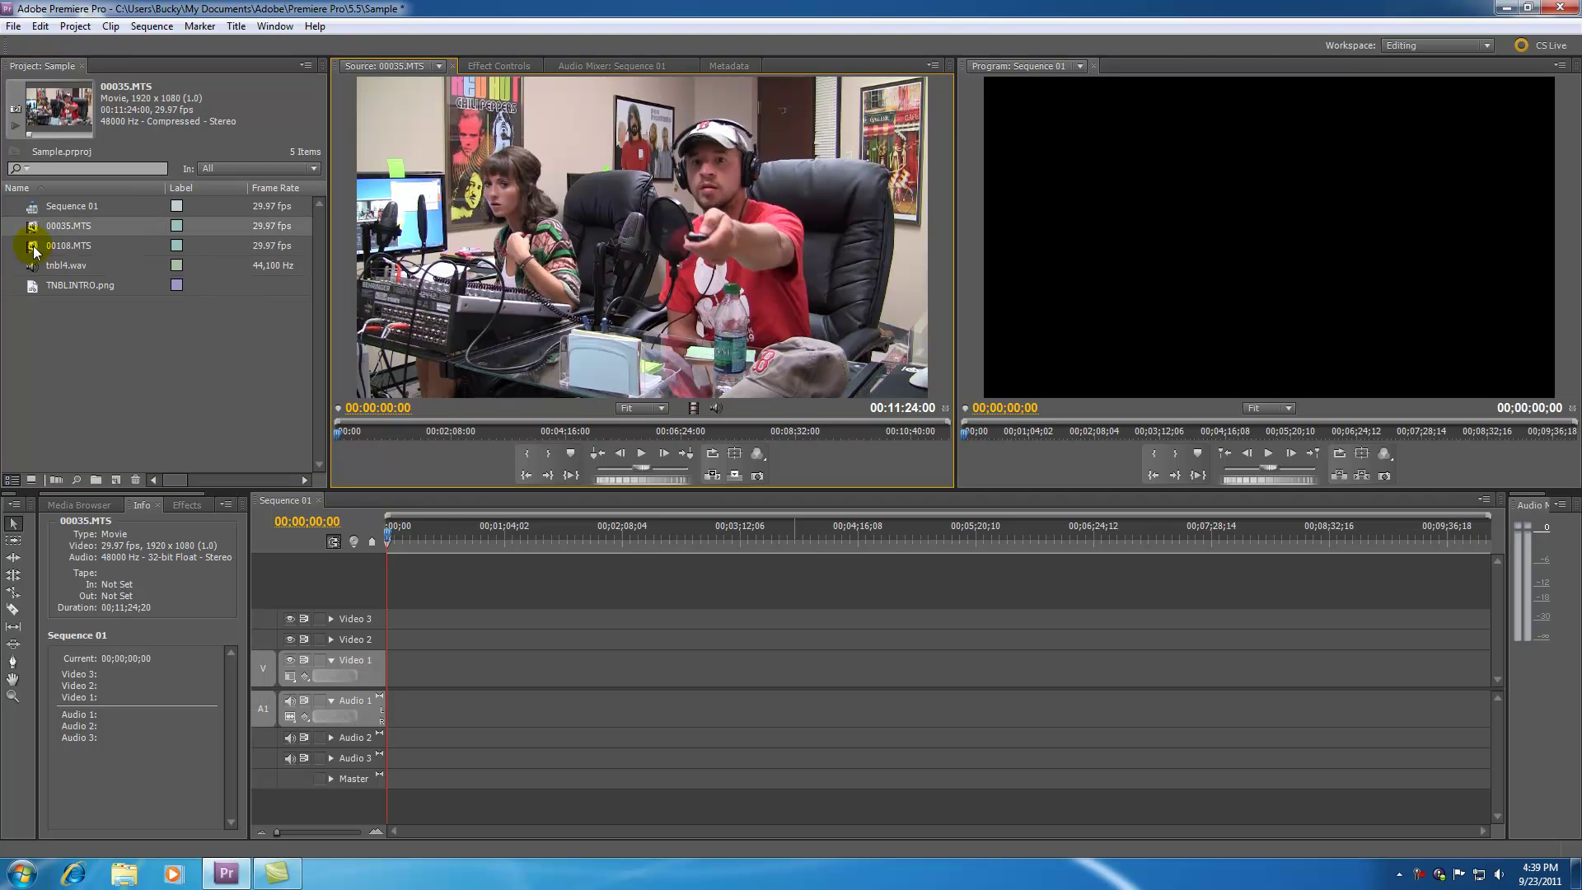
pyautogui.click(35, 247)
# Step: Place 00035.MTS on Video 1 and 00108.MTS on Video 2, both starting at about 00;01;32 in Sequence 01
pyautogui.click(33, 229)
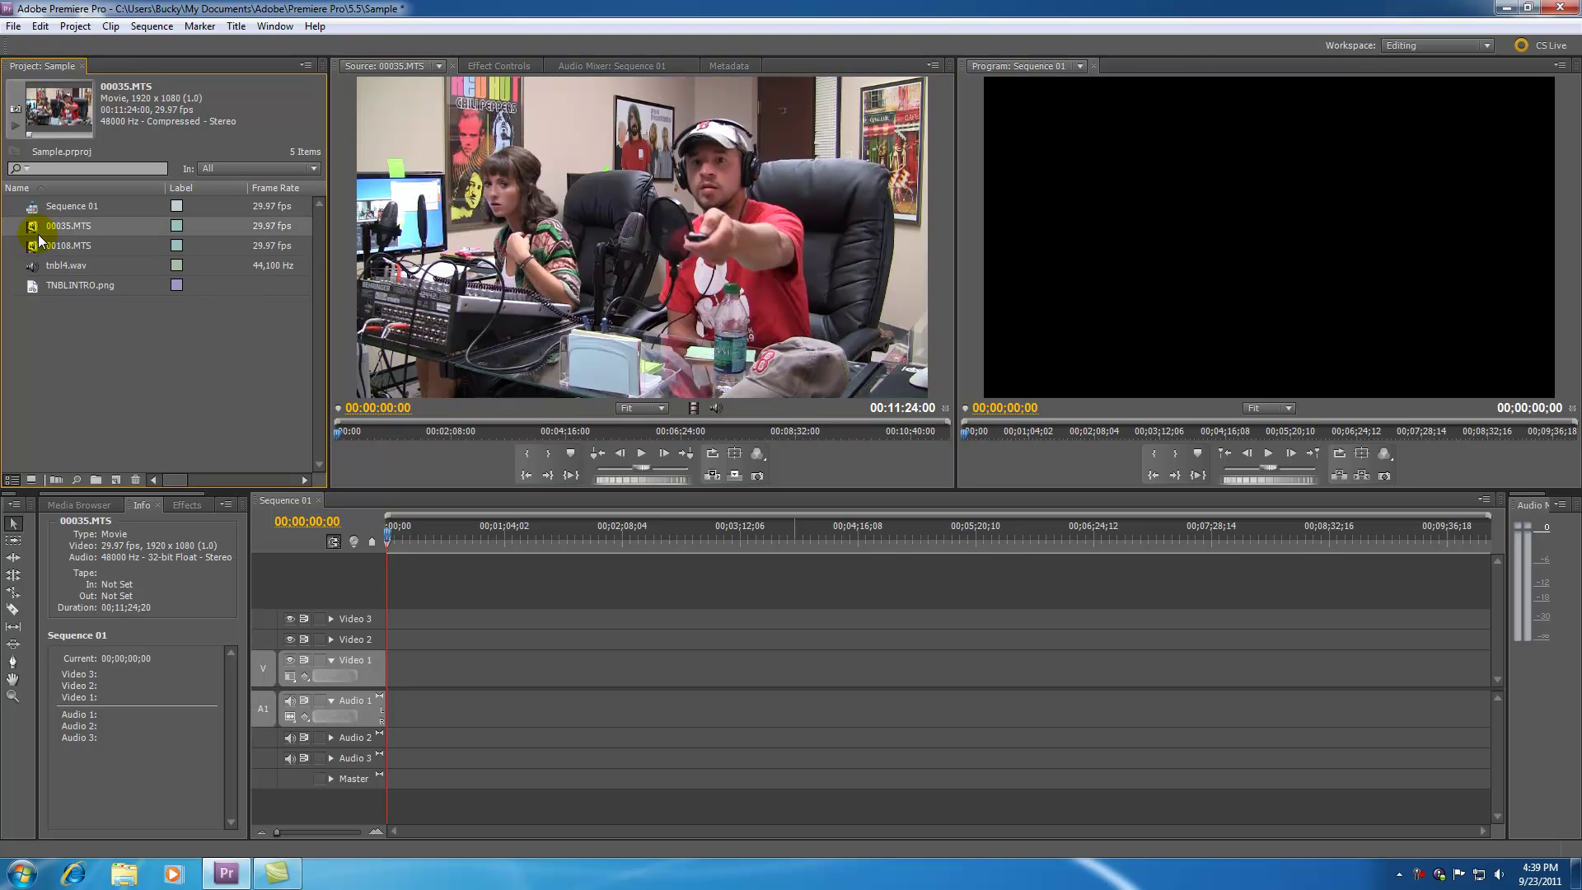
pyautogui.moveTo(38, 236); pyautogui.dragTo(560, 663)
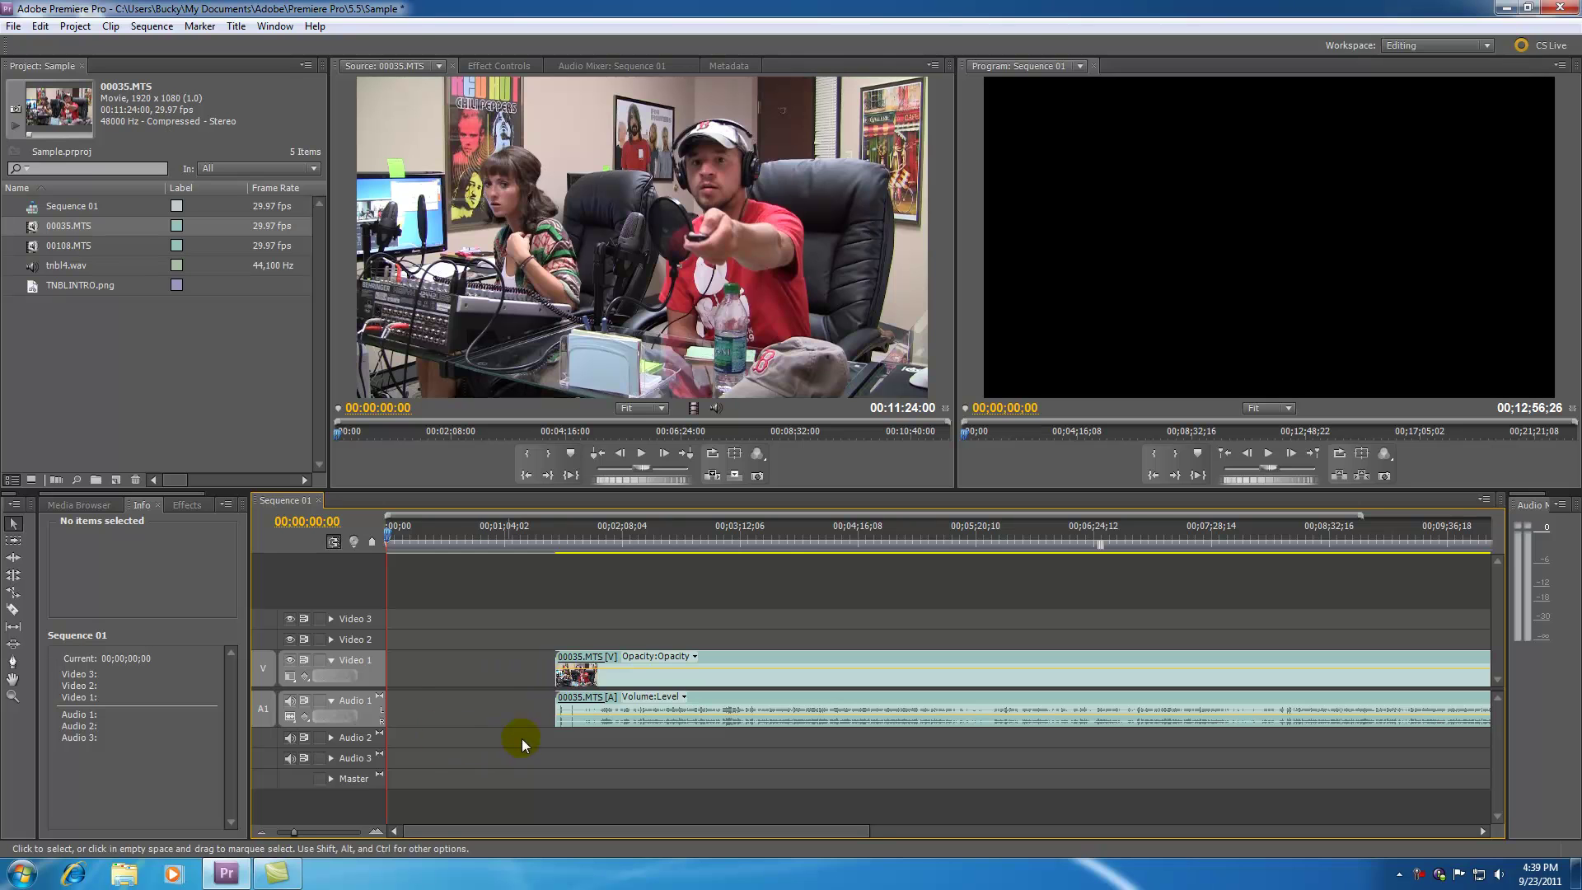
pyautogui.moveTo(40, 252); pyautogui.dragTo(559, 641)
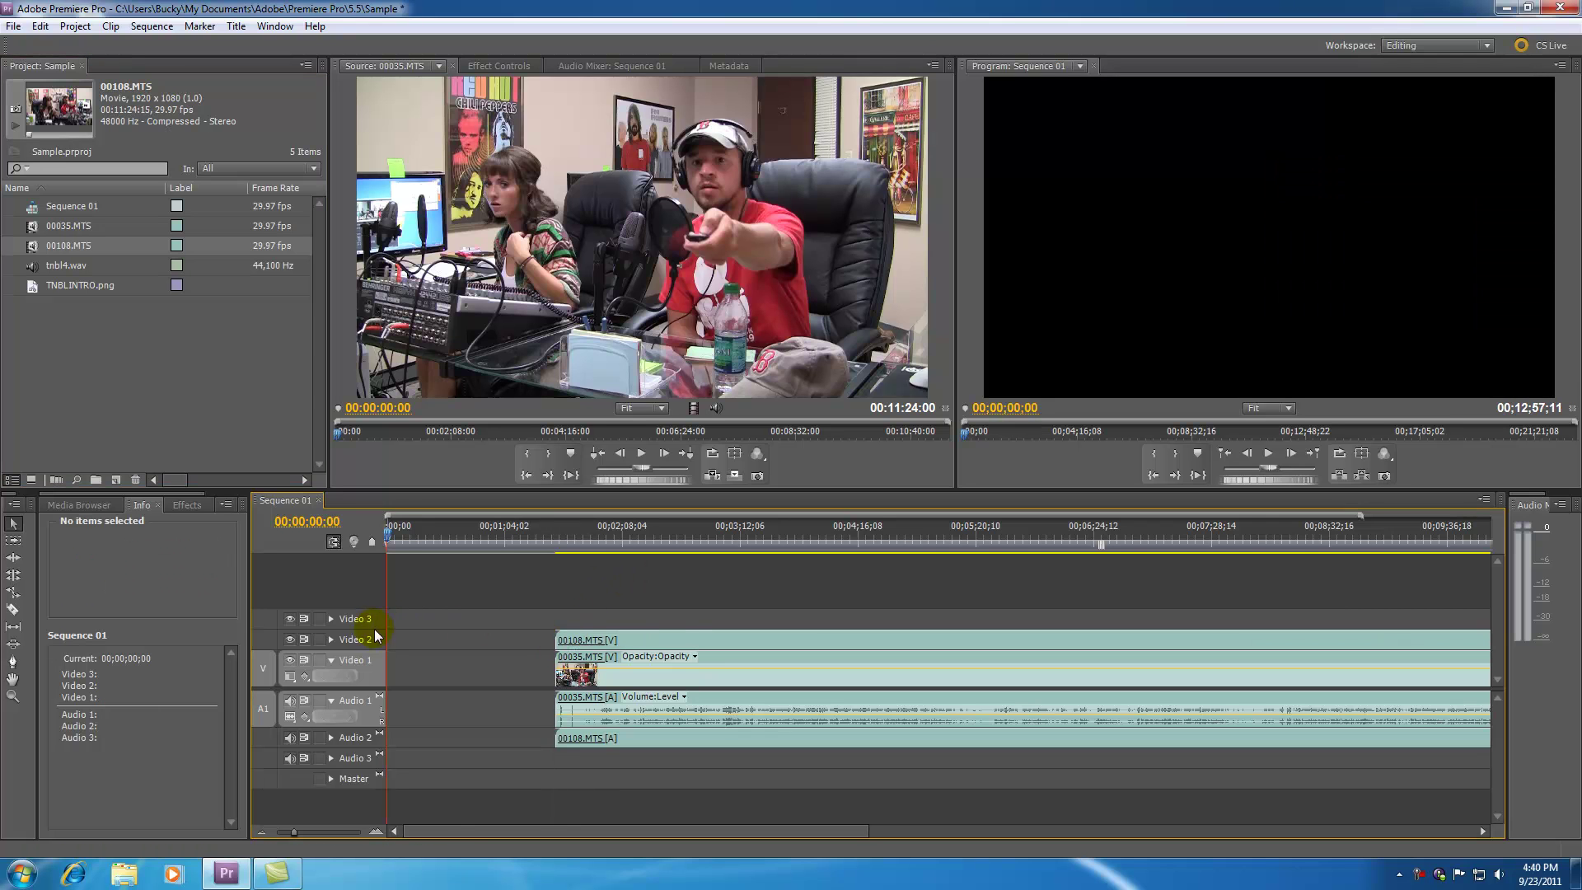
# Step: Expand the Video 2 and Audio 2 tracks and move the sequence playhead to 00;01;38;01
pyautogui.click(332, 639)
pyautogui.click(332, 736)
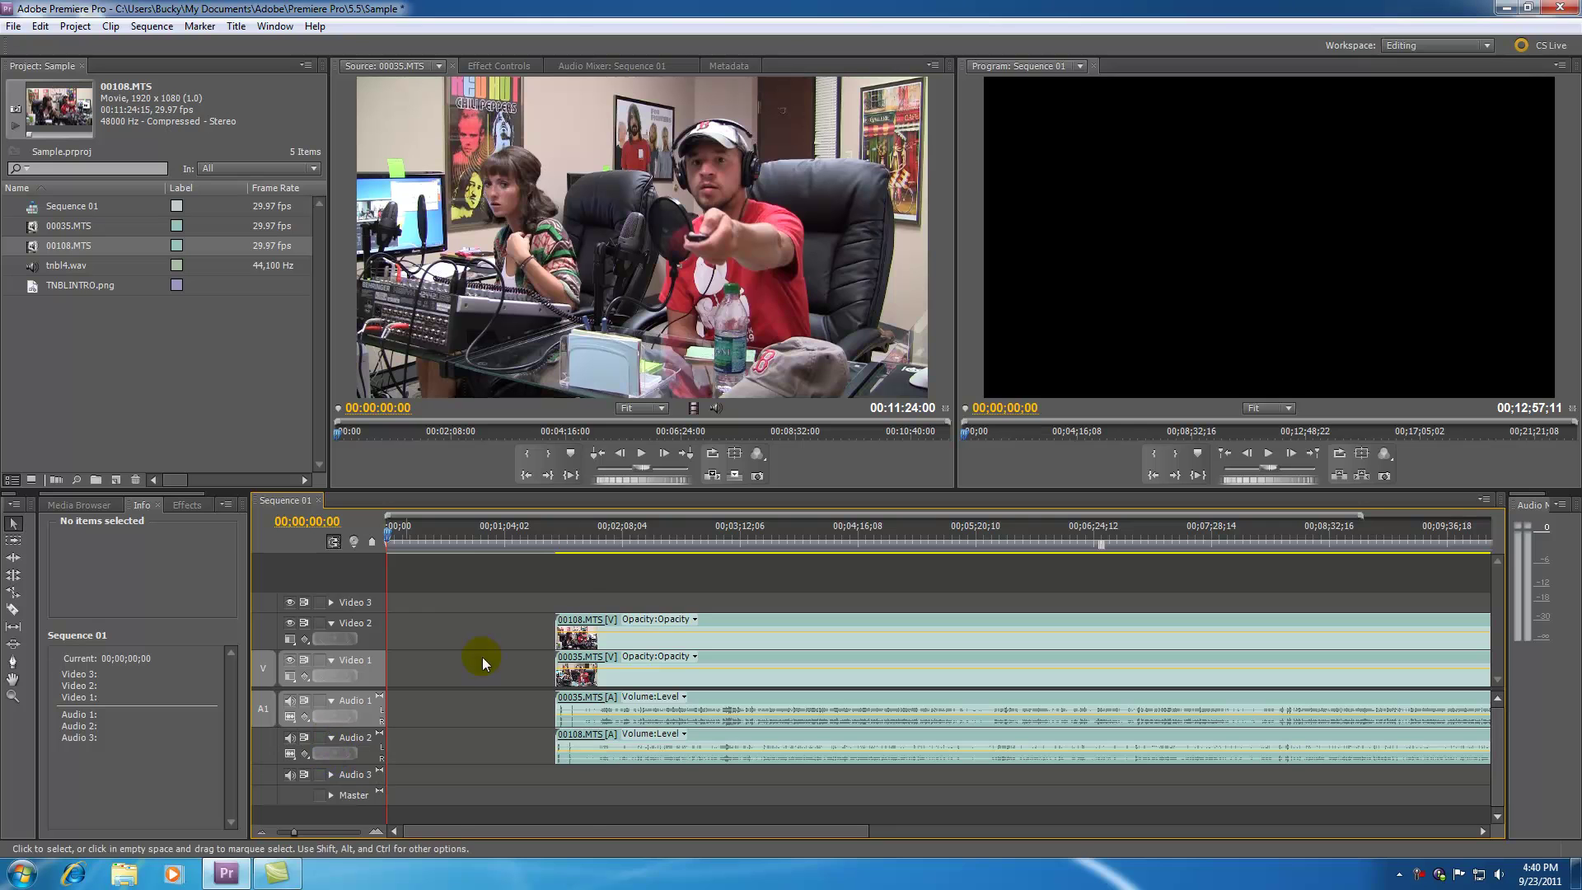
pyautogui.click(580, 539)
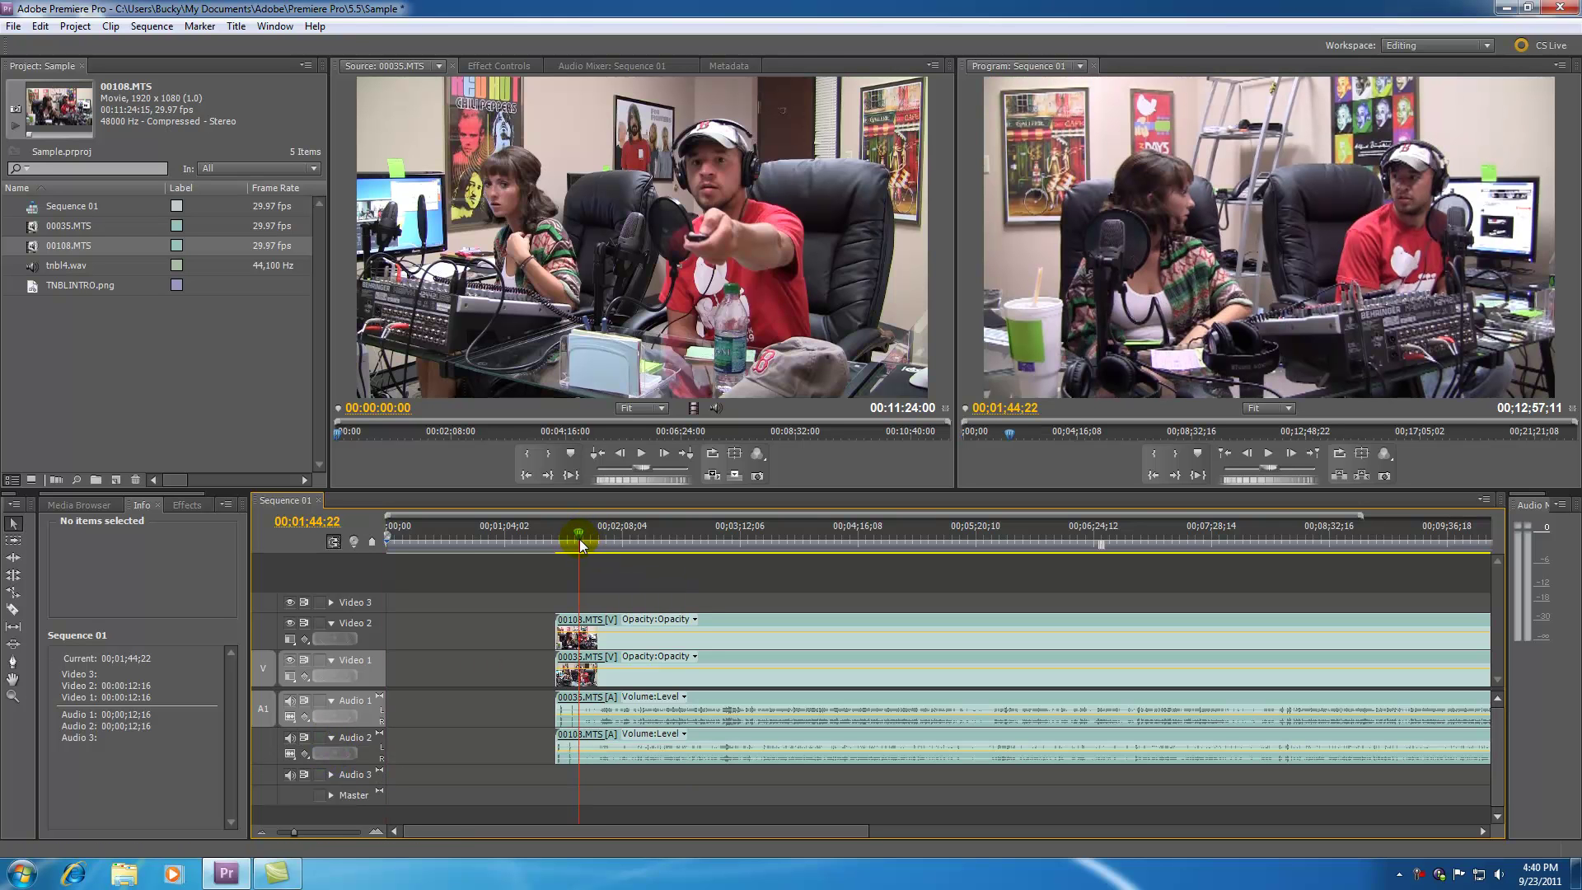
pyautogui.click(567, 541)
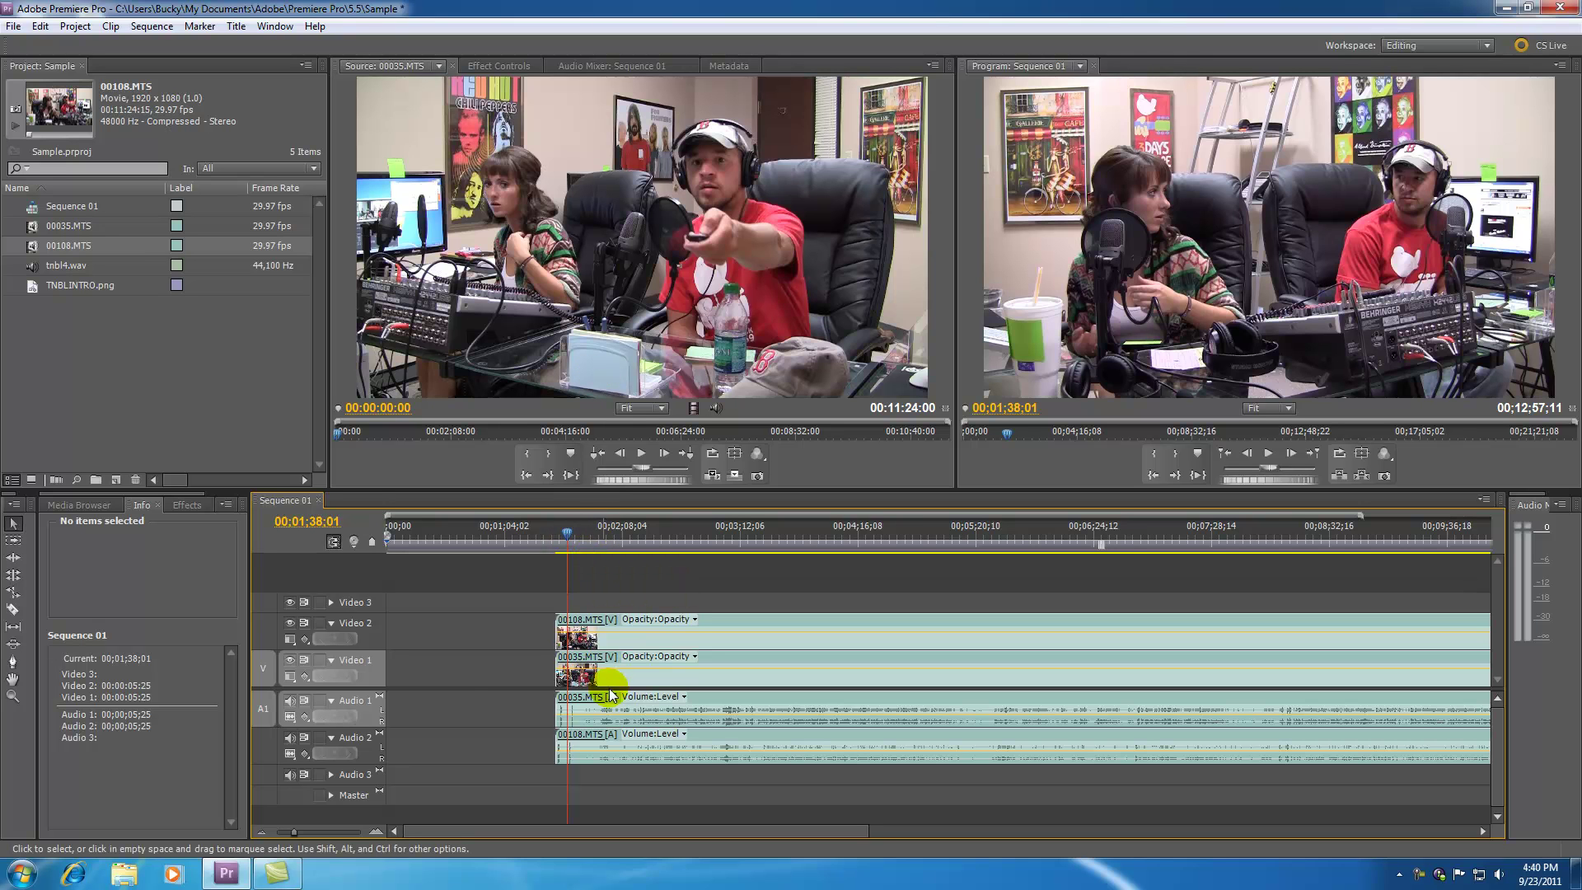
# Step: Load 00108.MTS in the Source monitor and display the Effect Controls, with the sequence playhead at 00;01;39;25
pyautogui.click(31, 247)
pyautogui.doubleClick(31, 247)
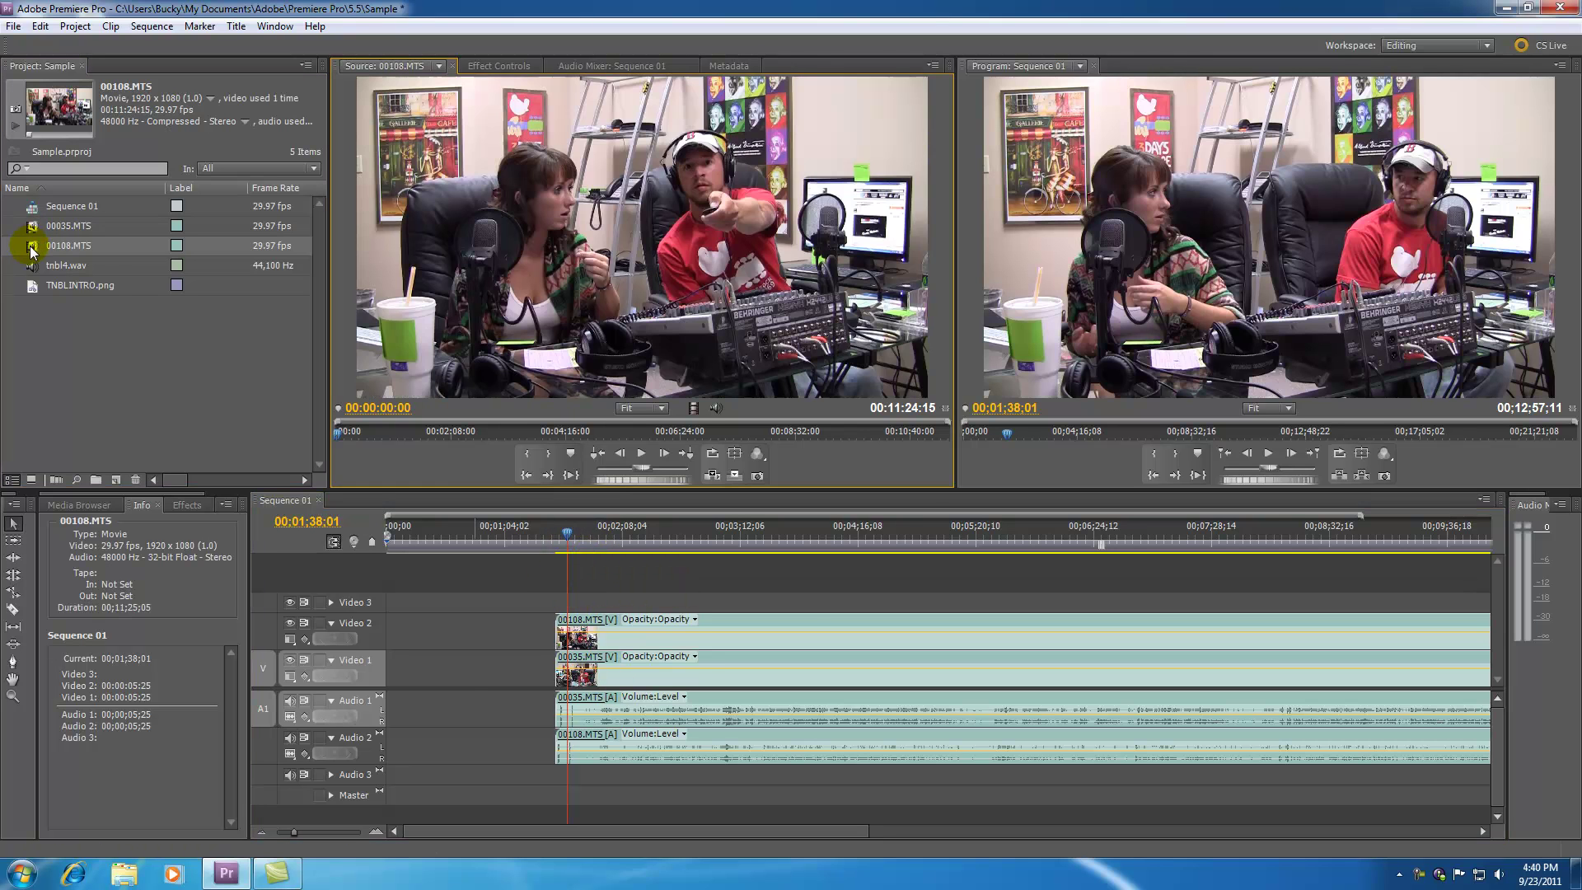
pyautogui.click(569, 538)
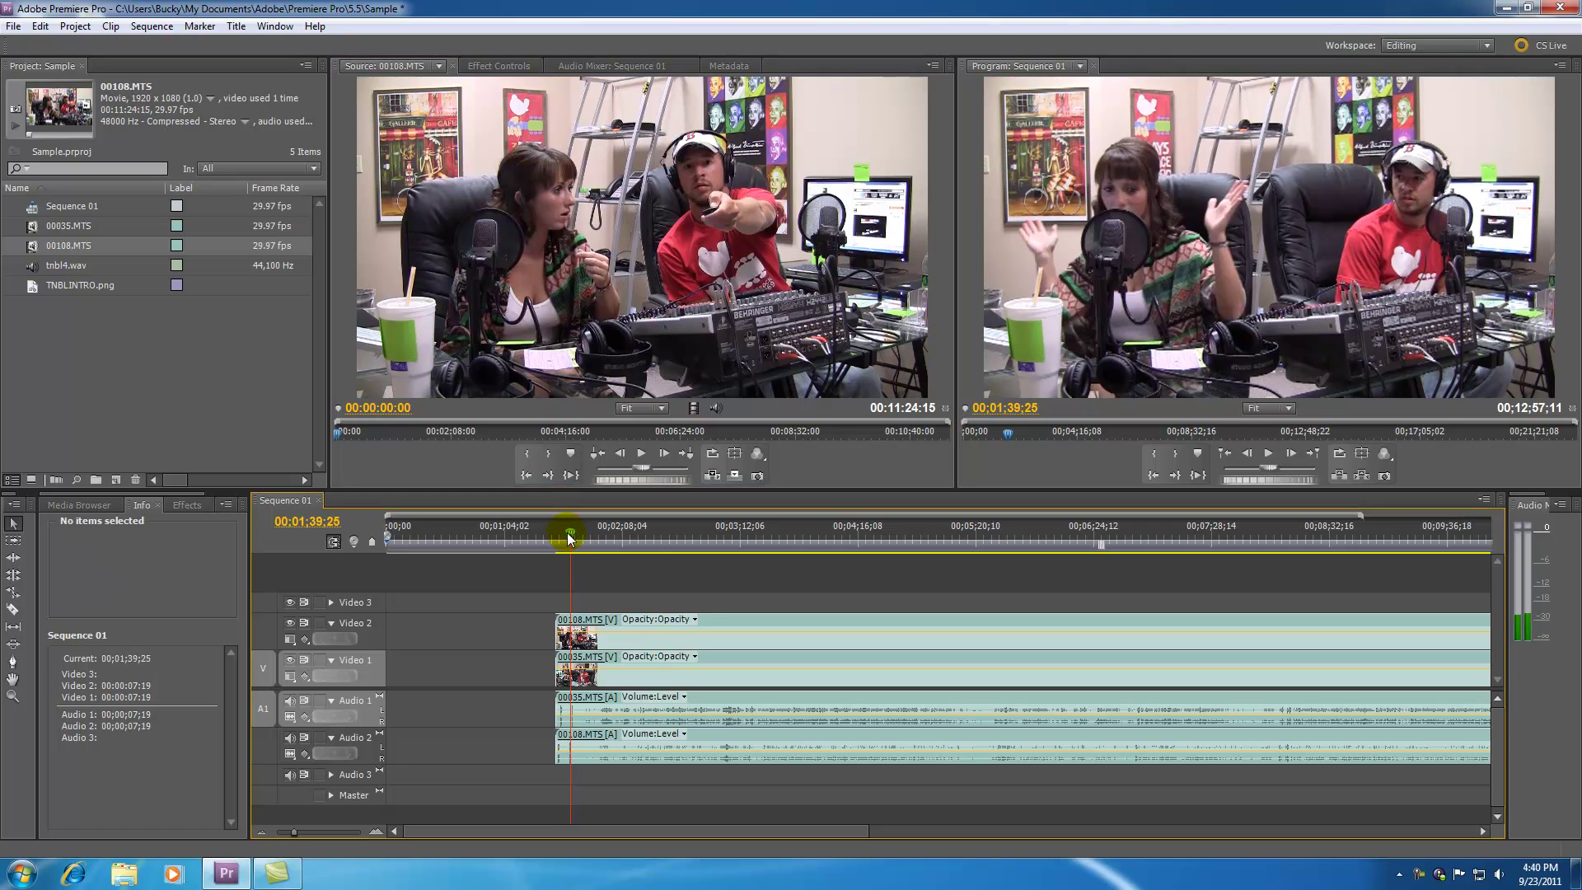
pyautogui.click(499, 66)
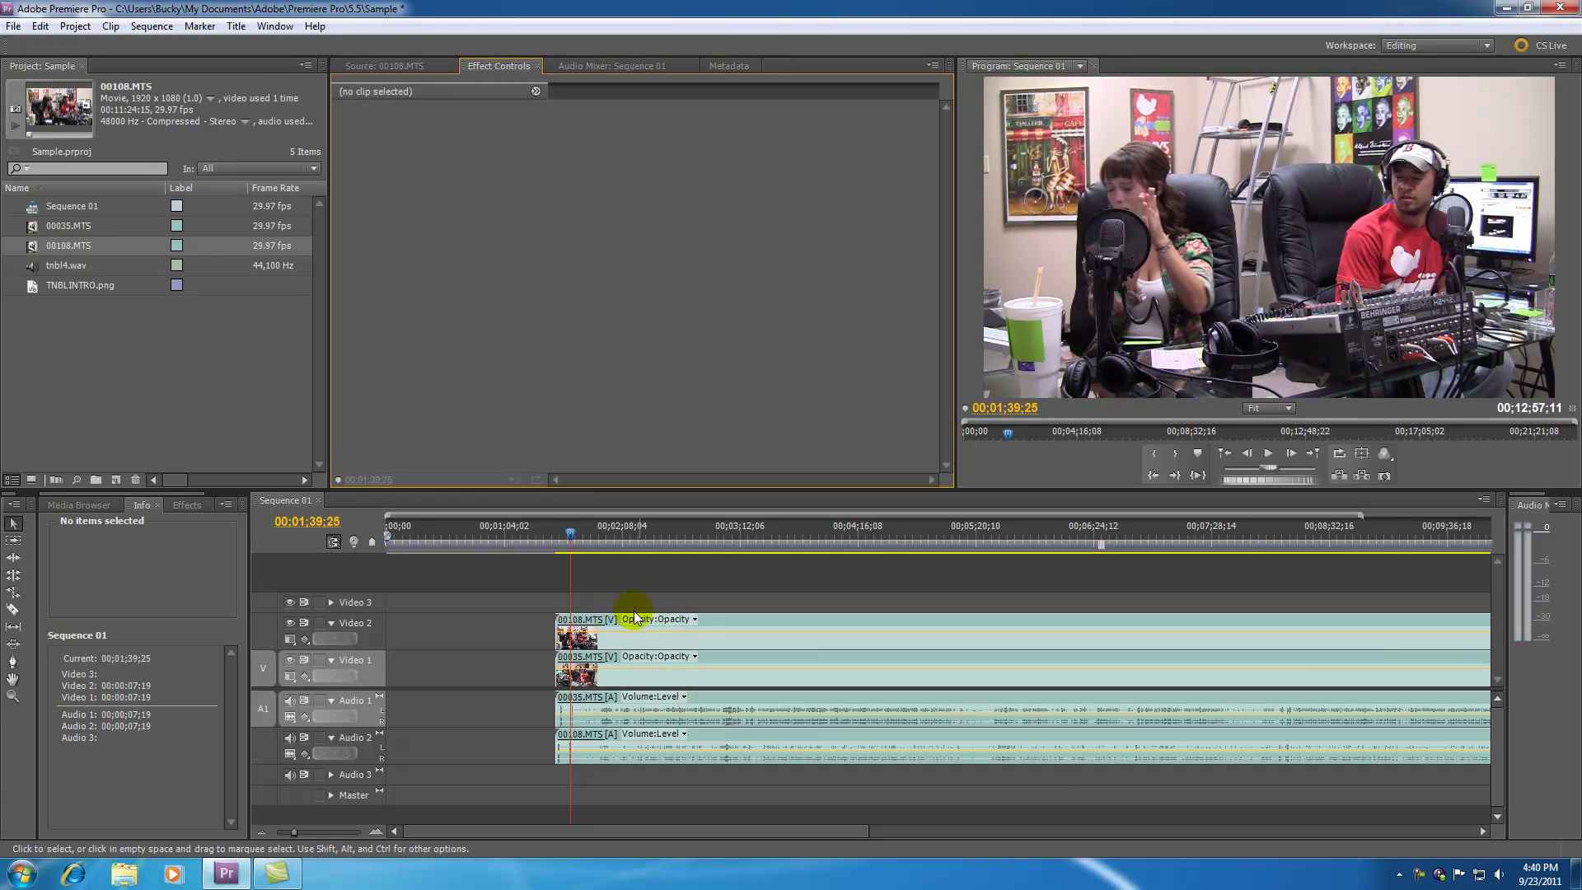
pyautogui.click(573, 536)
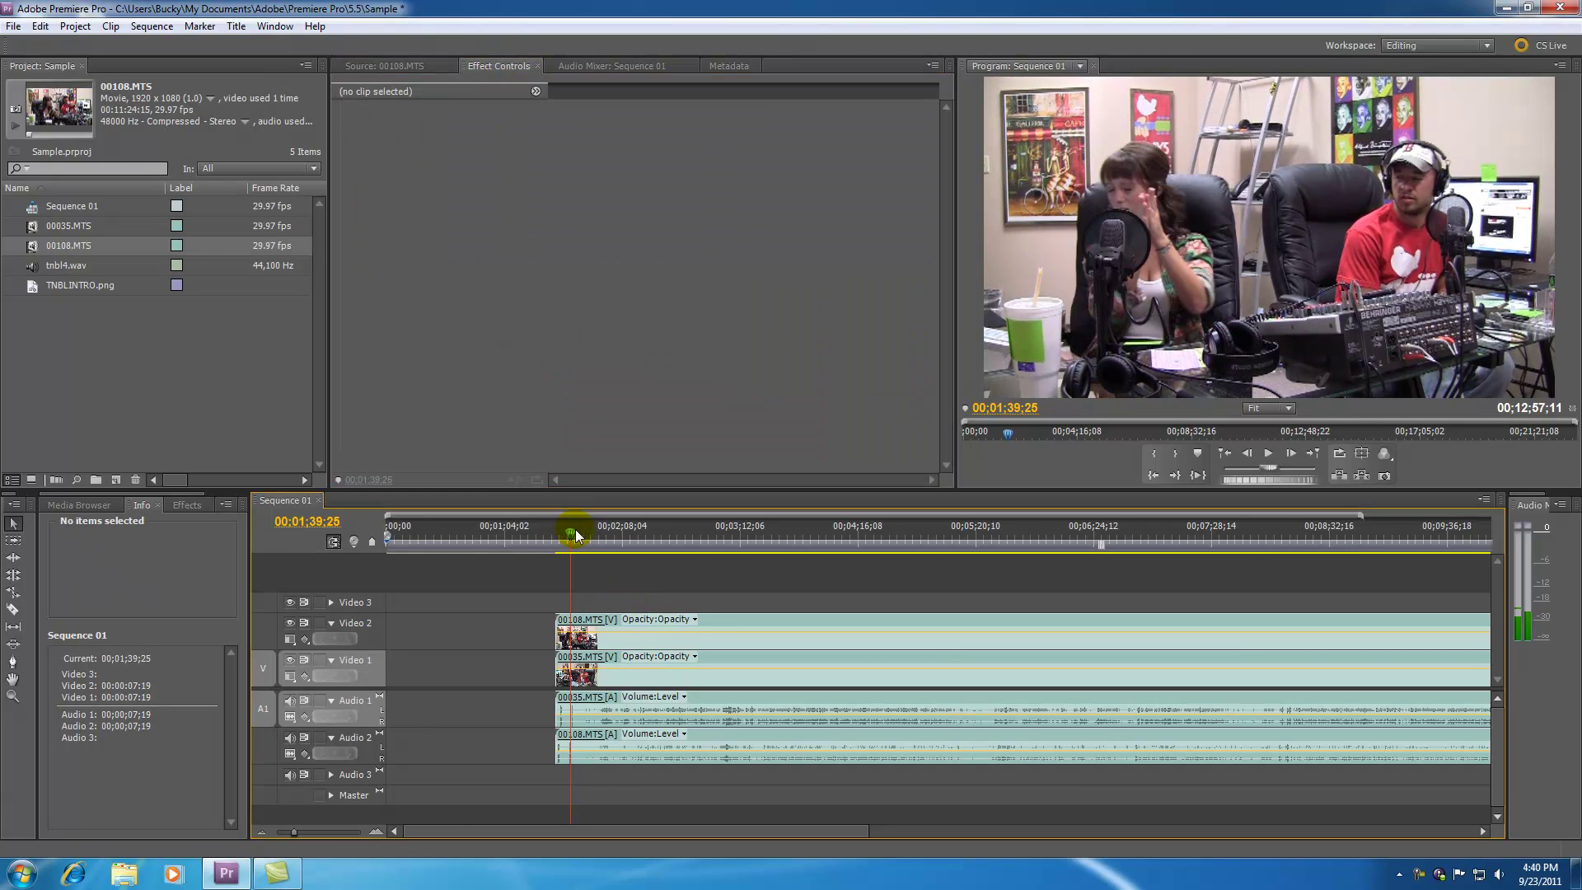
# Step: Scrub Sequence 01 around 00;01;39 to examine the footage against the audio waveforms, stopping the playhead at 00;01;38;28
pyautogui.moveTo(303, 829); pyautogui.dragTo(320, 828)
pyautogui.moveTo(939, 539); pyautogui.dragTo(931, 538)
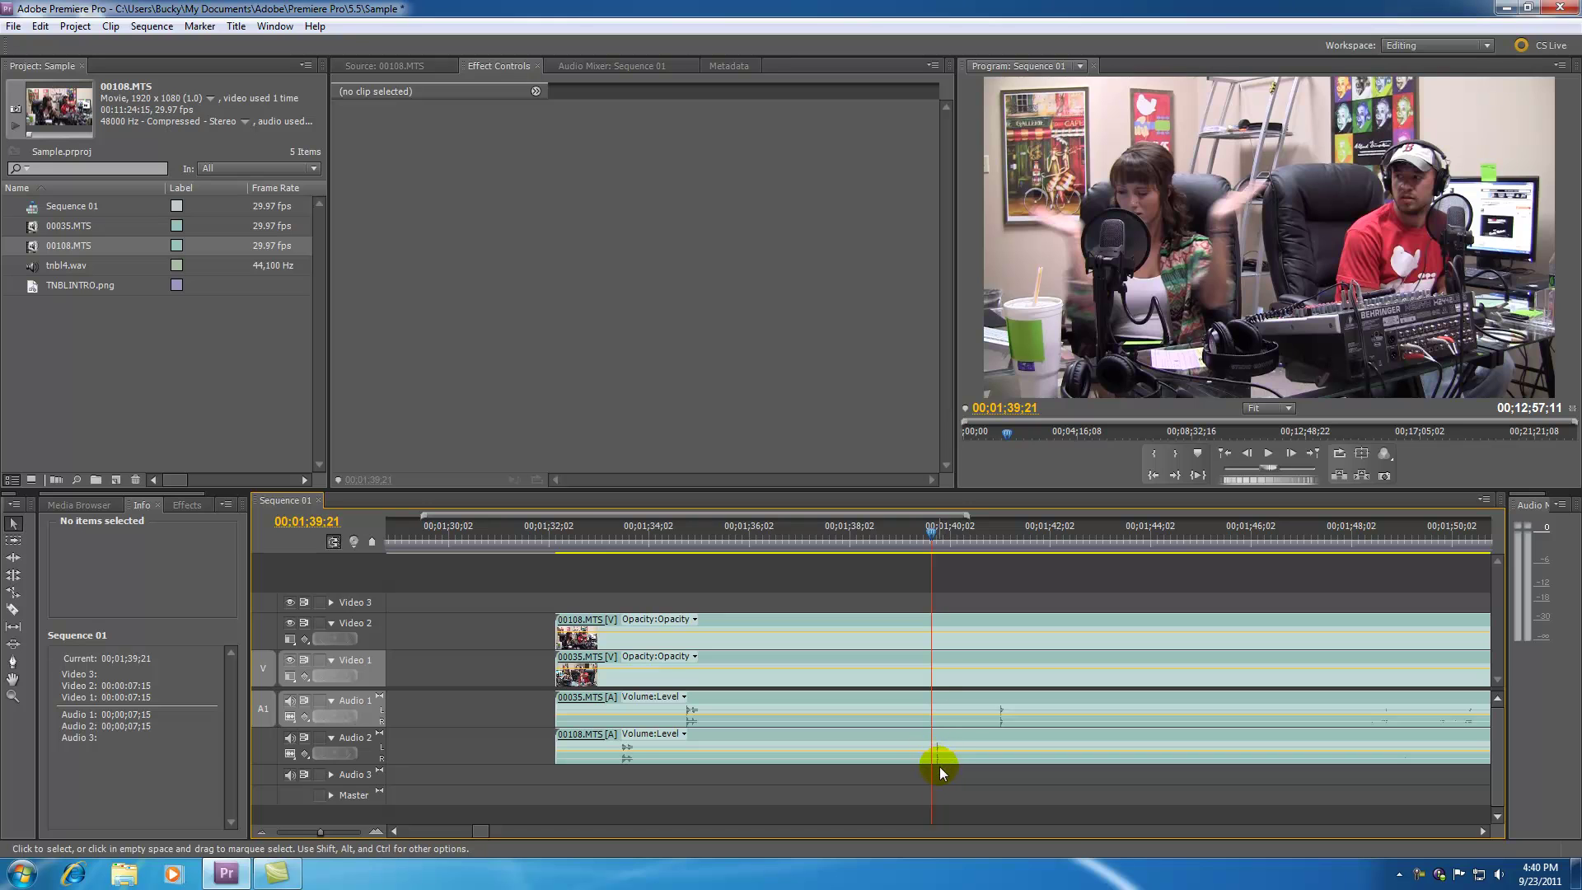
pyautogui.click(942, 535)
pyautogui.moveTo(944, 537); pyautogui.dragTo(888, 536)
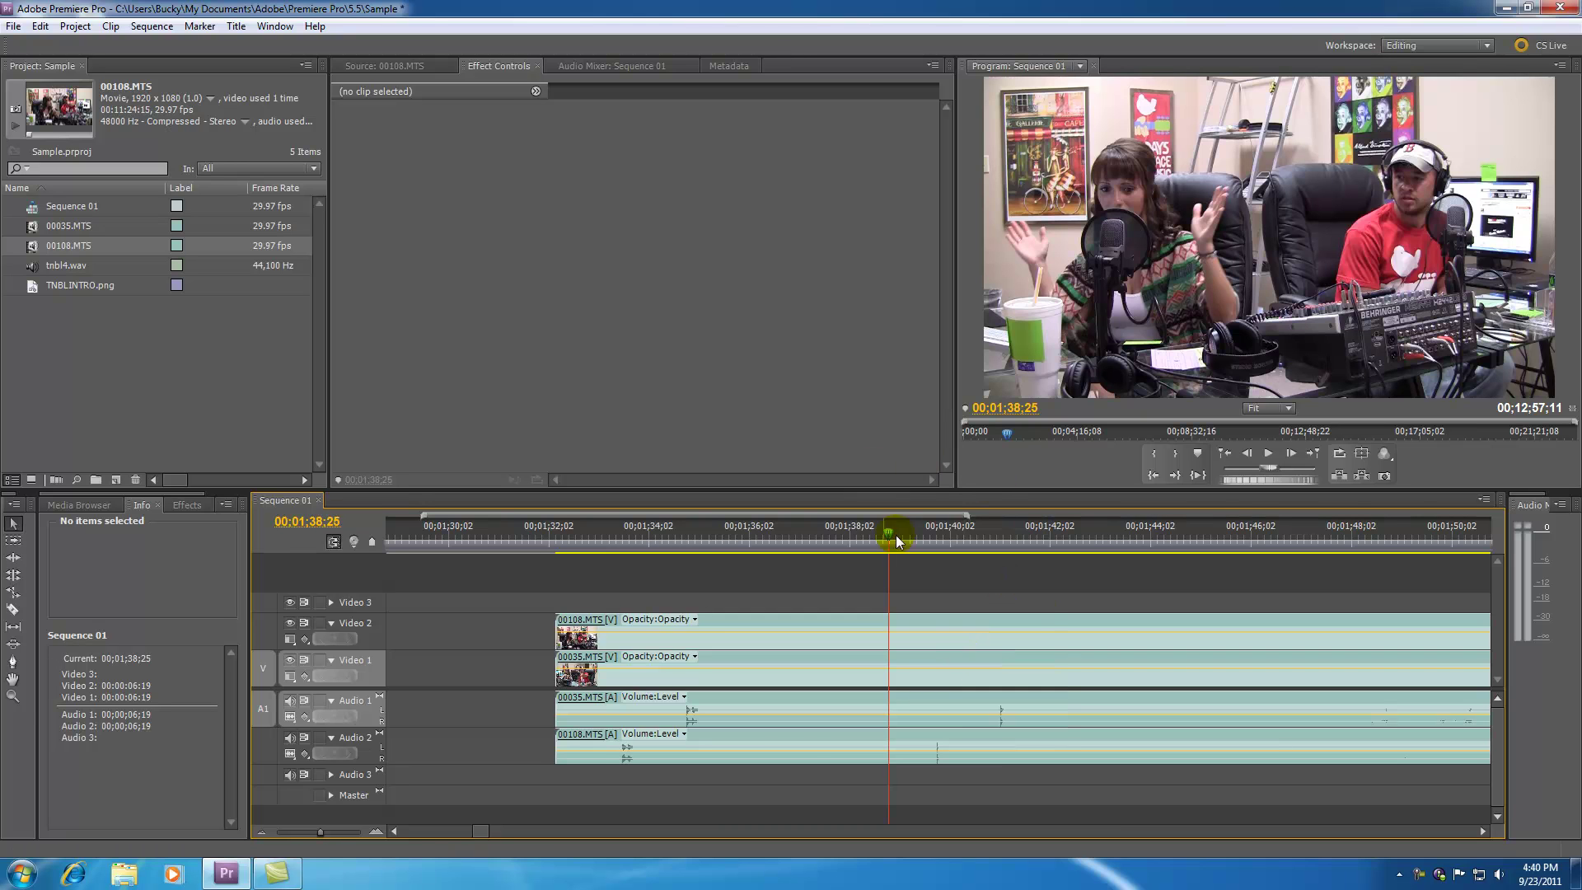
pyautogui.moveTo(889, 536)
pyautogui.mouseDown()
pyautogui.moveTo(945, 536)
pyautogui.moveTo(893, 536)
pyautogui.mouseUp()
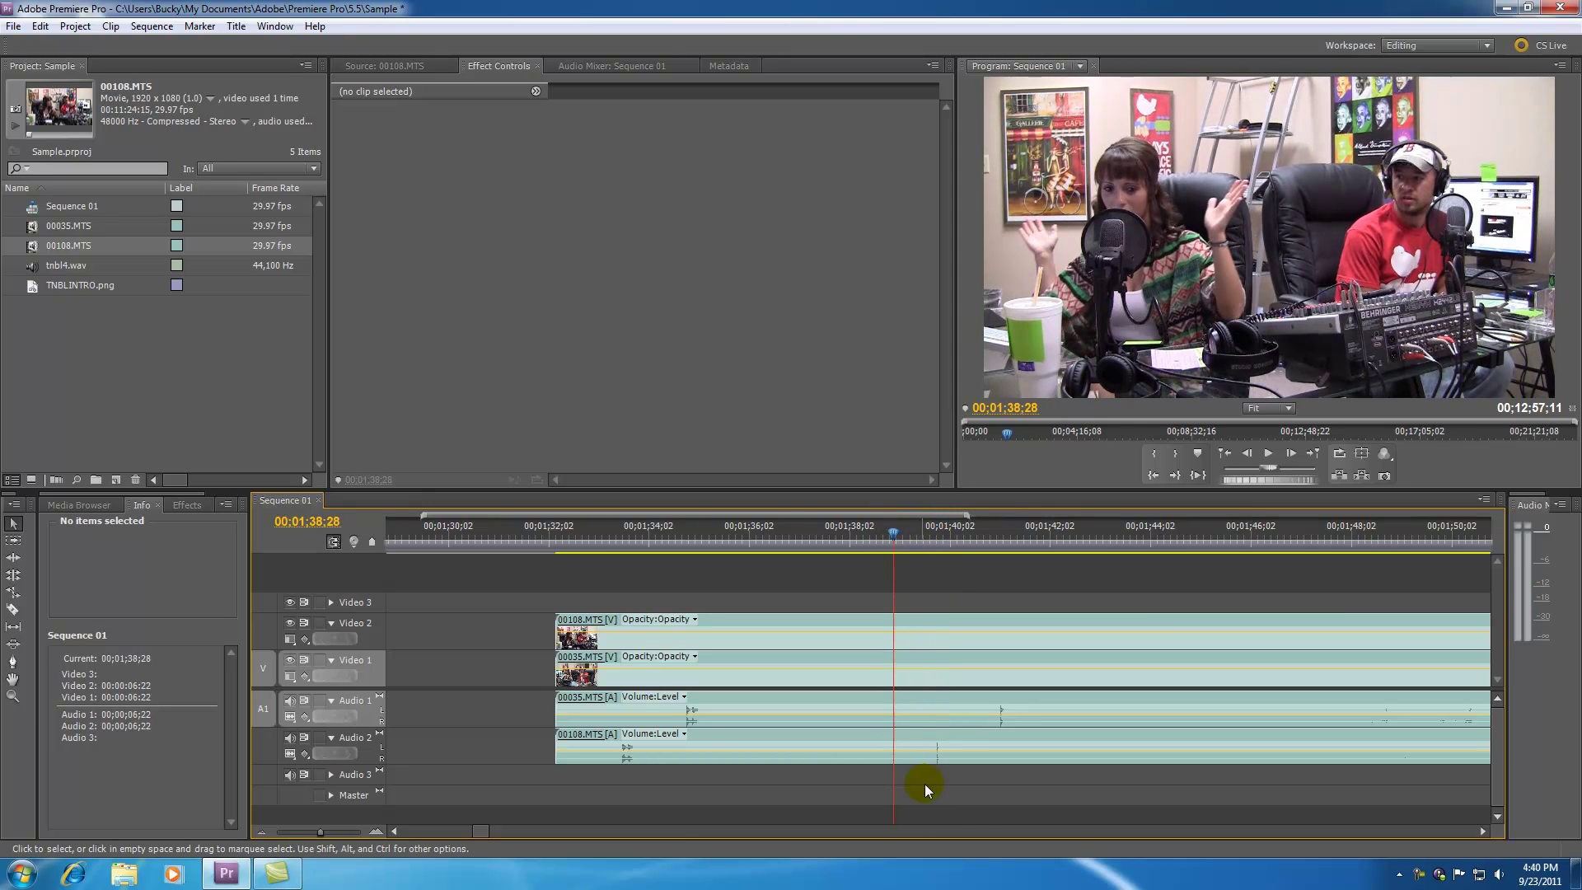
# Step: Move 00035.MTS earlier on Video 1 to start at 00;01;30;27, lining up its clap with 00108.MTS, and put the playhead at 00;01;39;24
pyautogui.click(936, 741)
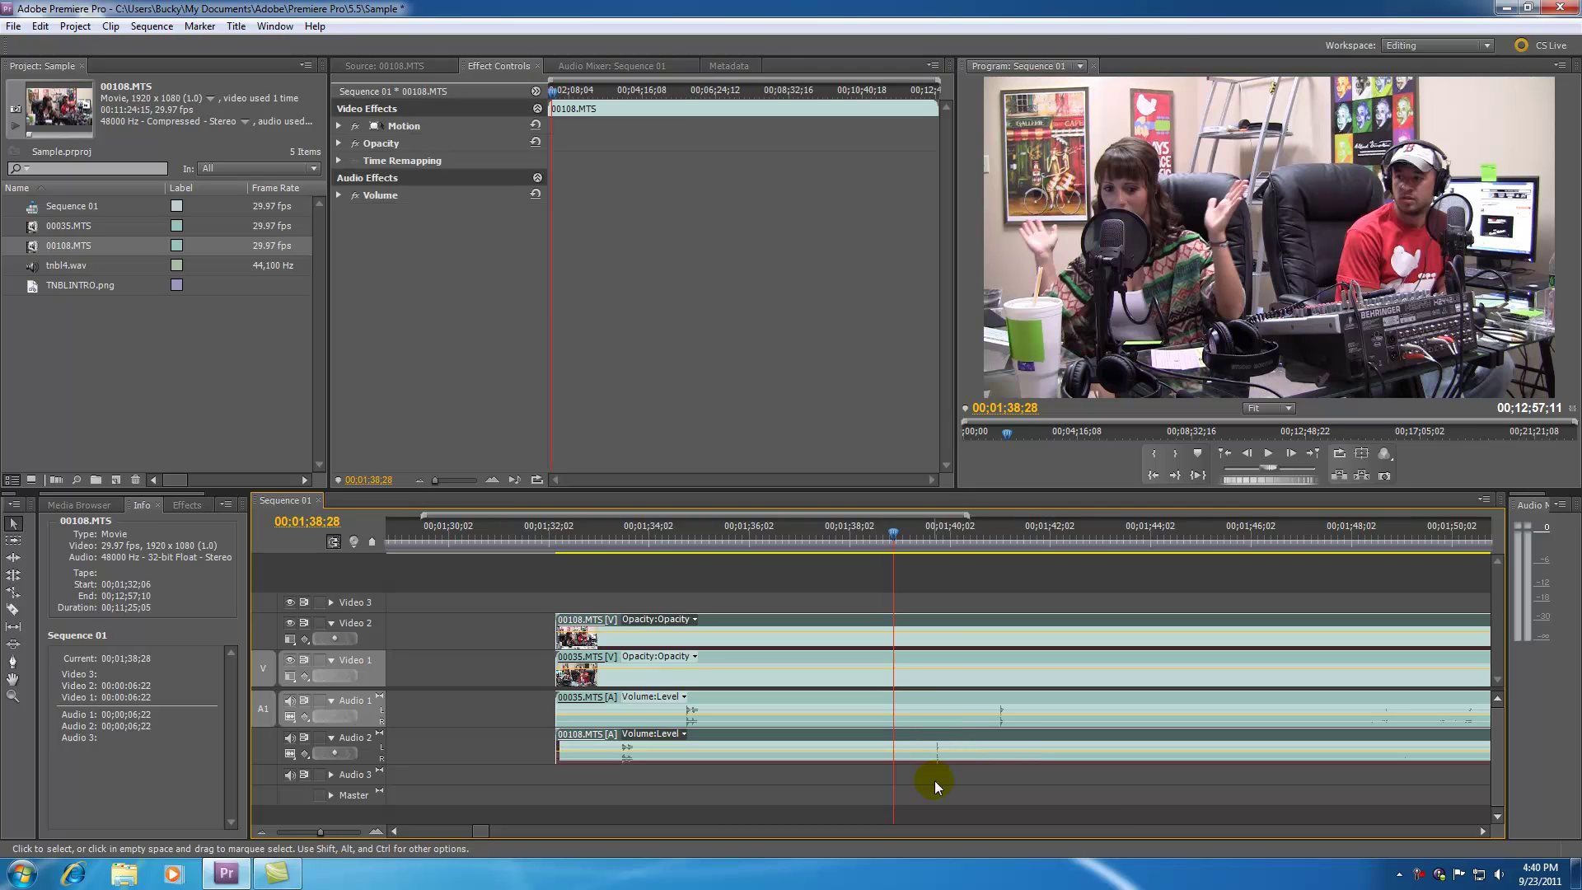
pyautogui.click(1002, 660)
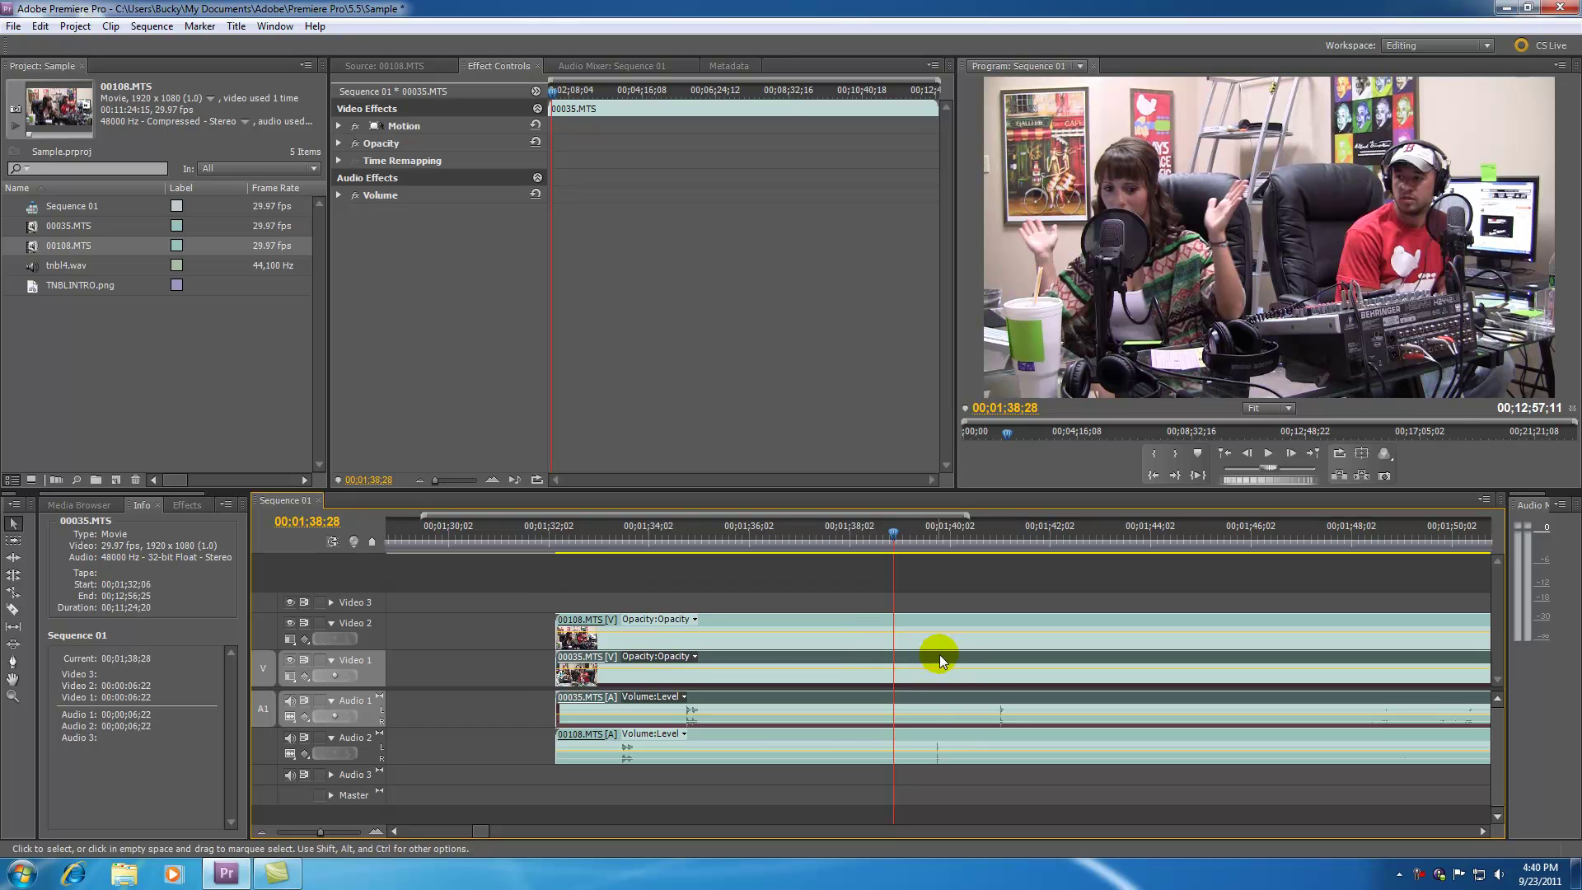
pyautogui.moveTo(946, 659)
pyautogui.mouseDown()
pyautogui.moveTo(907, 660)
pyautogui.moveTo(946, 661)
pyautogui.mouseUp()
pyautogui.moveTo(918, 531); pyautogui.dragTo(936, 534)
pyautogui.moveTo(321, 833); pyautogui.dragTo(406, 833)
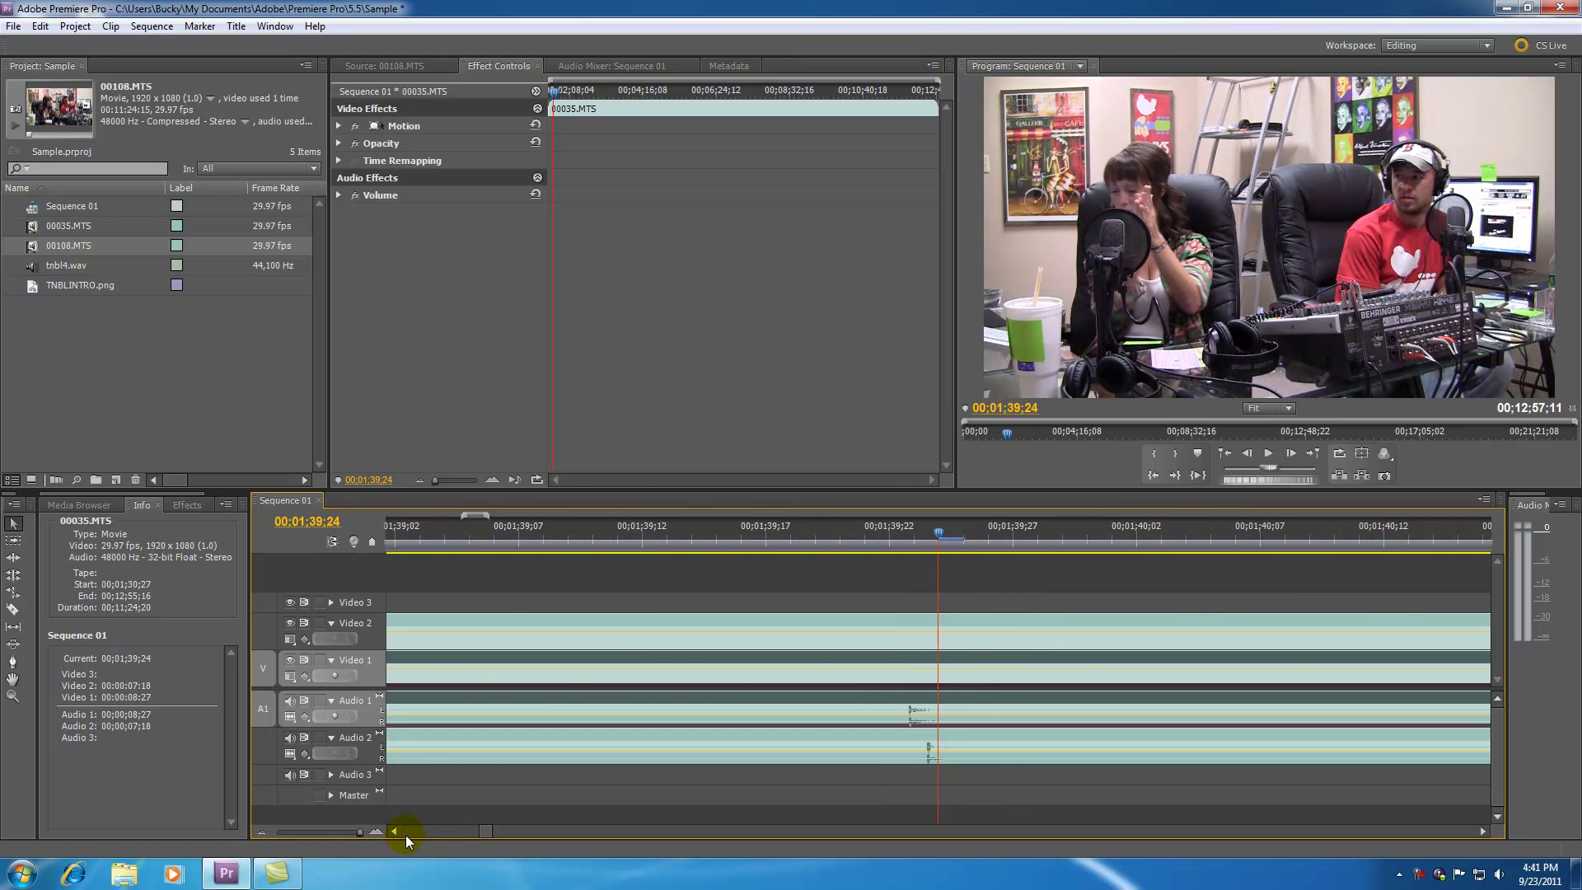
# Step: Nudge 00108.MTS one frame earlier to start at 00;01;32;05, matching its clap spike to the one on Audio 1
pyautogui.click(985, 733)
pyautogui.moveTo(936, 536); pyautogui.dragTo(1001, 532)
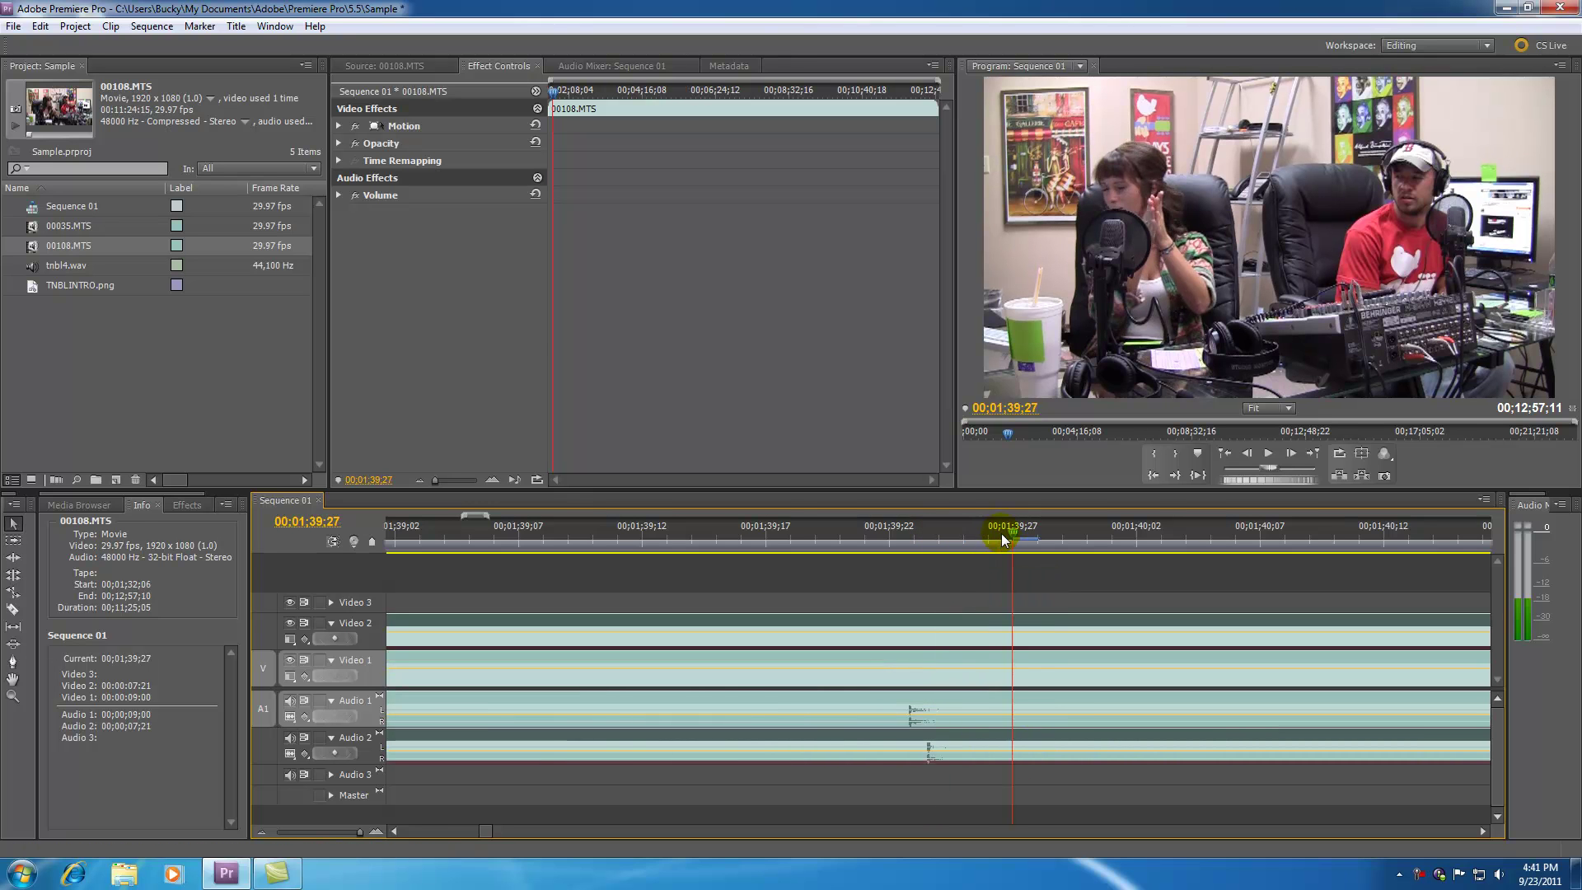
pyautogui.click(962, 580)
pyautogui.click(985, 735)
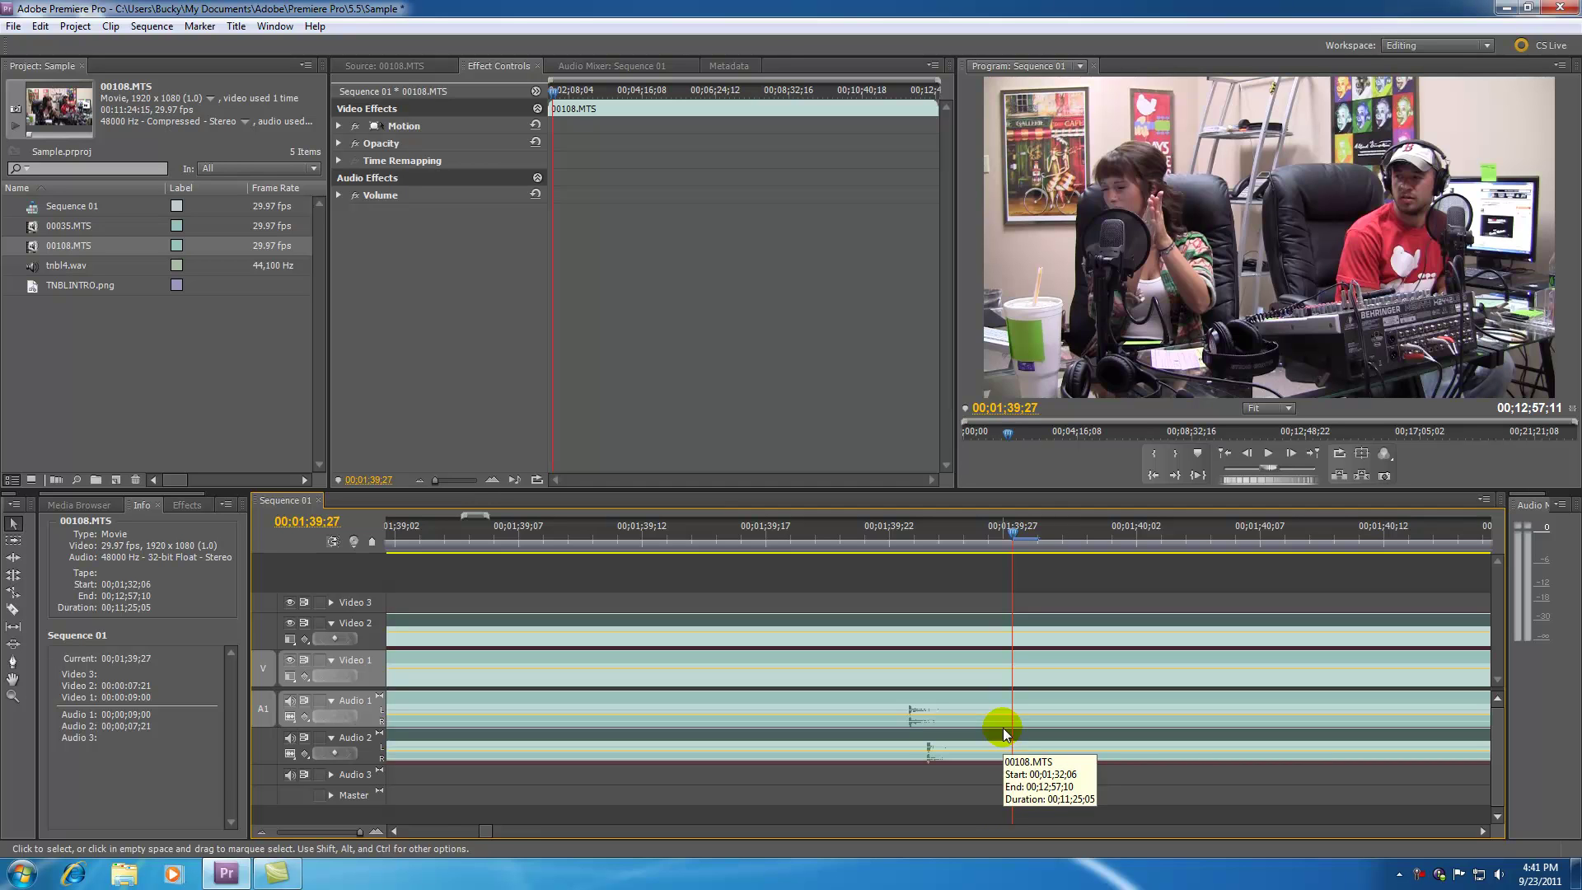
pyautogui.hotkey('alt', 'Left')
pyautogui.hotkey('alt', 'Left')
pyautogui.hotkey('alt', 'Left')
pyautogui.hotkey('alt', 'Right')
pyautogui.hotkey('alt', 'Right')
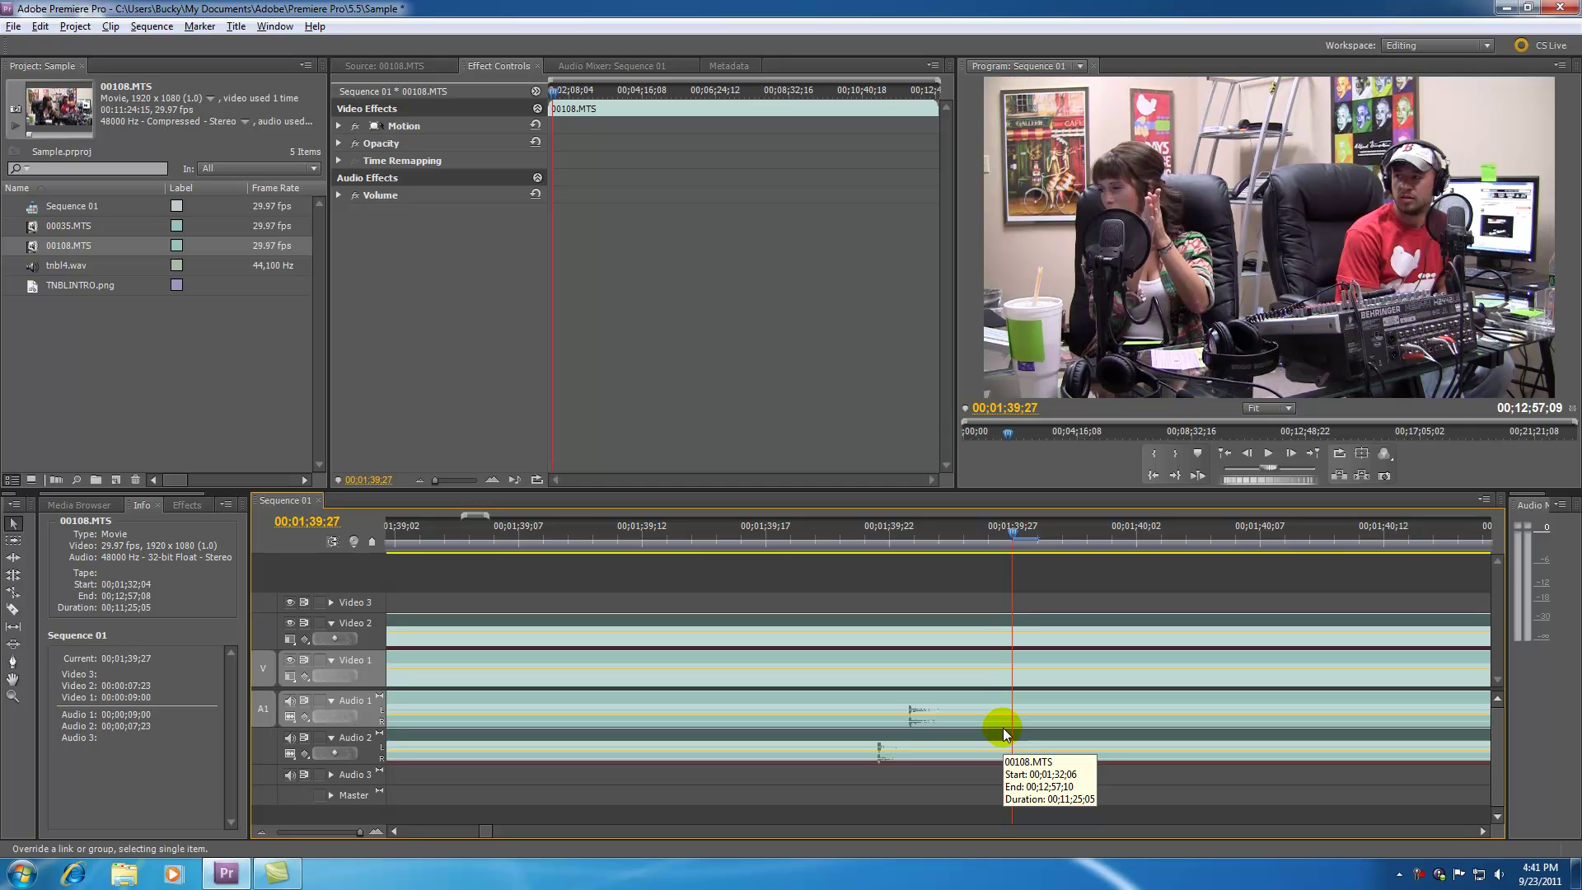
pyautogui.hotkey('alt', 'Right')
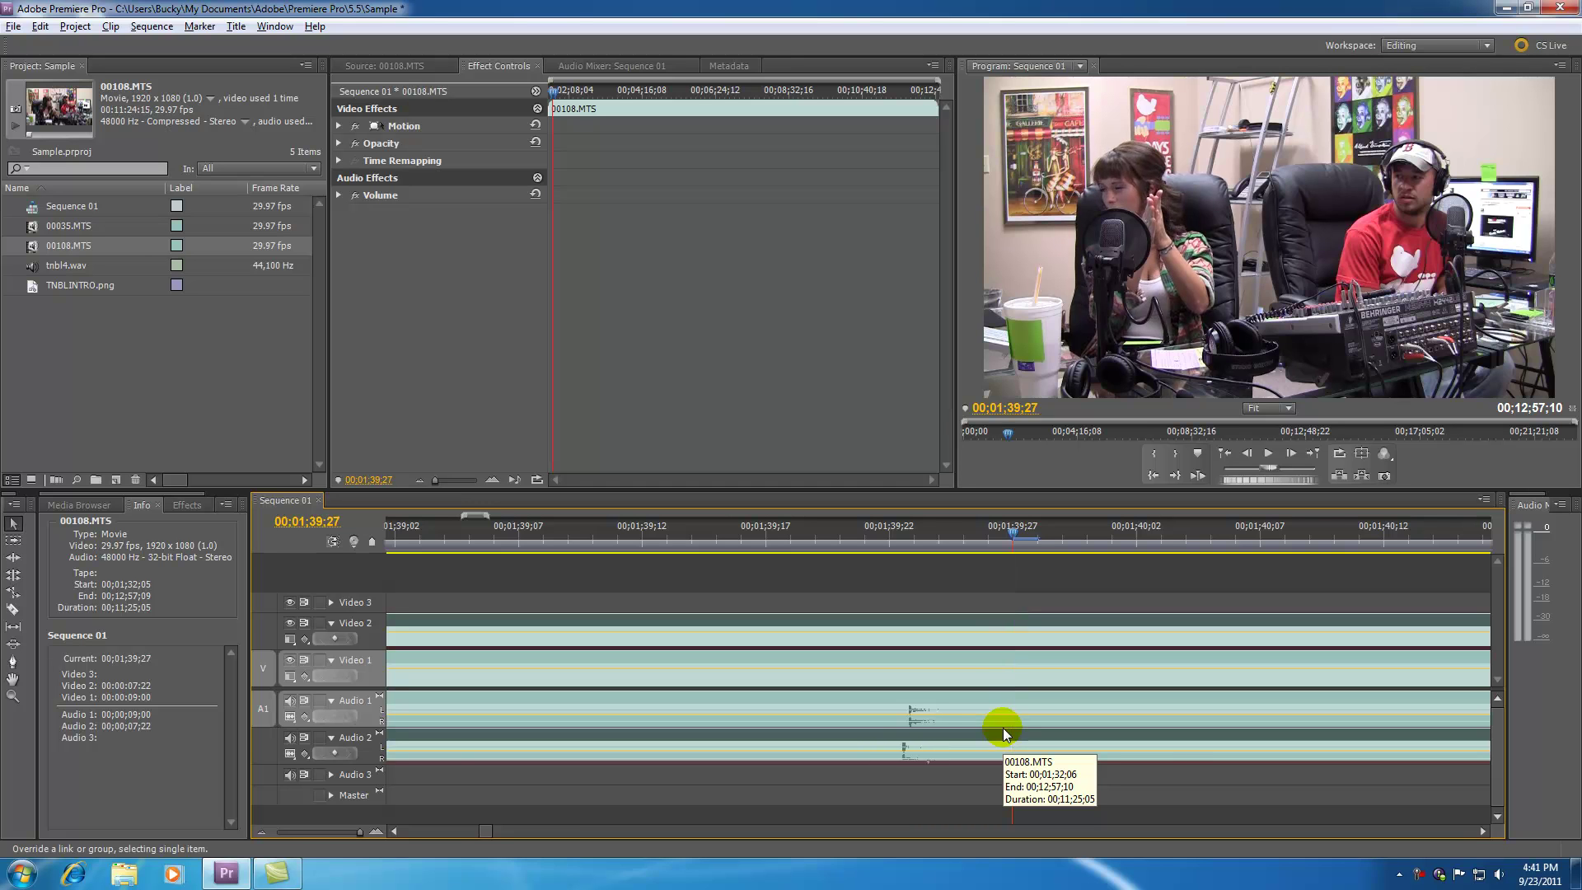
pyautogui.hotkey('alt', 'Left')
# Step: Play Sequence 01 from about 00;01;54;22 and recheck the clap around 00;01;39;20 to examine the sync of both camera clips
pyautogui.click(924, 539)
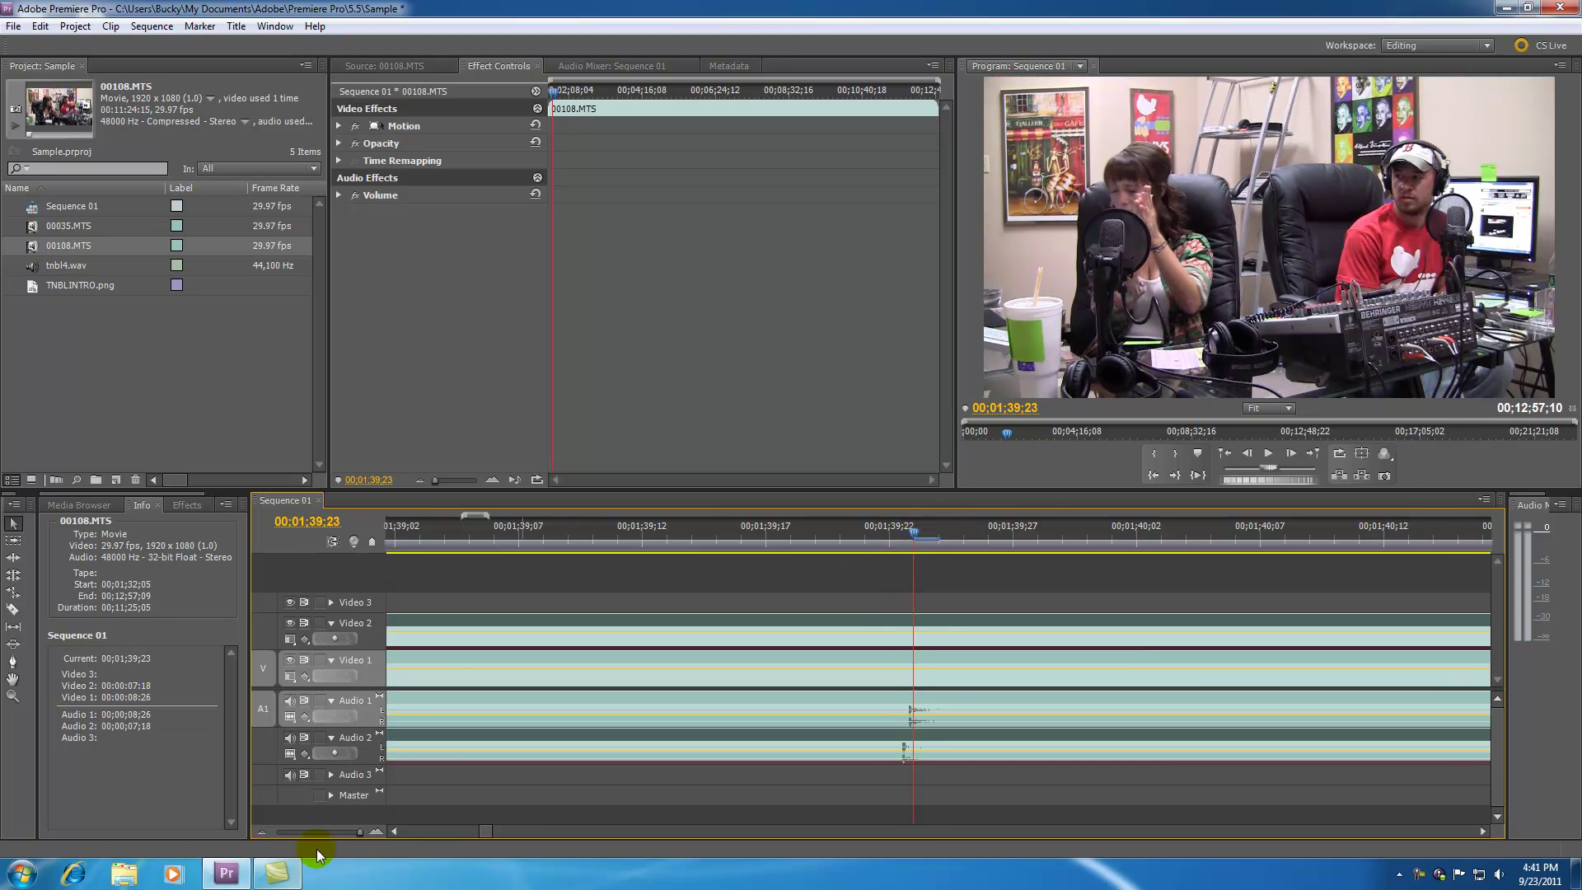
pyautogui.moveTo(355, 832); pyautogui.dragTo(310, 832)
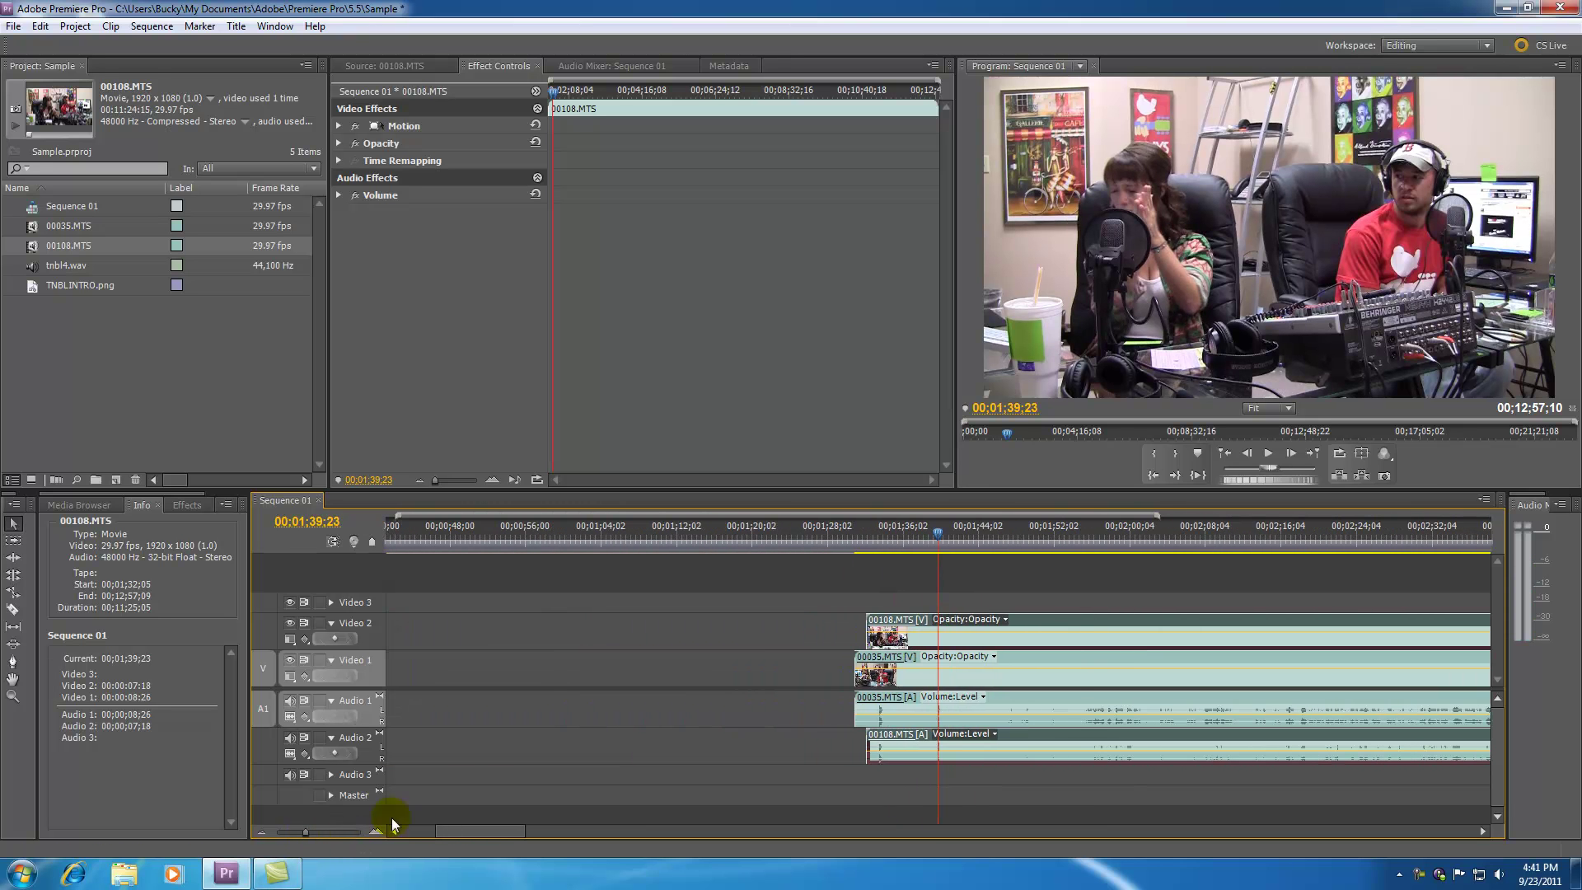
pyautogui.click(1079, 534)
pyautogui.press('space')
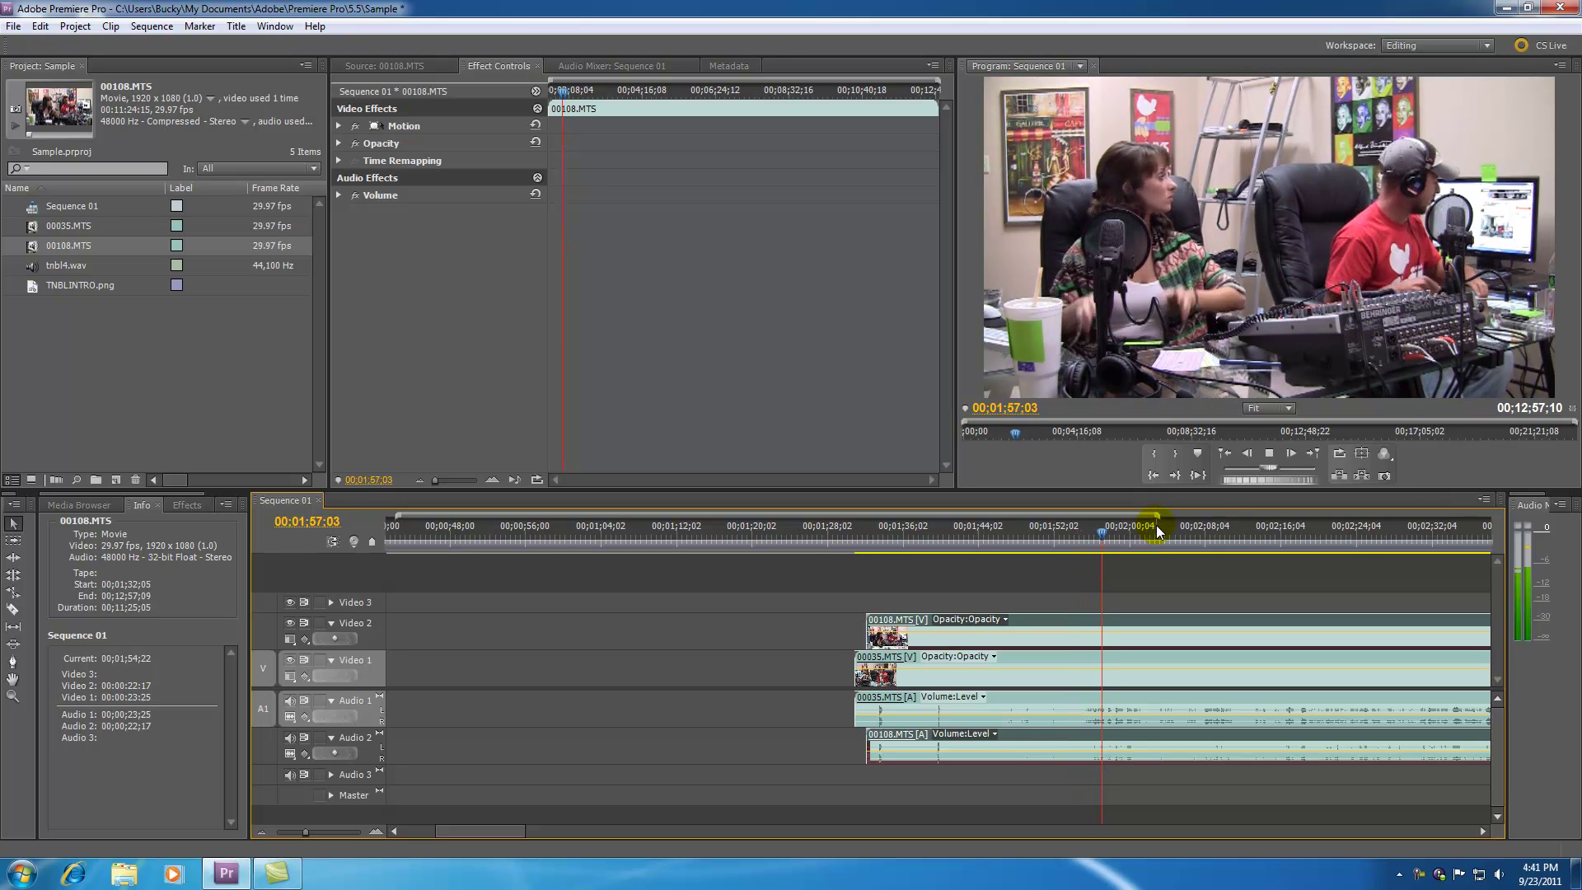
pyautogui.press('space')
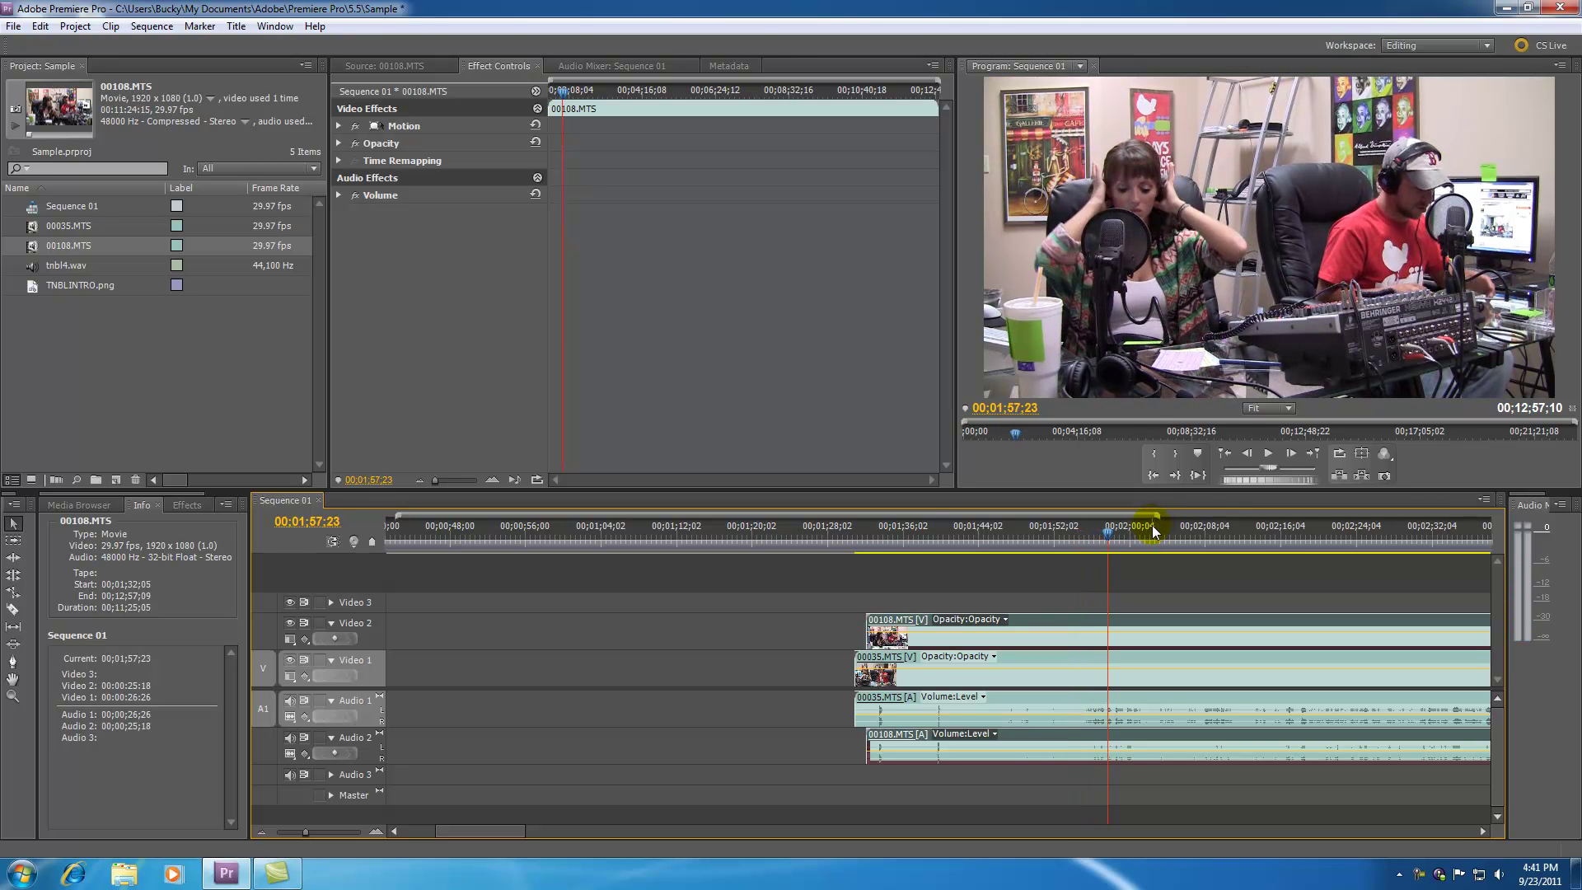
pyautogui.click(934, 535)
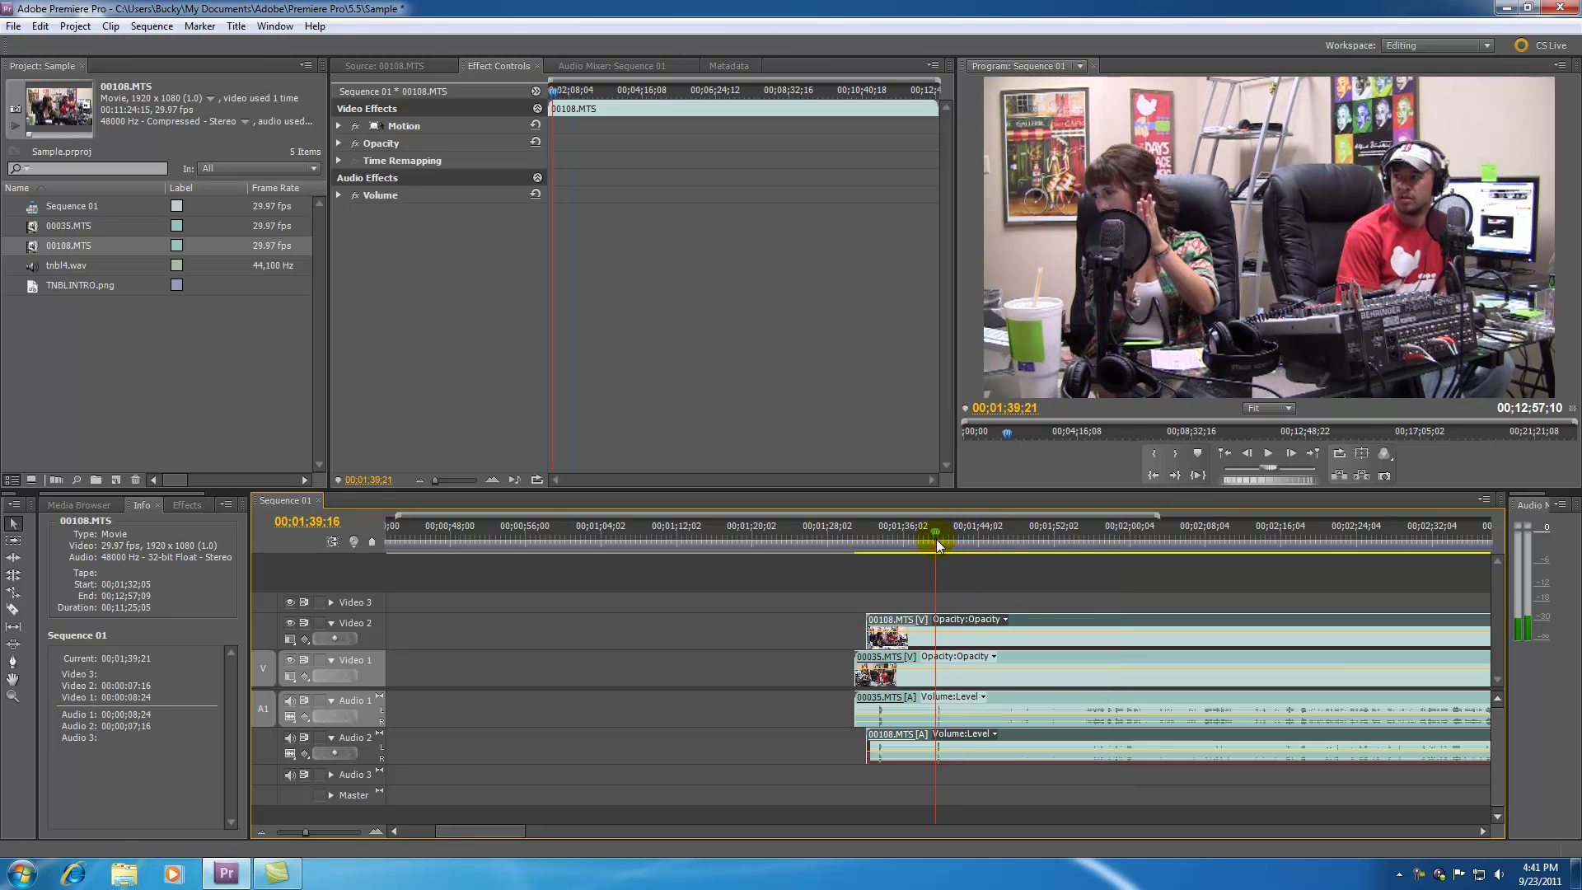
pyautogui.moveTo(308, 832); pyautogui.dragTo(333, 829)
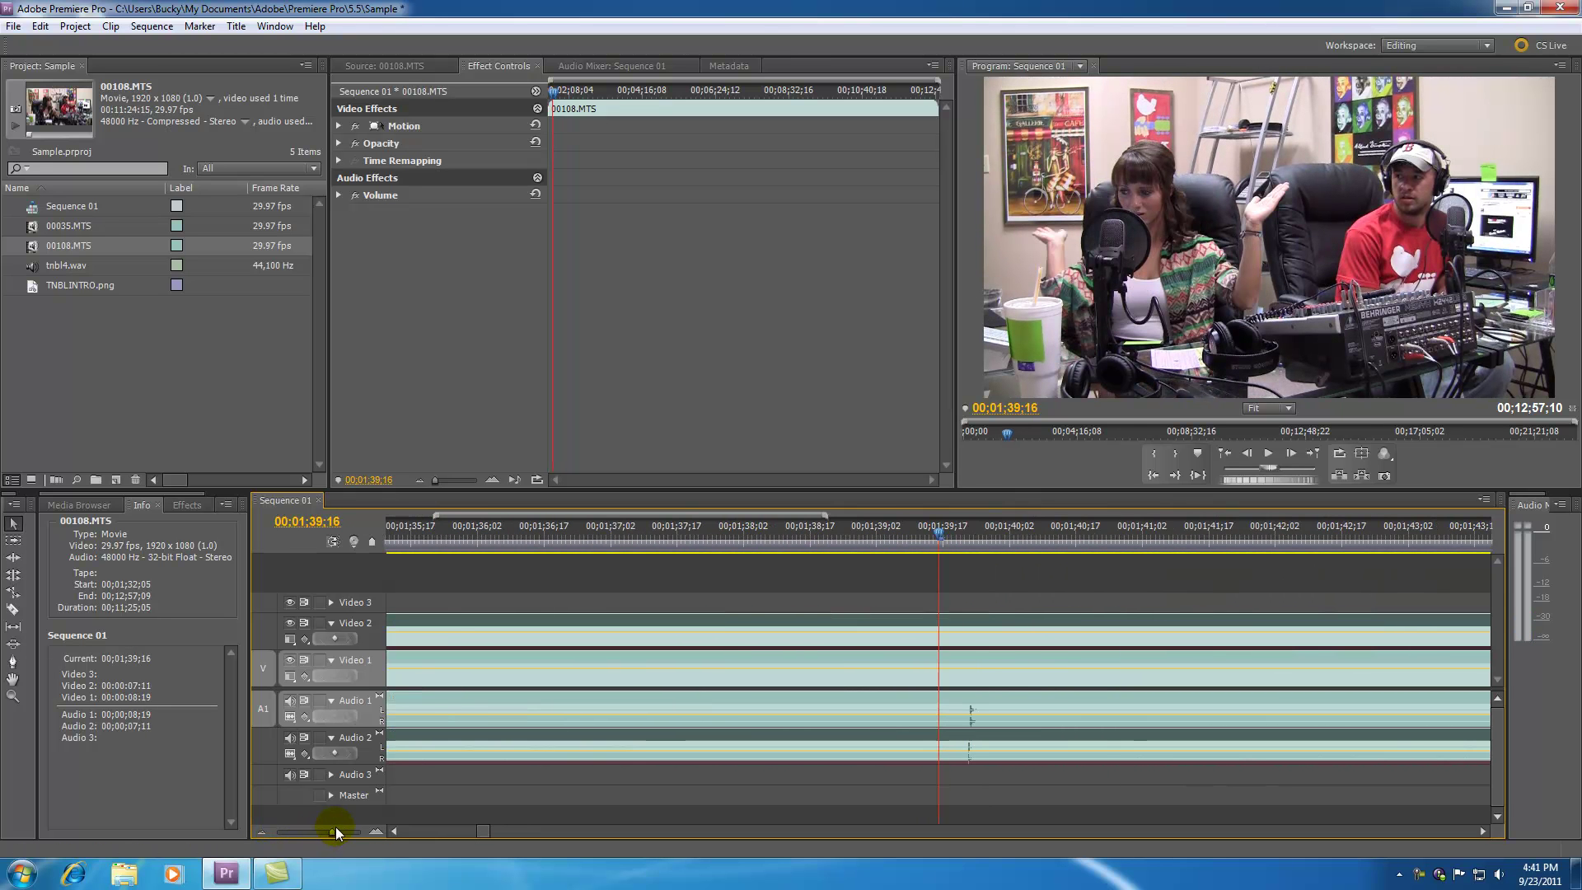
pyautogui.click(941, 539)
pyautogui.moveTo(329, 832); pyautogui.dragTo(312, 832)
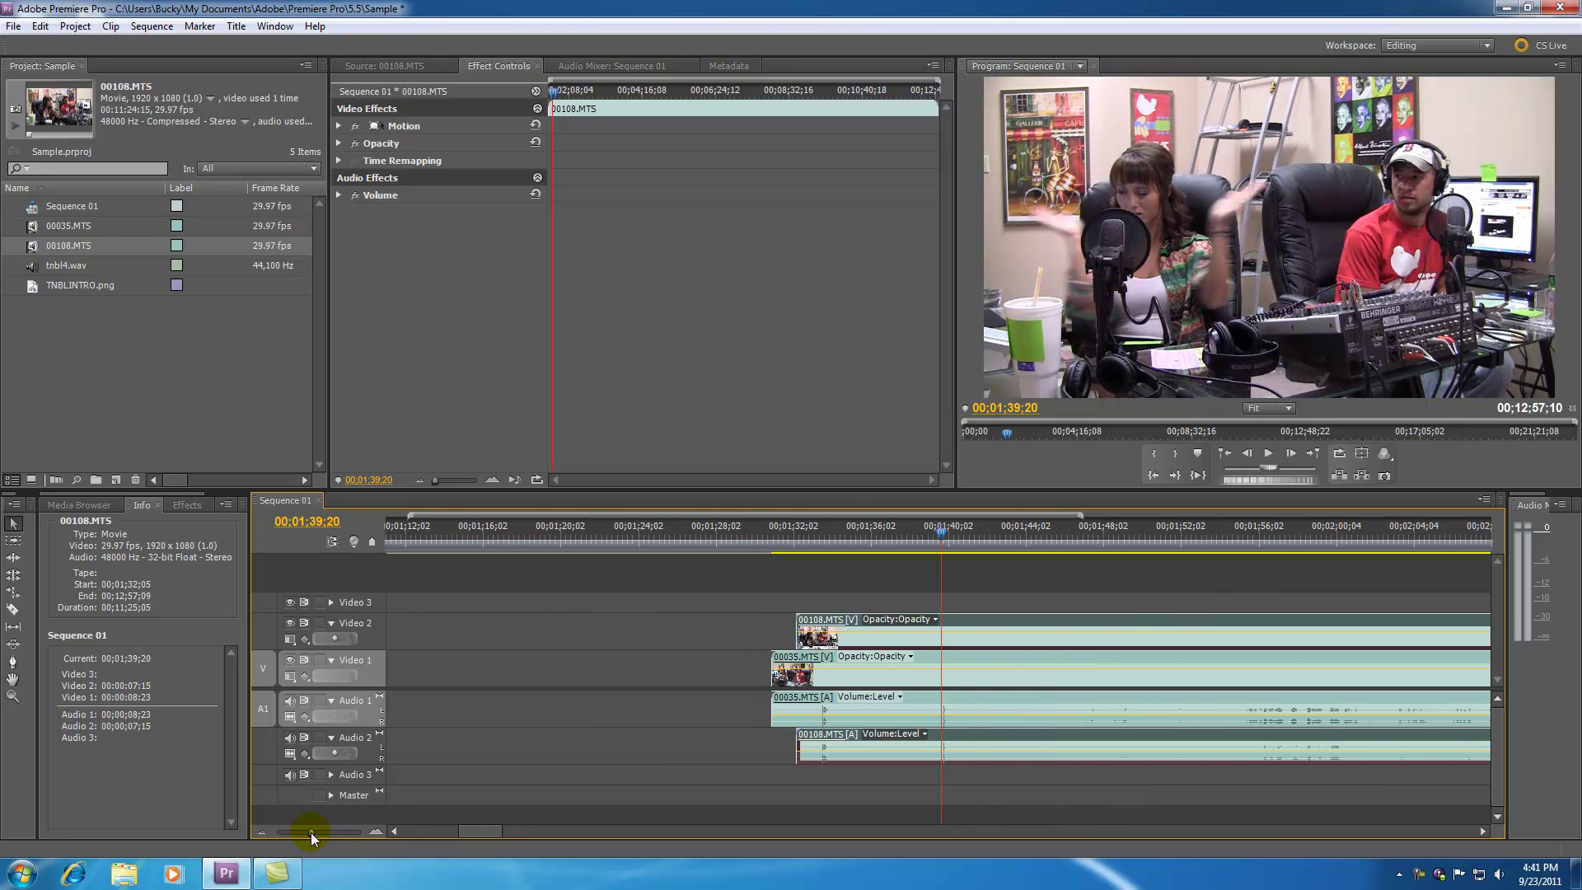
pyautogui.moveTo(741, 697); pyautogui.dragTo(822, 745)
pyautogui.click(719, 725)
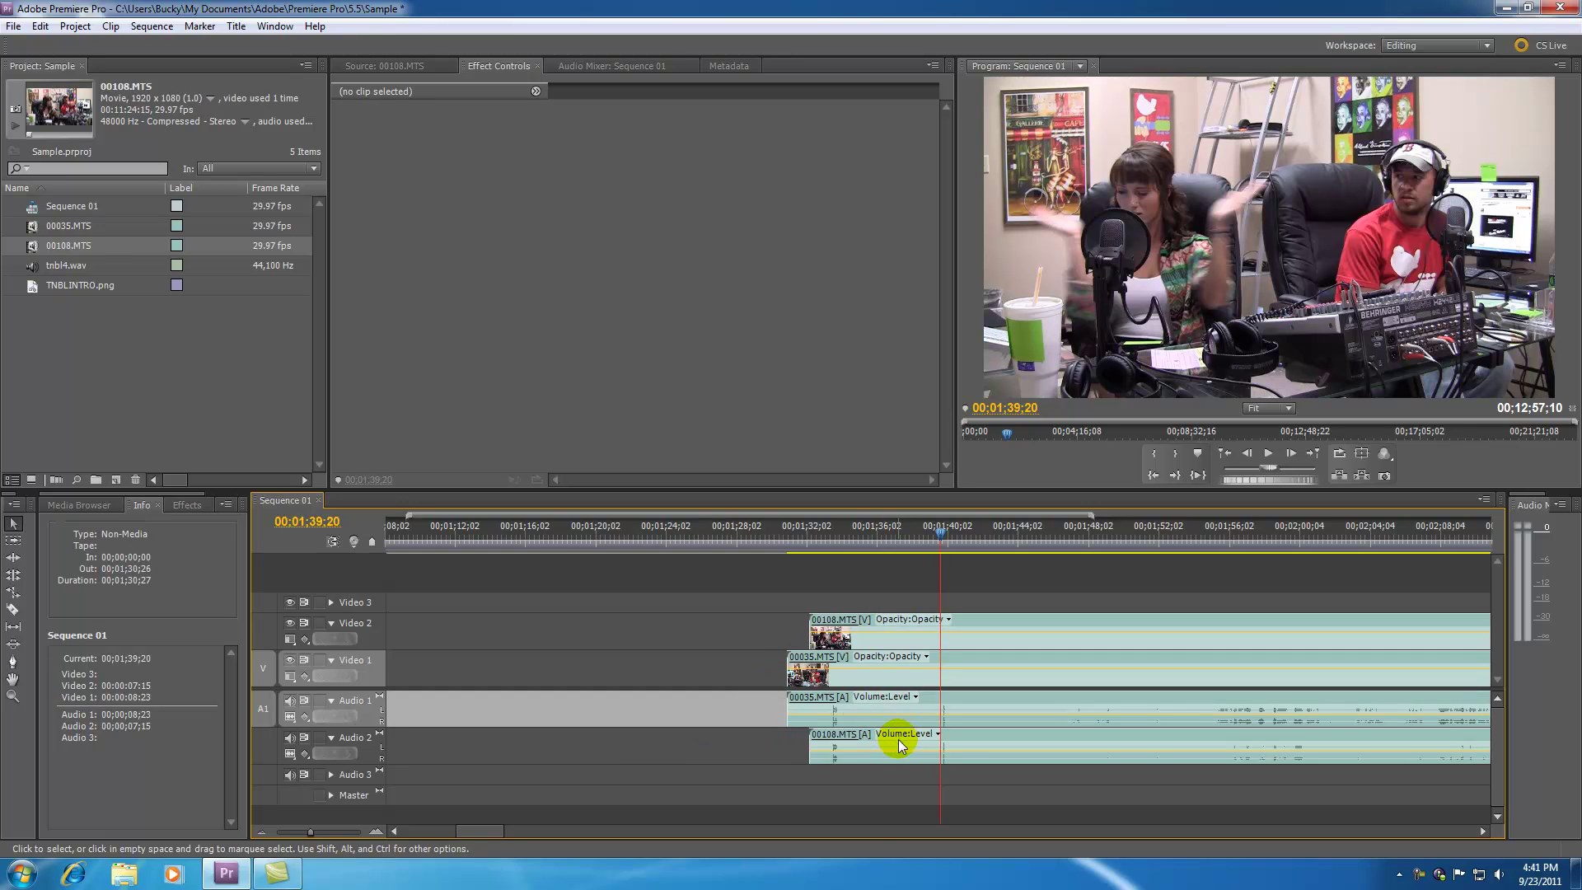
# Step: Add tnbl4.wav on a new Audio 4 track, expand that track, and shift the clip to start at 00;01;11;15
pyautogui.click(35, 269)
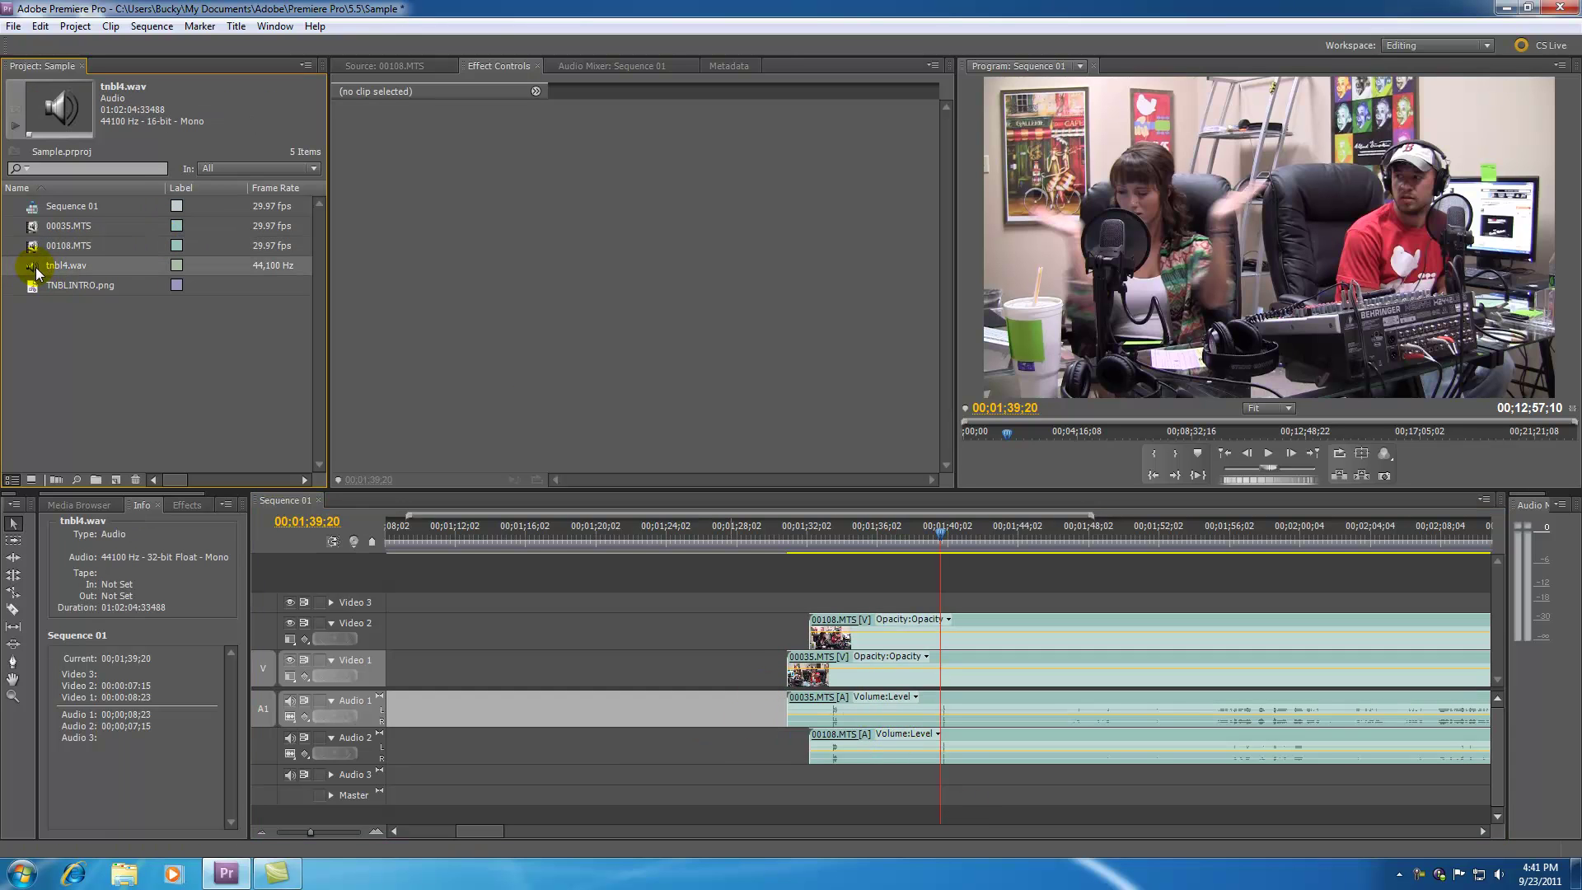
pyautogui.moveTo(34, 271); pyautogui.dragTo(779, 804)
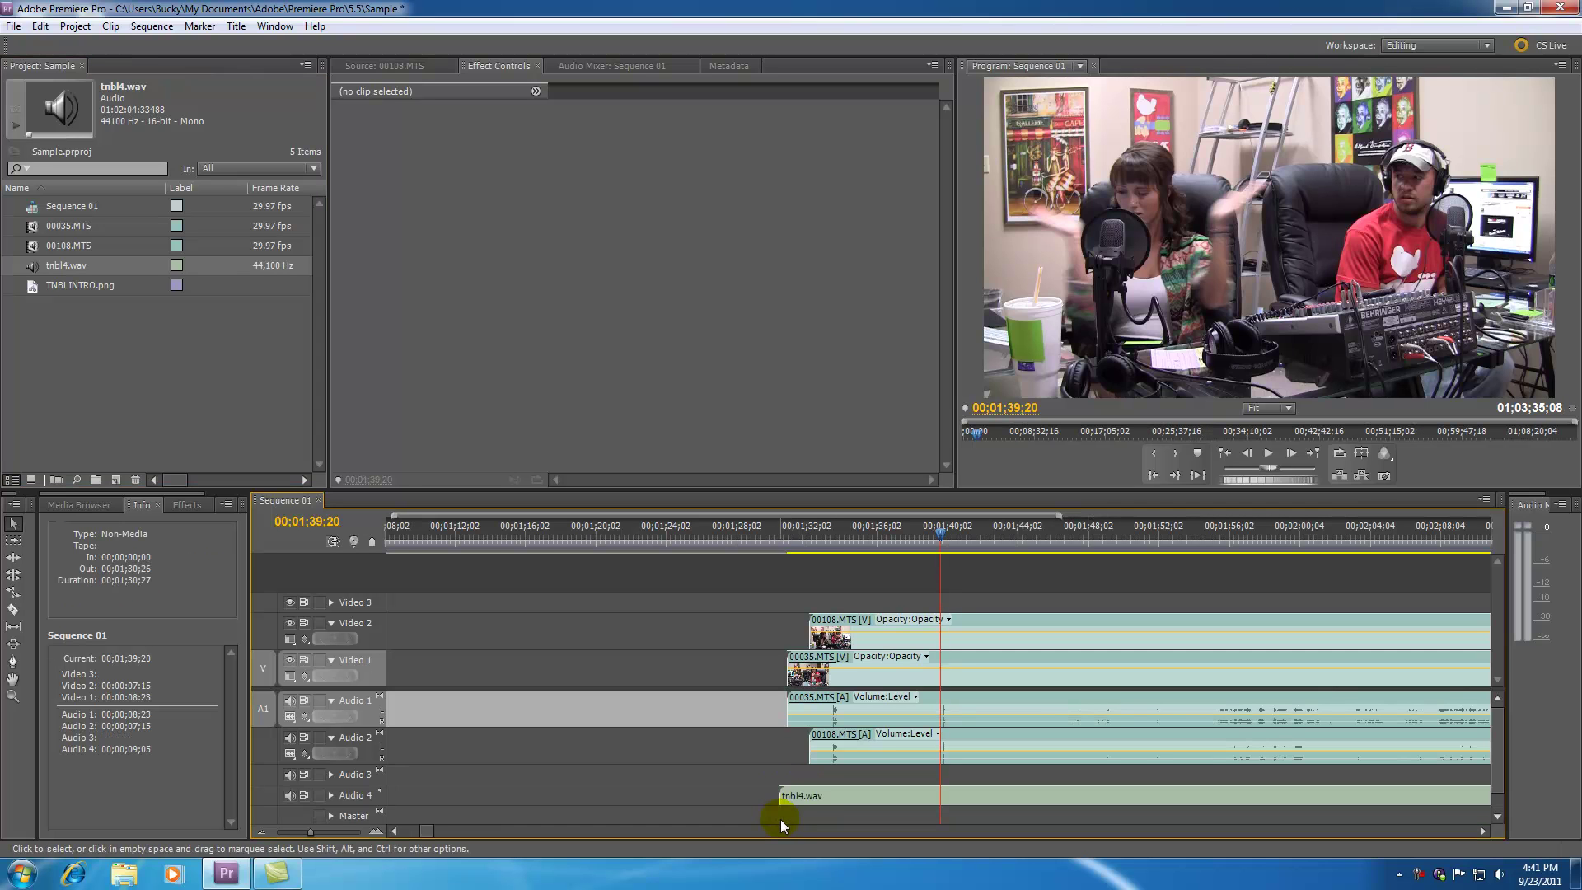
pyautogui.click(330, 796)
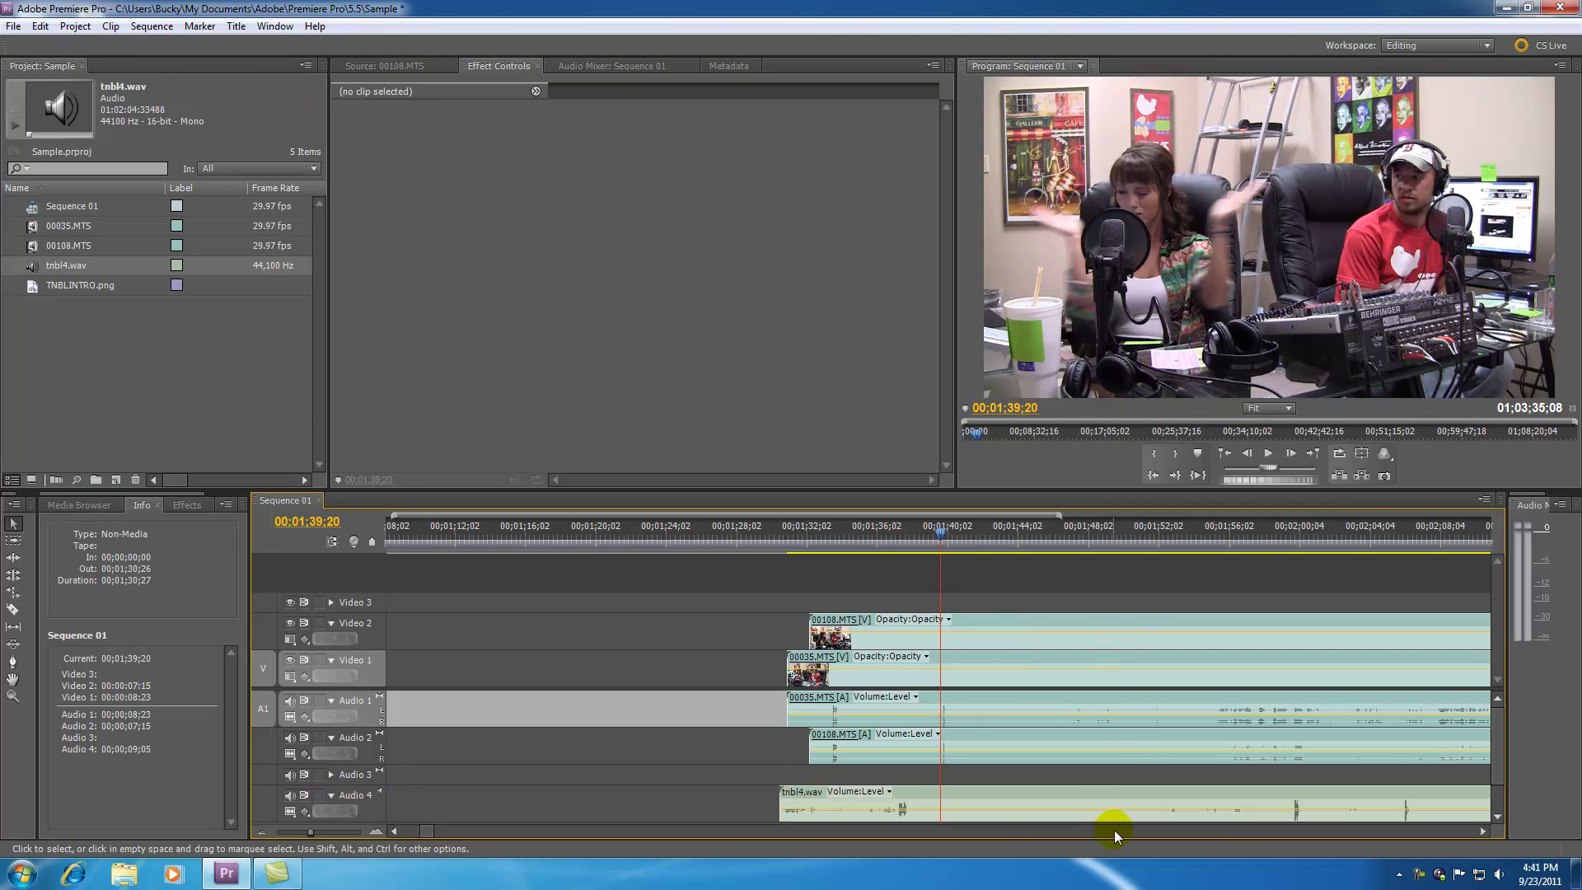
pyautogui.moveTo(1089, 791); pyautogui.dragTo(756, 803)
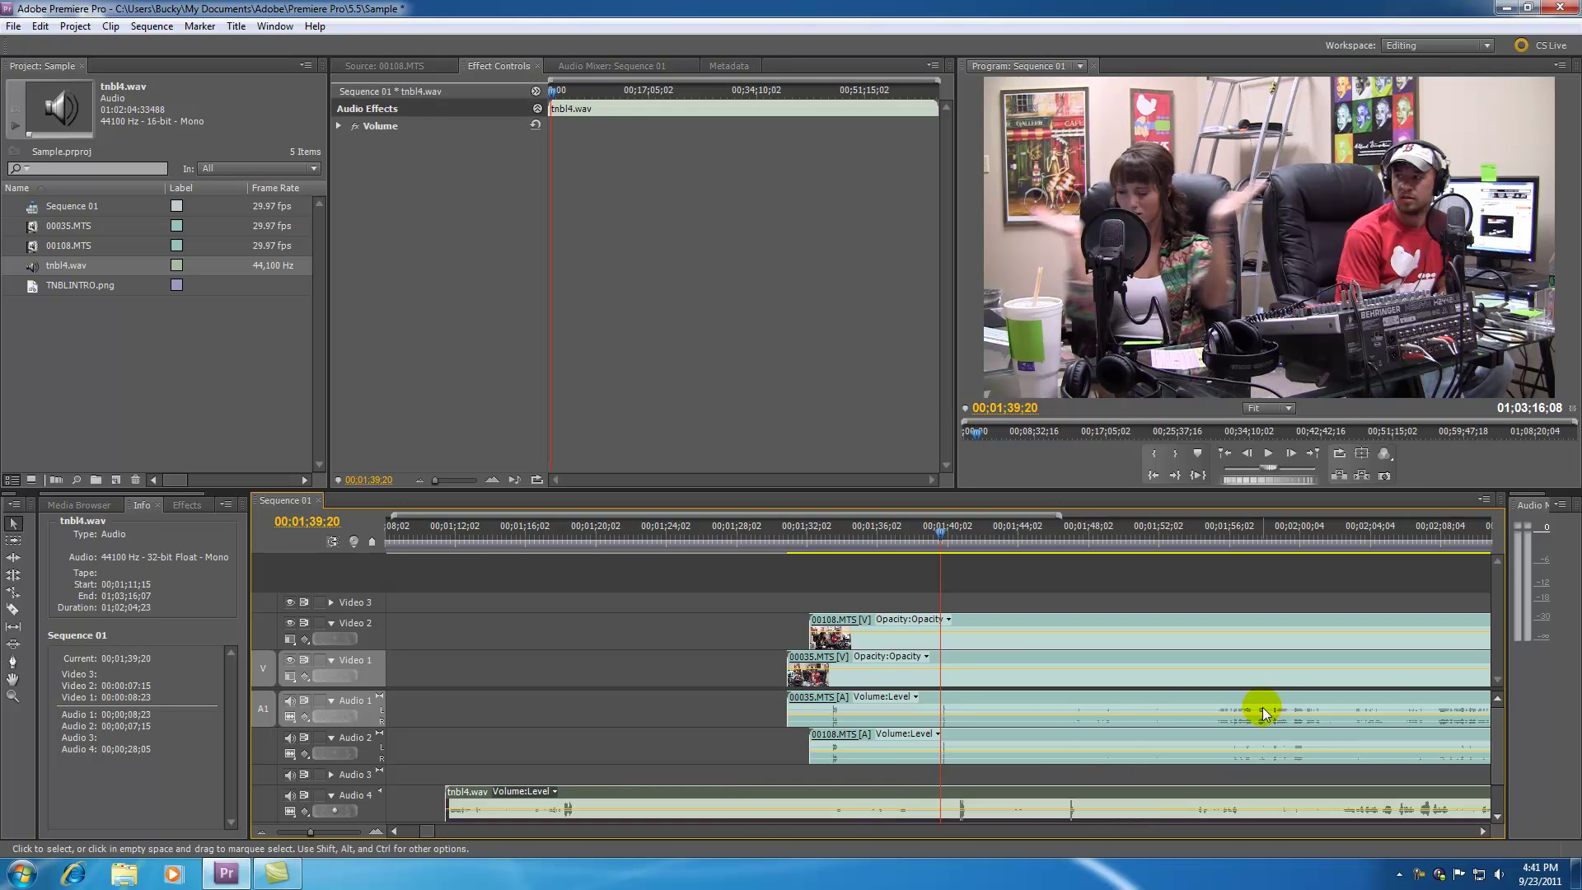
# Step: Play the sequence to locate the clap in tnbl4.wav, and move the clip on Audio 4 to start at 00;01;05;11
pyautogui.press('space')
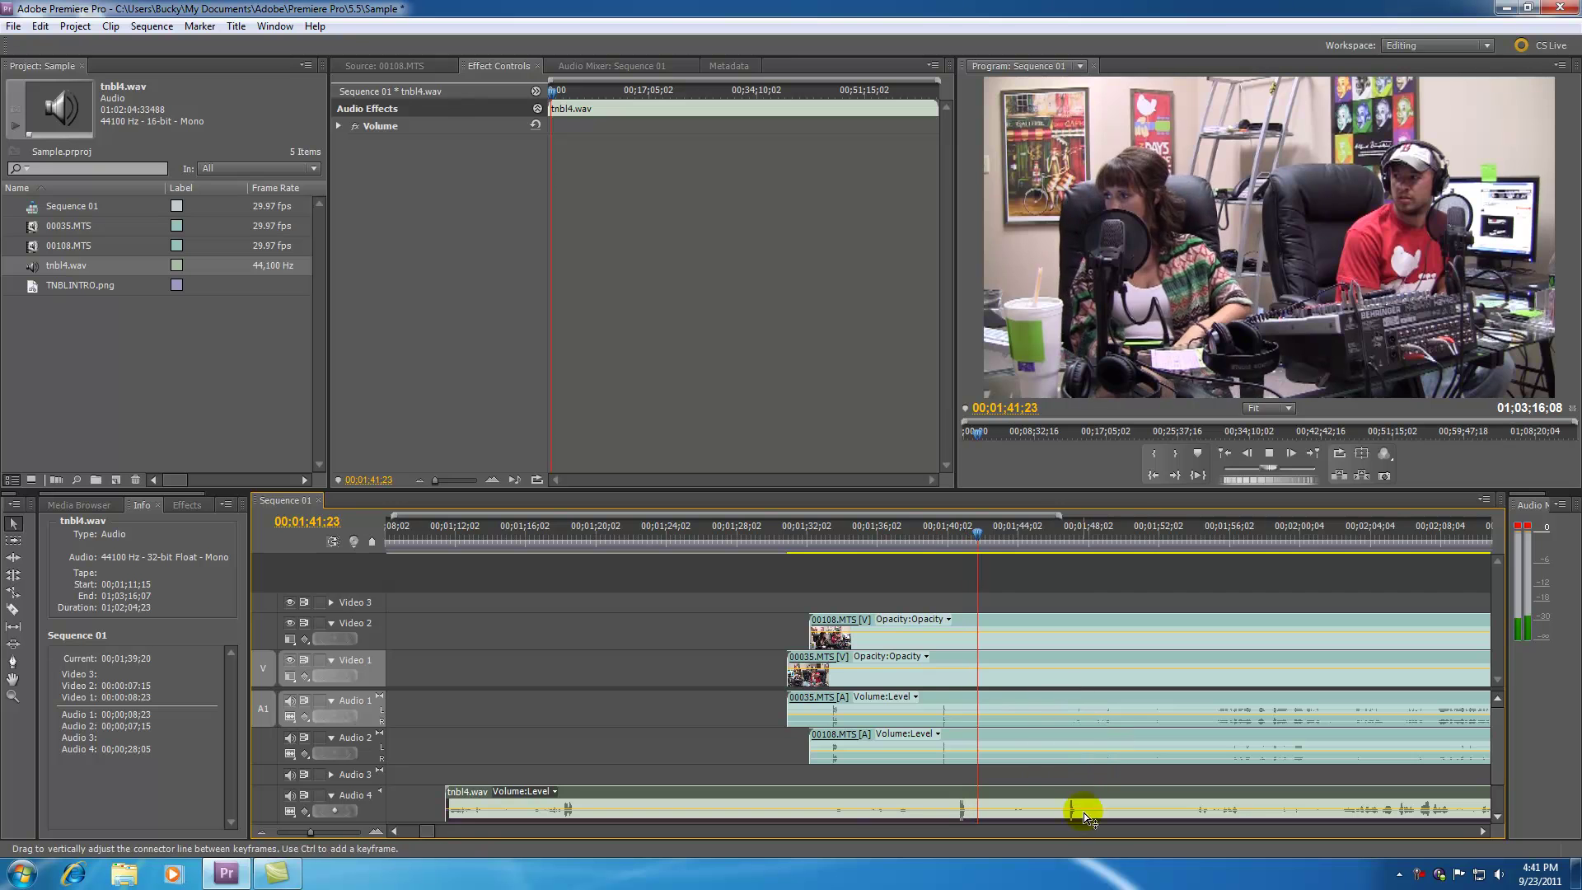
pyautogui.press('space')
pyautogui.moveTo(1038, 532); pyautogui.dragTo(1064, 531)
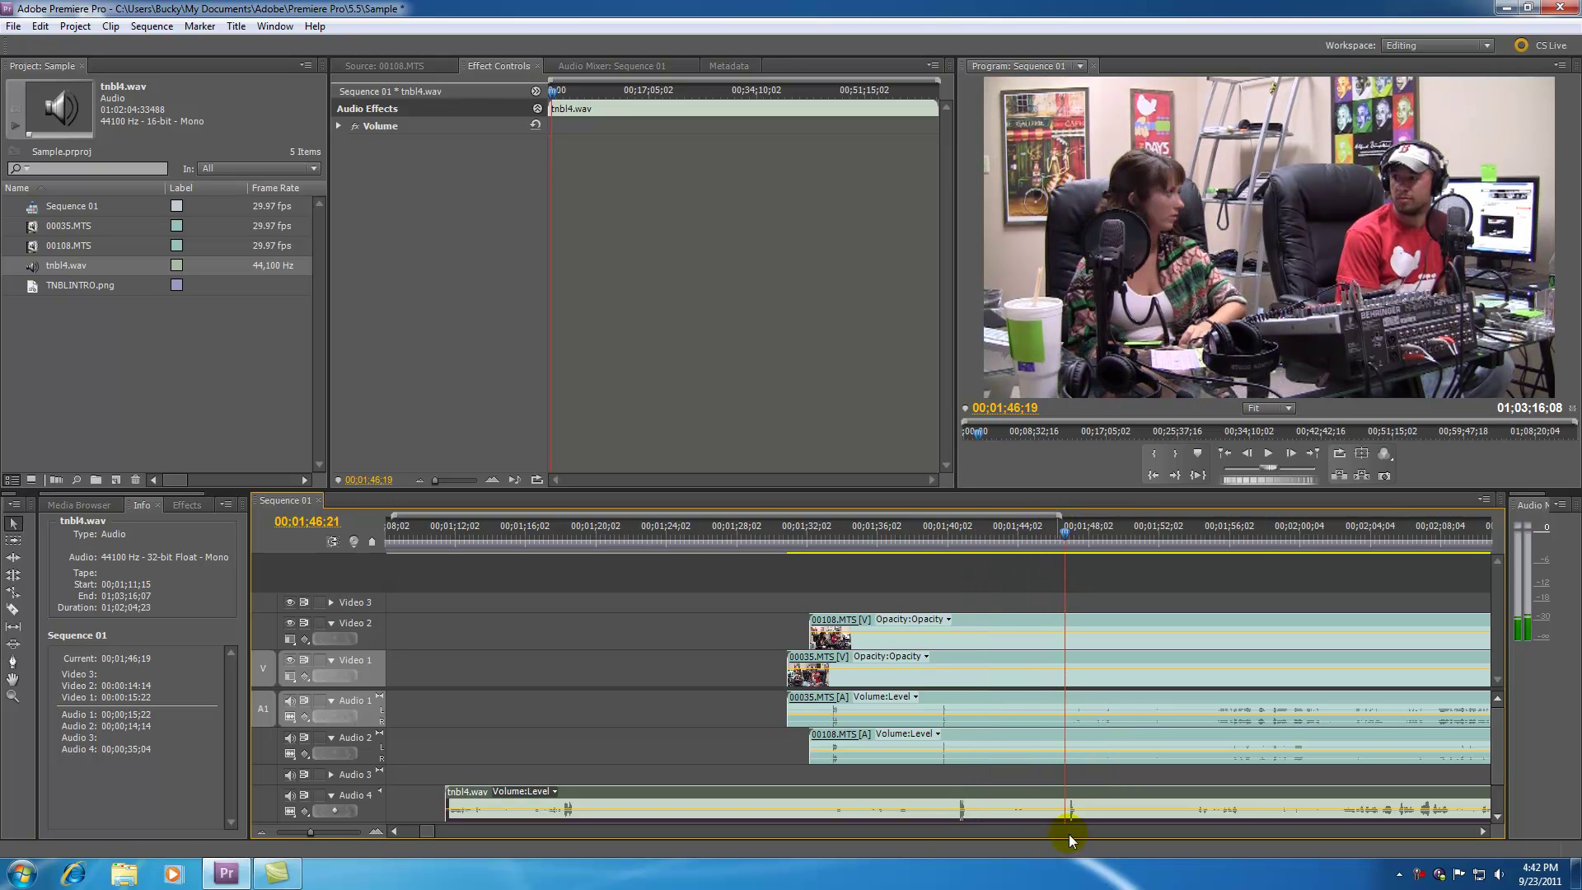
pyautogui.press('space')
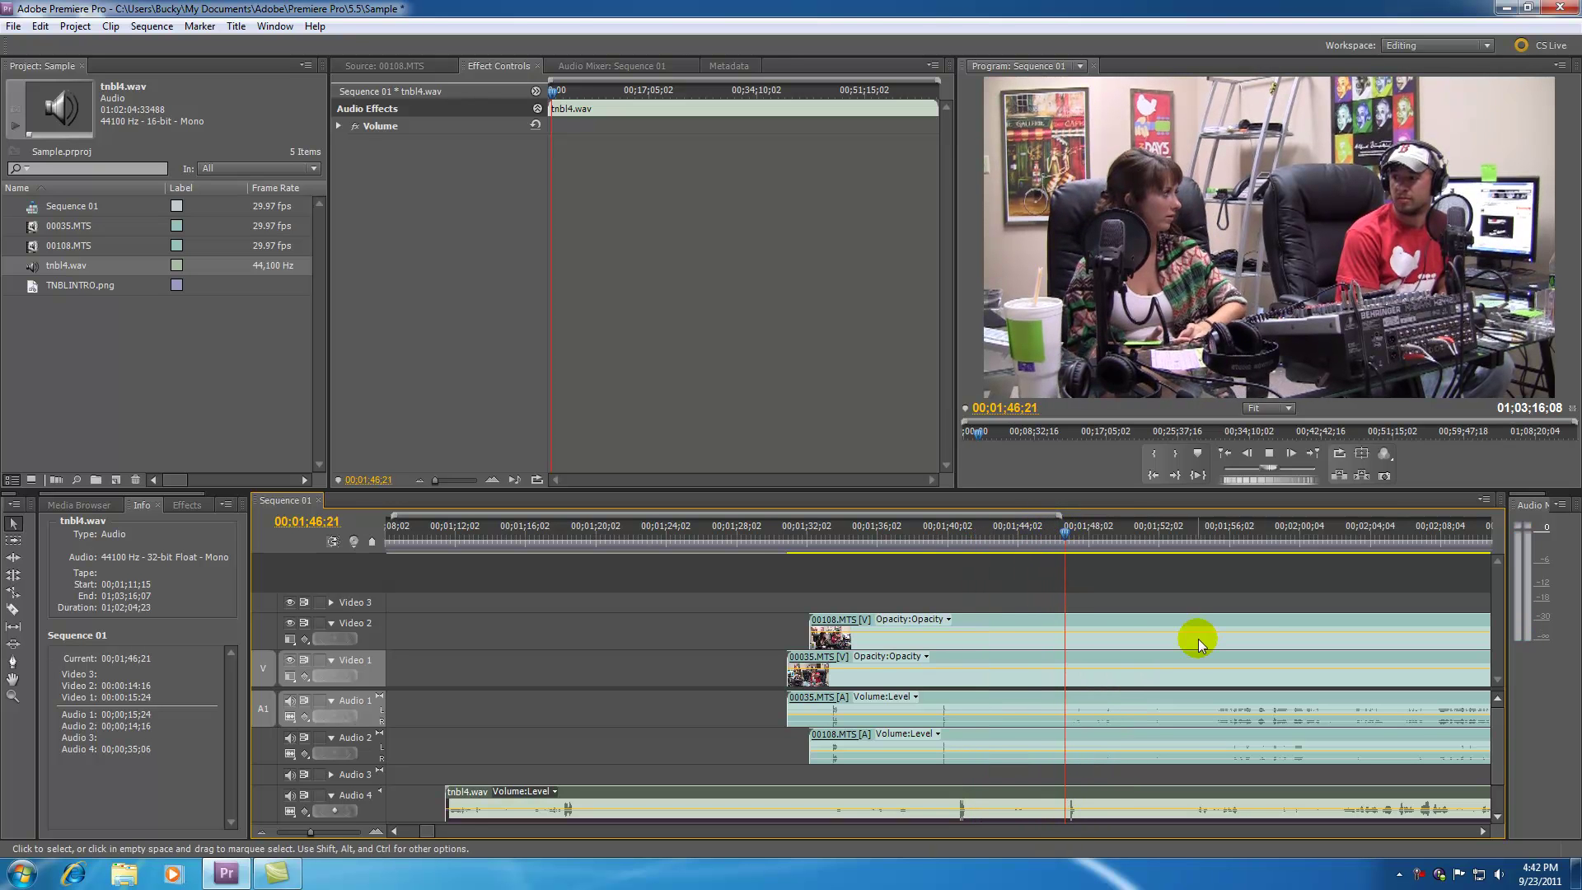
pyautogui.press('space')
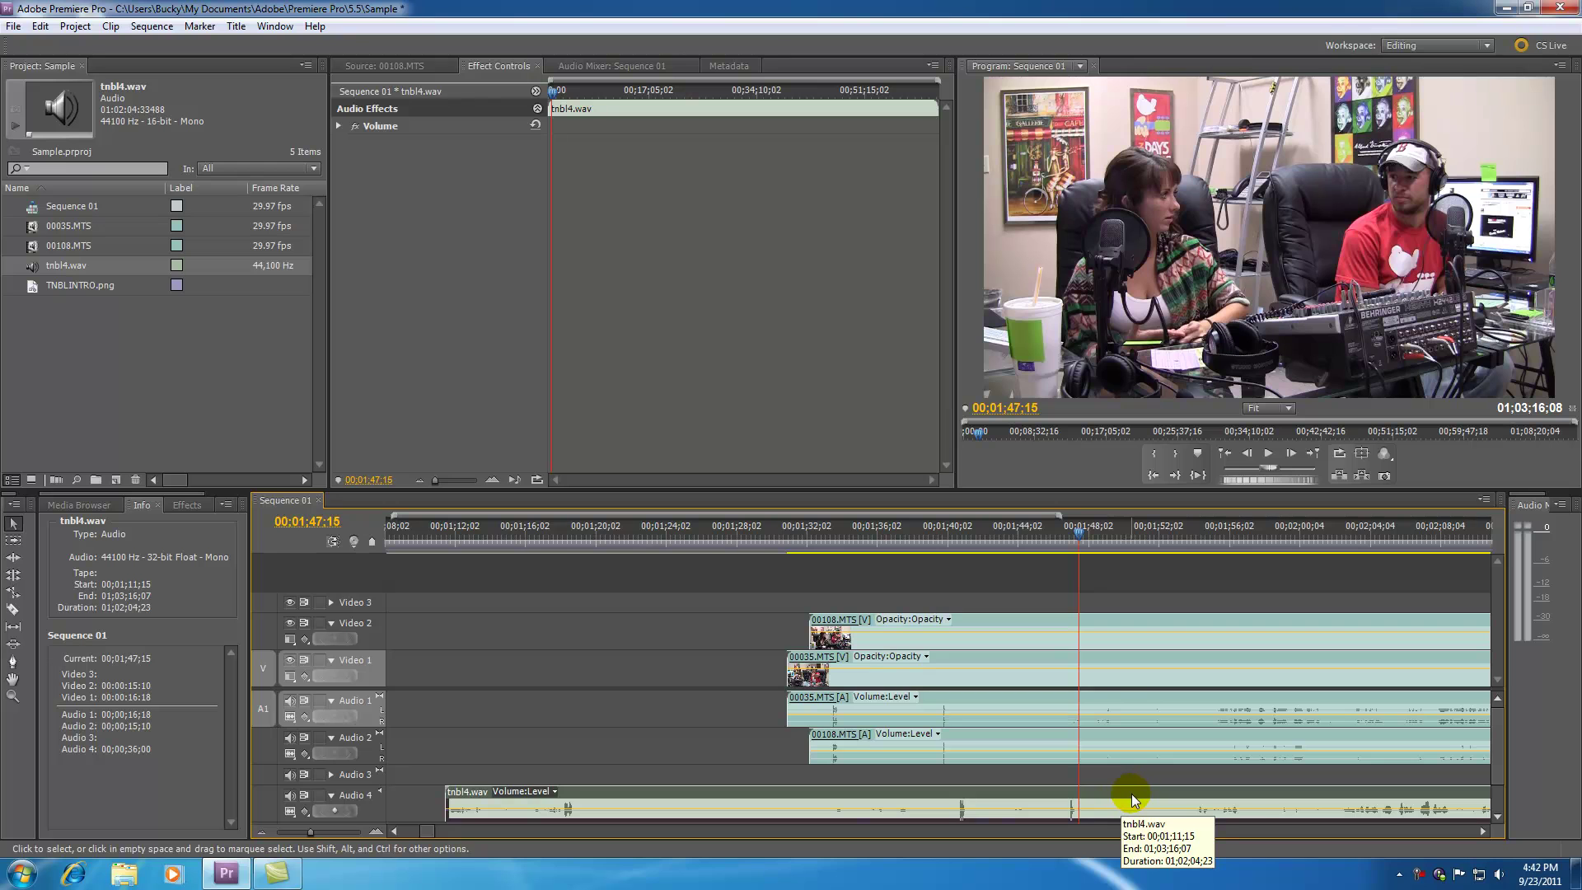
pyautogui.moveTo(1137, 794); pyautogui.dragTo(1045, 798)
pyautogui.moveTo(309, 832); pyautogui.dragTo(304, 832)
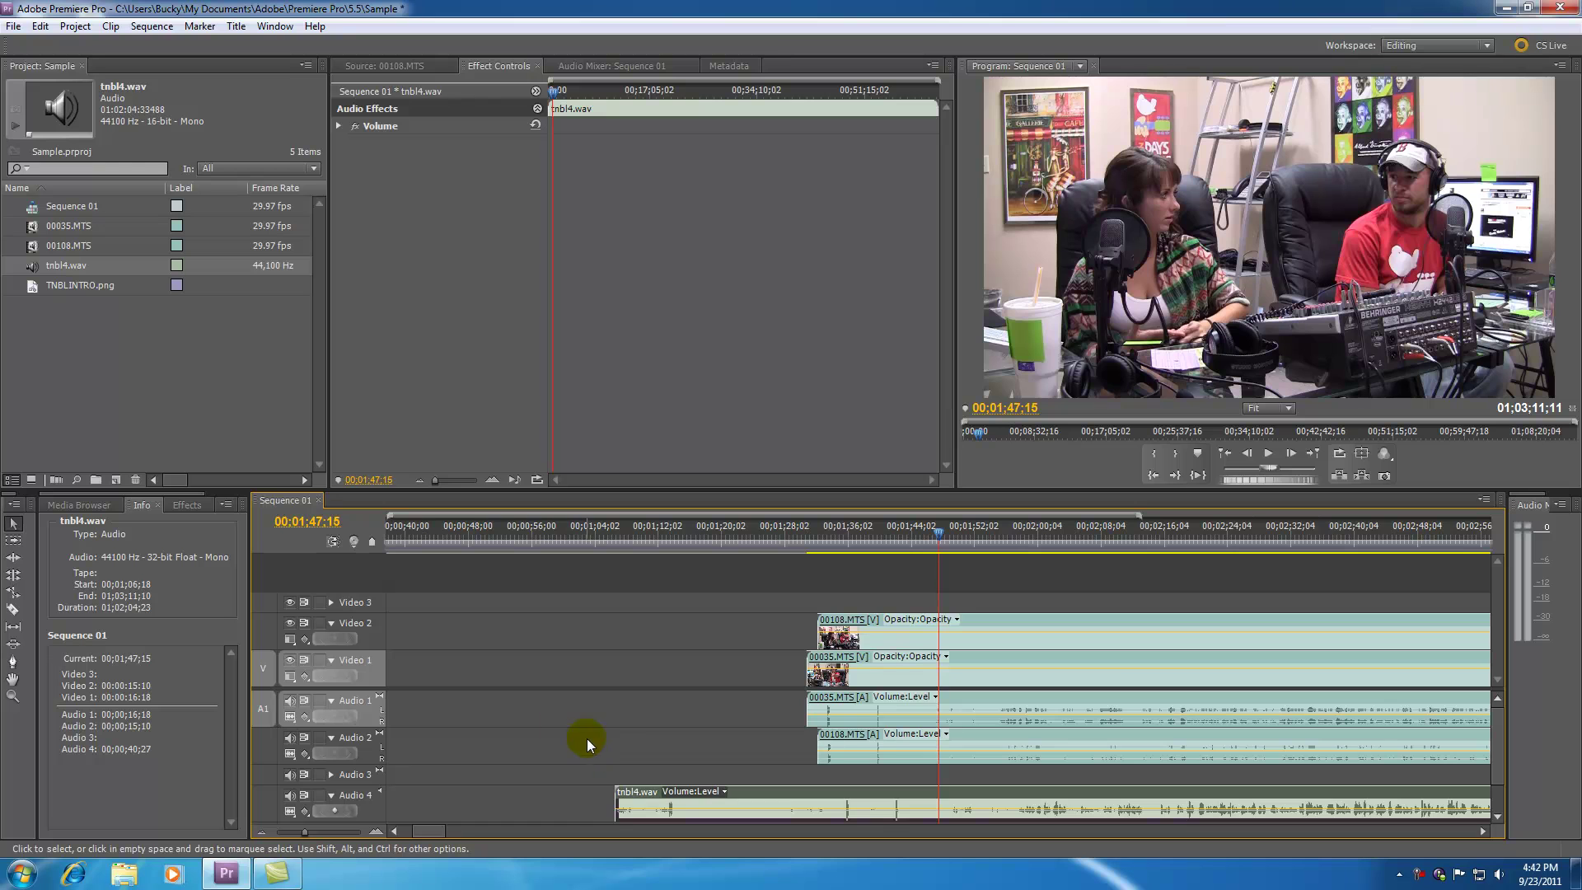
pyautogui.moveTo(921, 796)
pyautogui.mouseDown()
pyautogui.moveTo(812, 798)
pyautogui.moveTo(923, 790)
pyautogui.moveTo(907, 792)
pyautogui.mouseUp()
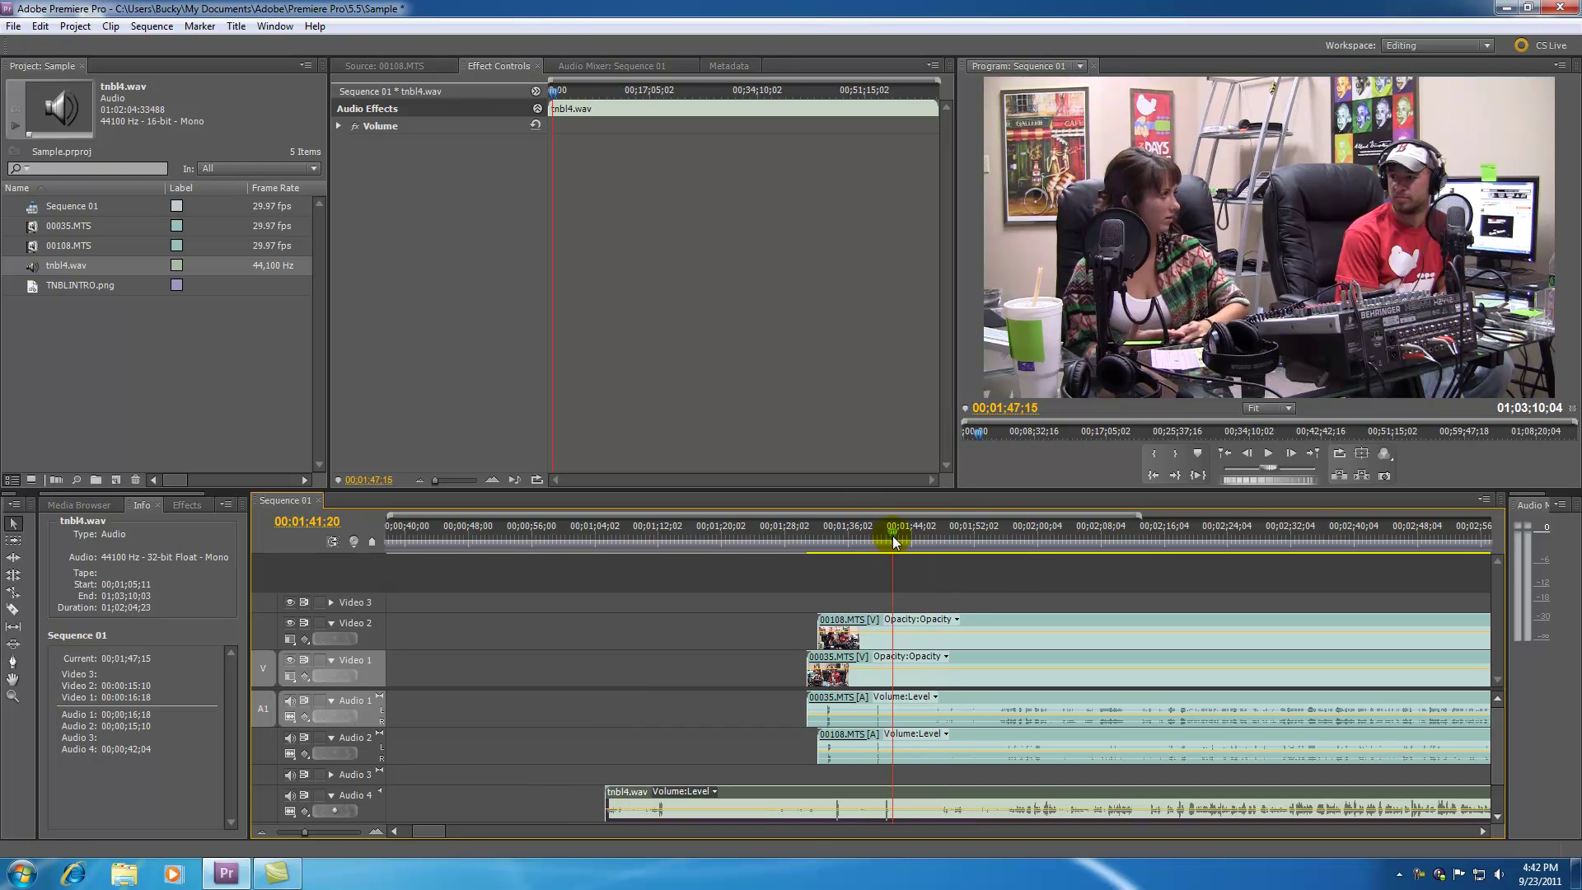
# Step: Check playback near the clap, shift tnbl4.wav to start at 00;01;04;28, and set the playhead to 00;01;39;17
pyautogui.click(883, 540)
pyautogui.press('space')
pyautogui.press('space')
pyautogui.moveTo(881, 793); pyautogui.dragTo(878, 792)
pyautogui.click(883, 536)
pyautogui.click(874, 541)
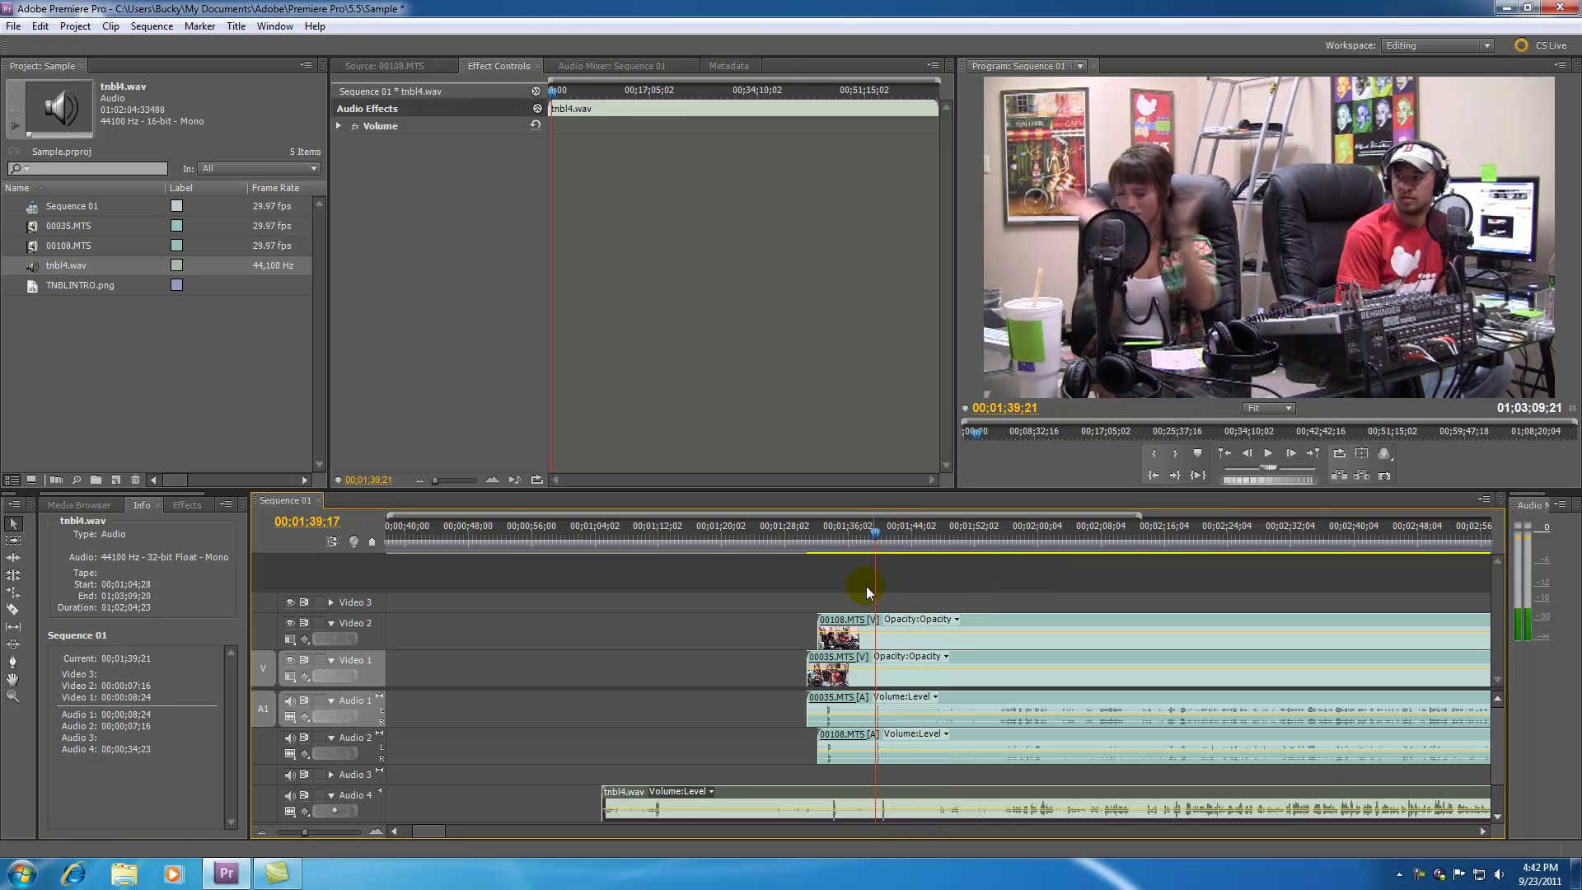
# Step: Nudge tnbl4.wav frame by frame to start at 00;01;04;08, aligning its clap with the spike on Audio 1
pyautogui.click(318, 830)
pyautogui.moveTo(320, 832); pyautogui.dragTo(350, 834)
pyautogui.click(1085, 789)
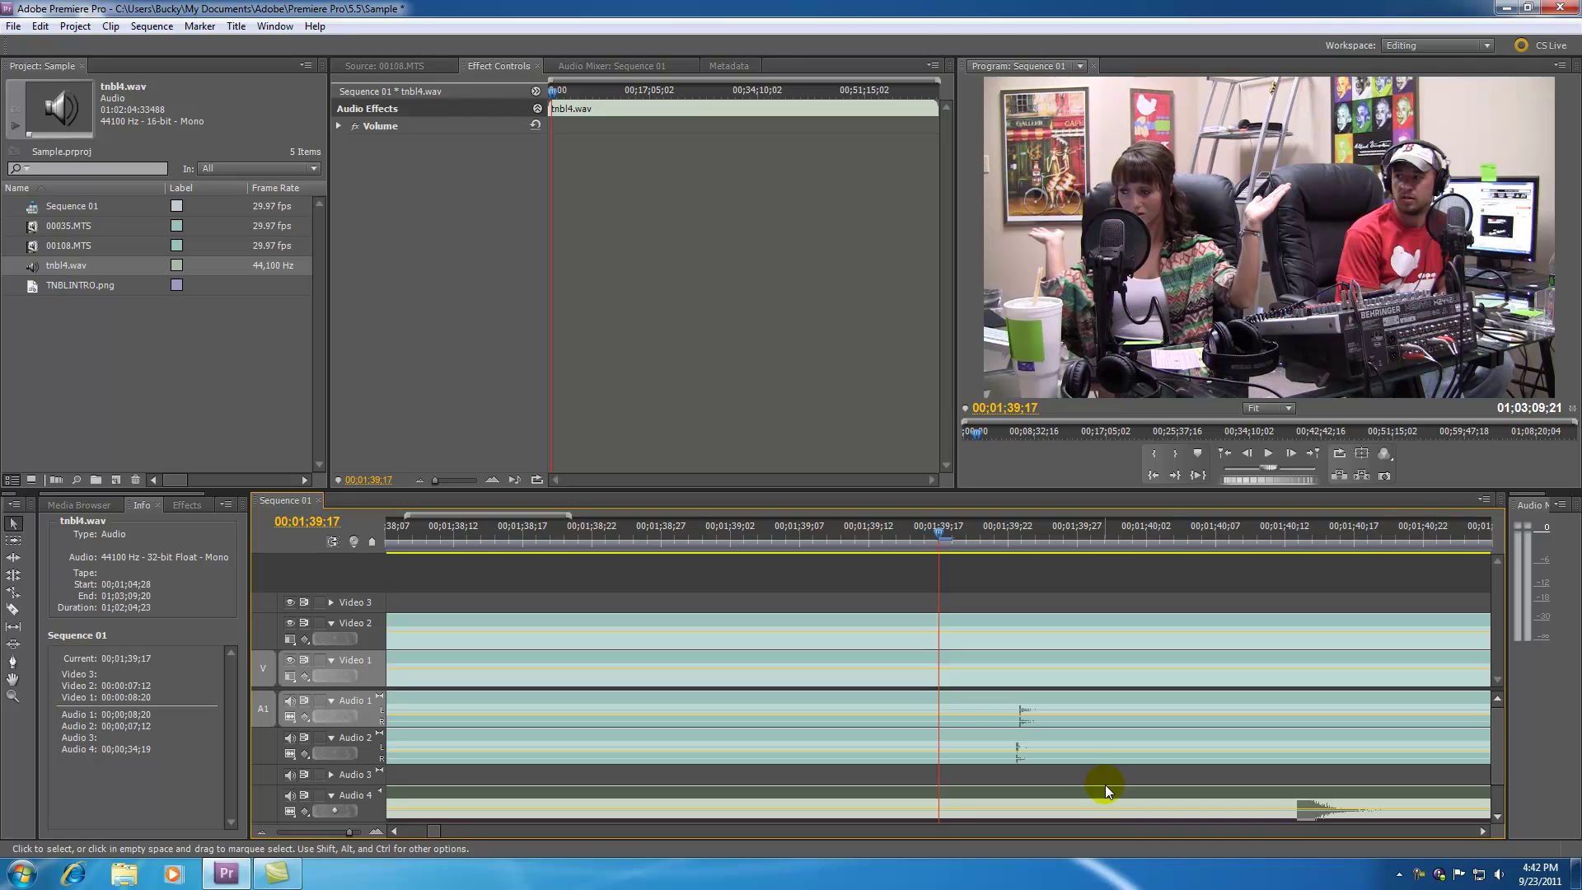
pyautogui.hotkey('alt', 'Left')
pyautogui.hotkey('alt', 'Left')
pyautogui.hotkey('alt', 'Left')
pyautogui.hotkey('alt', 'Left')
pyautogui.hotkey('alt', 'Left')
pyautogui.hotkey('alt', 'Left')
pyautogui.hotkey('alt', 'Left')
pyautogui.hotkey('alt', 'Left')
pyautogui.hotkey('alt', 'Left')
pyautogui.hotkey('alt', 'Left')
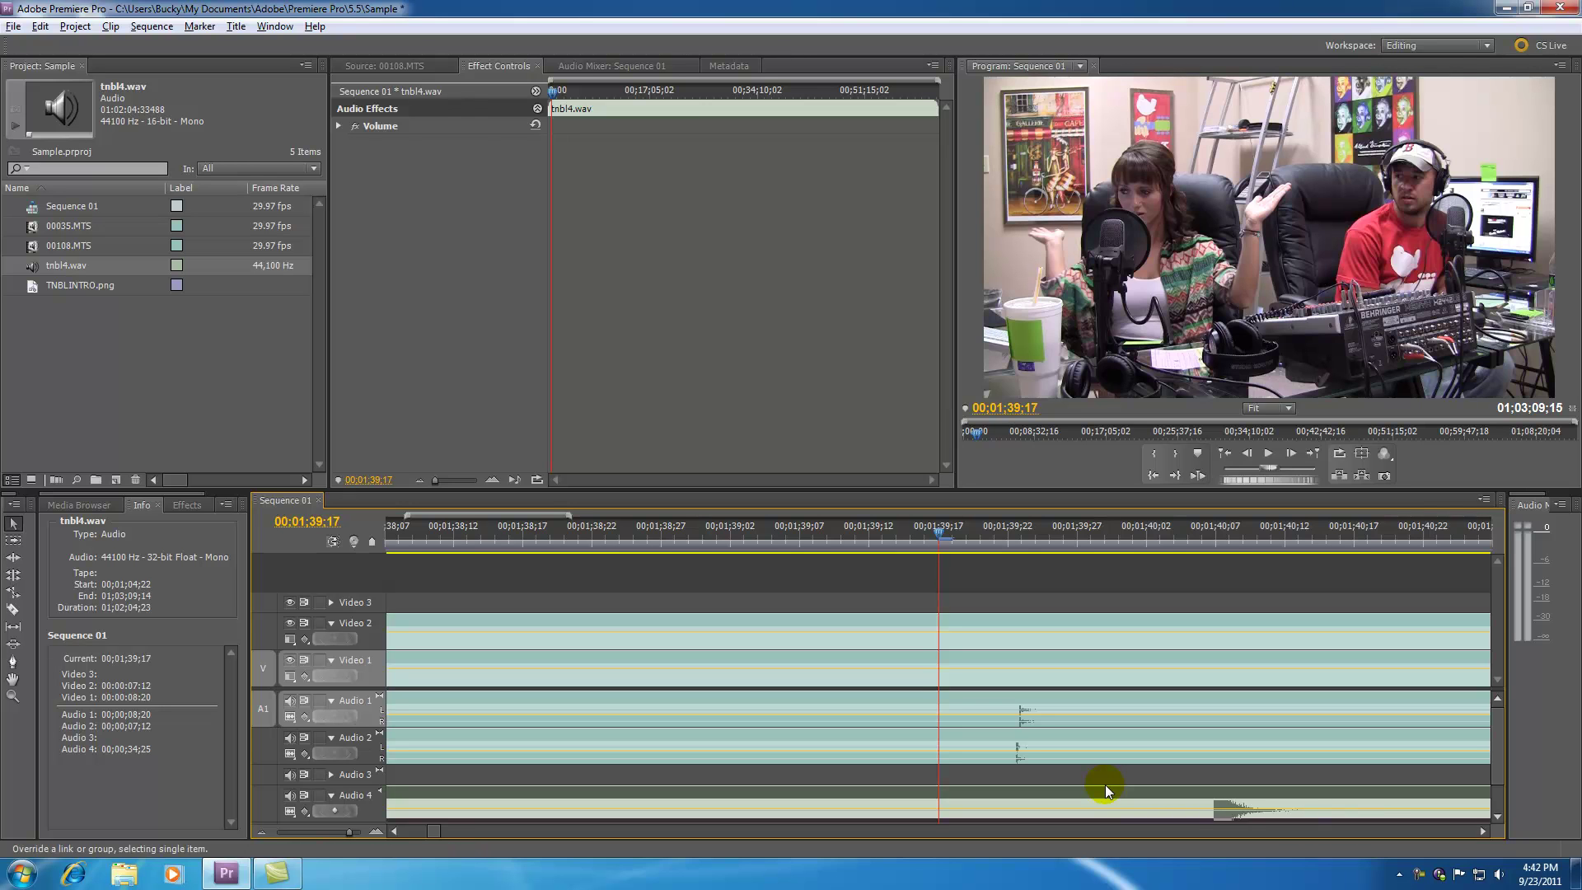
pyautogui.hotkey('alt', 'Left')
pyautogui.hotkey('alt', 'Left')
pyautogui.hotkey('alt', 'Left')
pyautogui.hotkey('alt', 'Left')
pyautogui.hotkey('alt', 'Left')
pyautogui.hotkey('alt', 'Left')
pyautogui.hotkey('alt', 'Left')
pyautogui.hotkey('alt', 'Left')
pyautogui.hotkey('alt', 'Left')
pyautogui.hotkey('alt', 'Left')
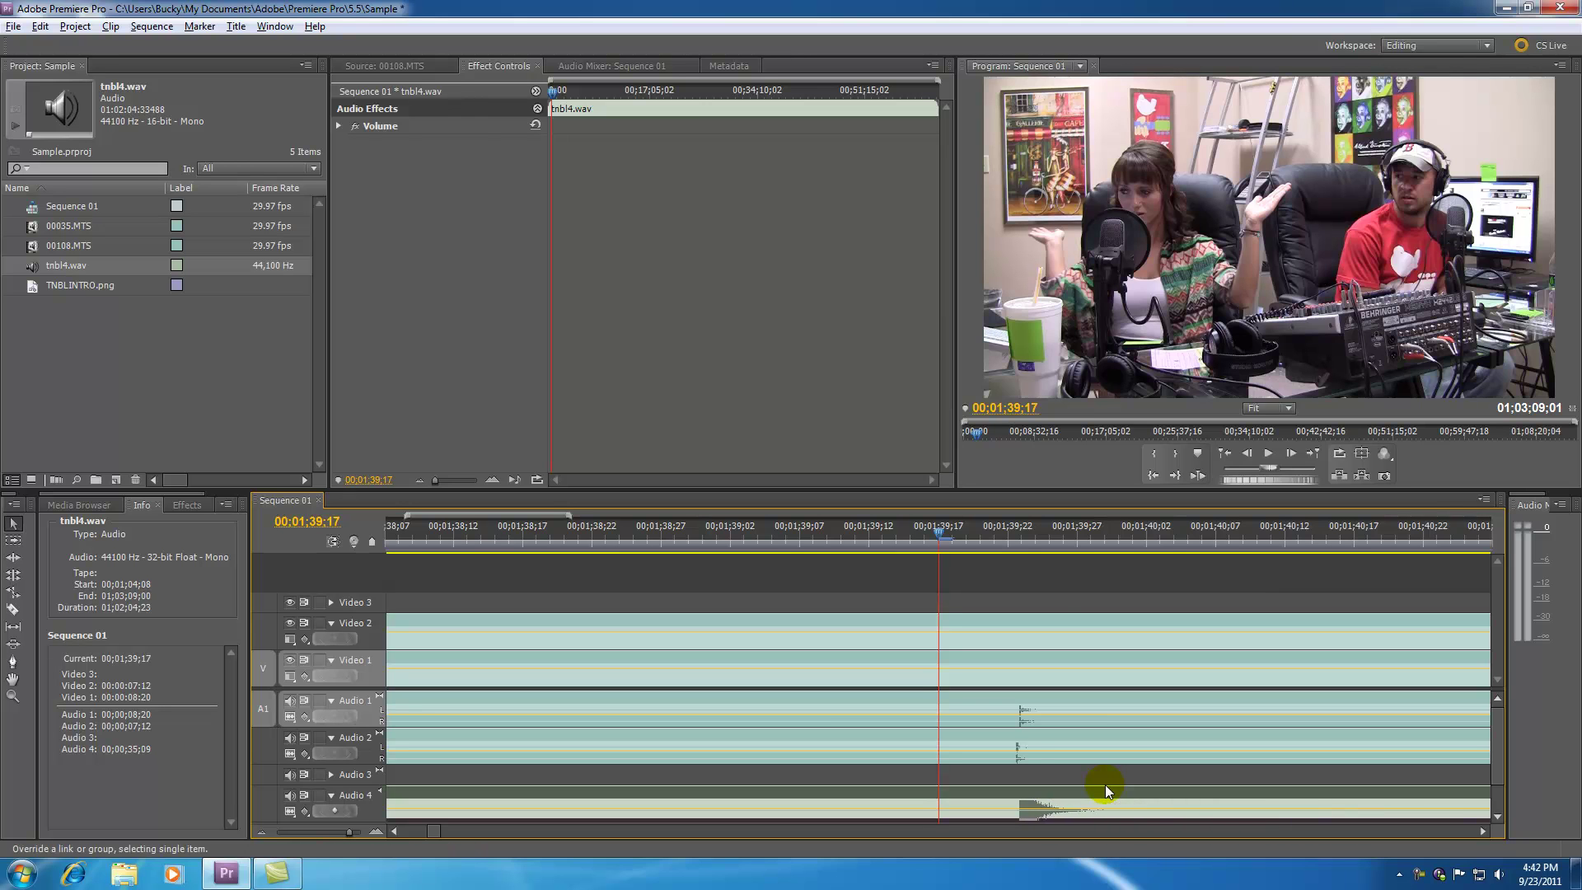
# Step: Examine how the clap waveforms on Audio 1, Audio 2 and Audio 4 line up around 00;01;39;22
pyautogui.click(1020, 536)
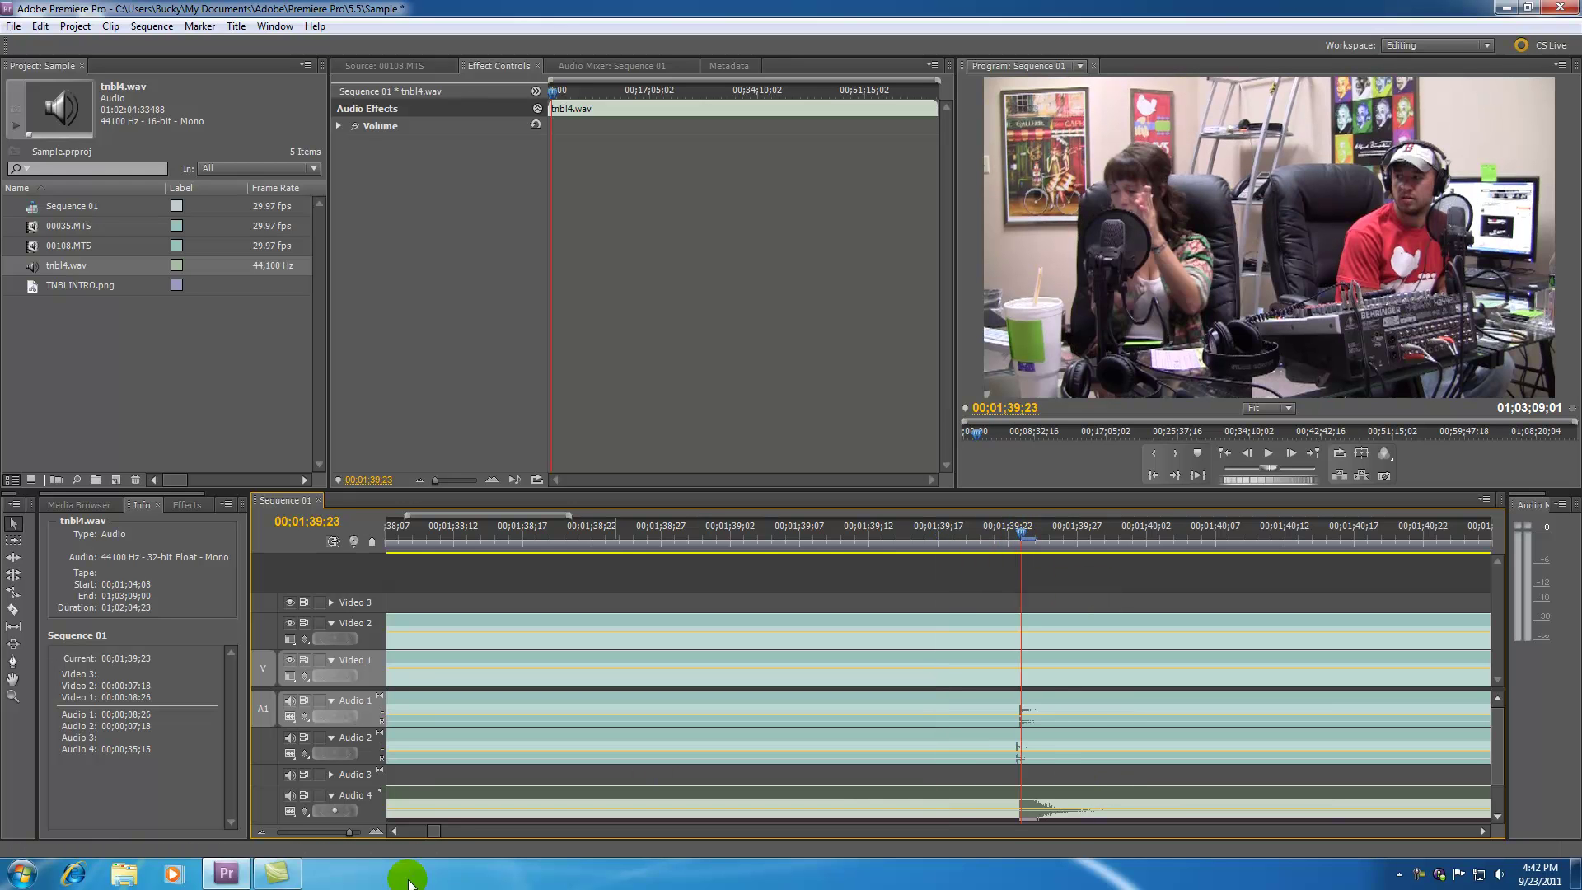
pyautogui.moveTo(349, 830); pyautogui.dragTo(359, 830)
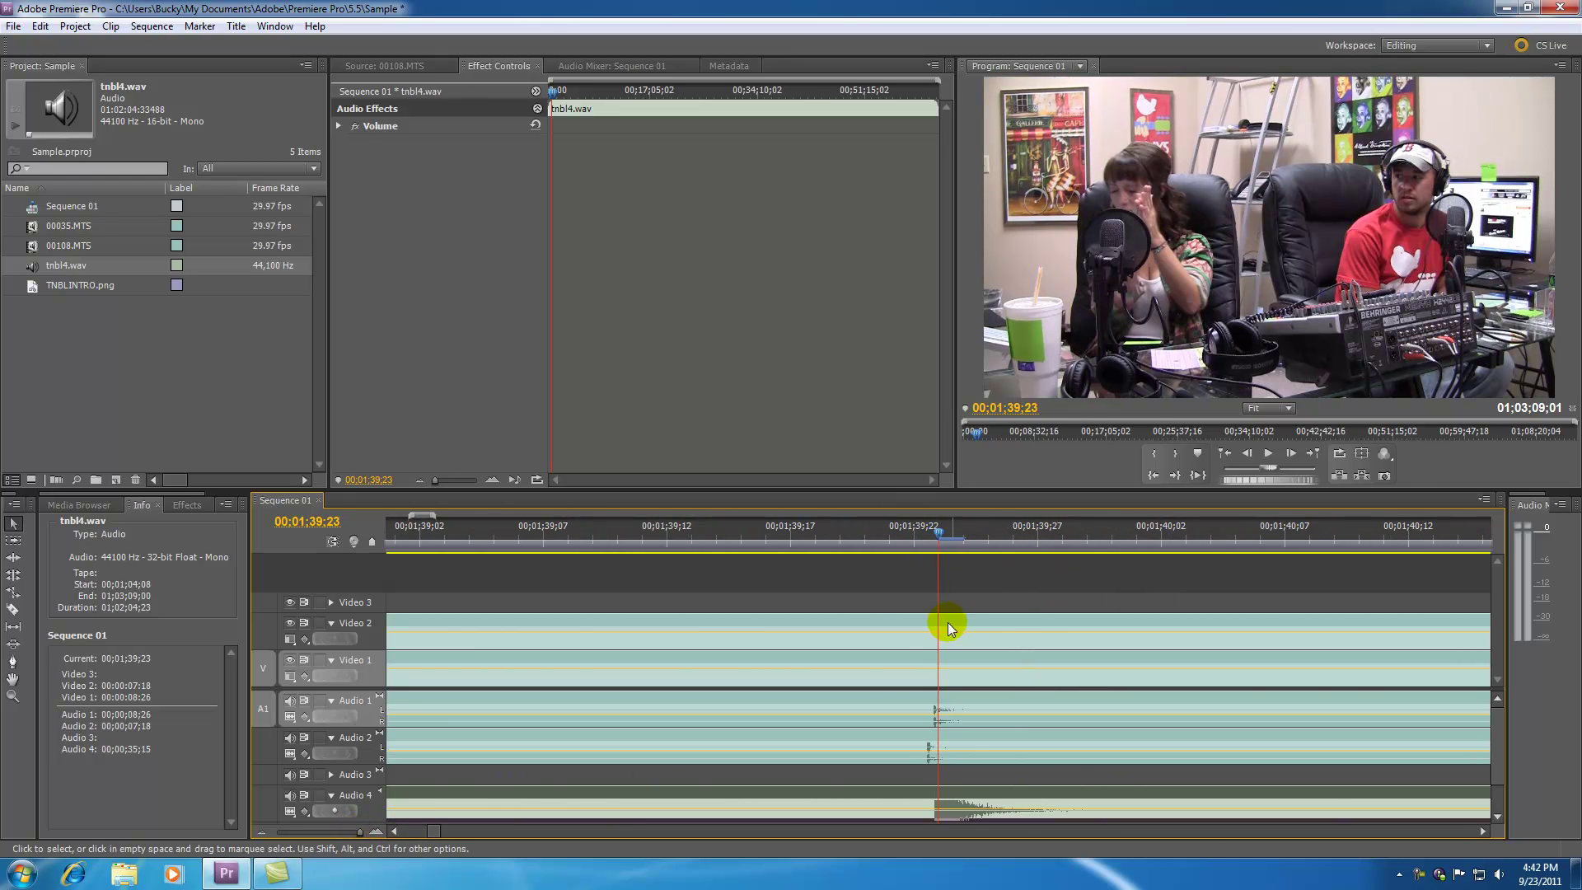
pyautogui.moveTo(942, 531); pyautogui.dragTo(897, 539)
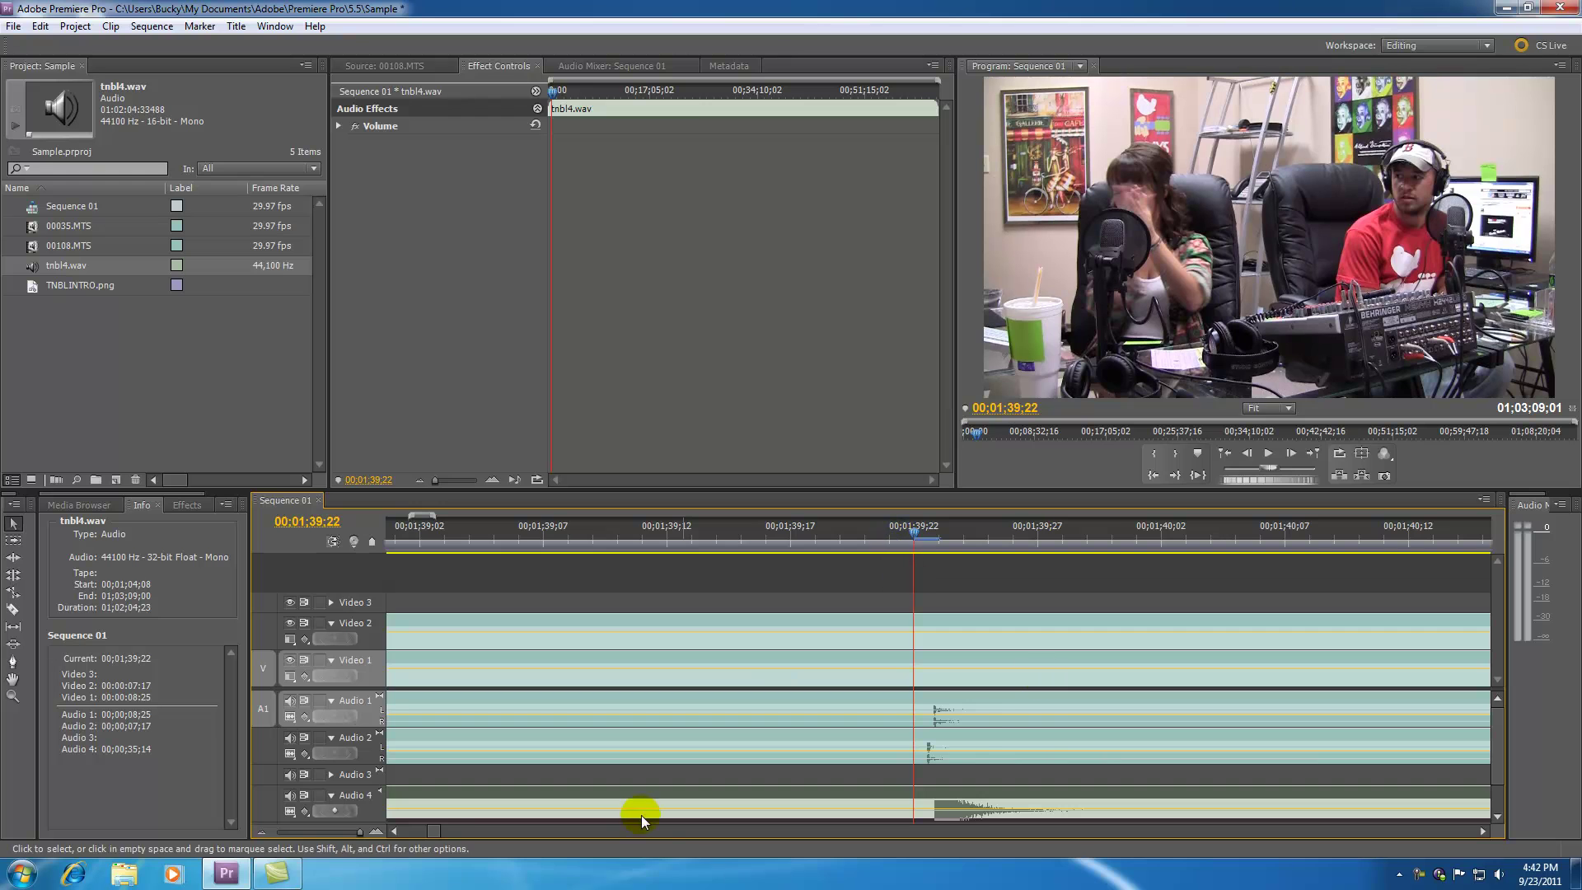
pyautogui.click(351, 830)
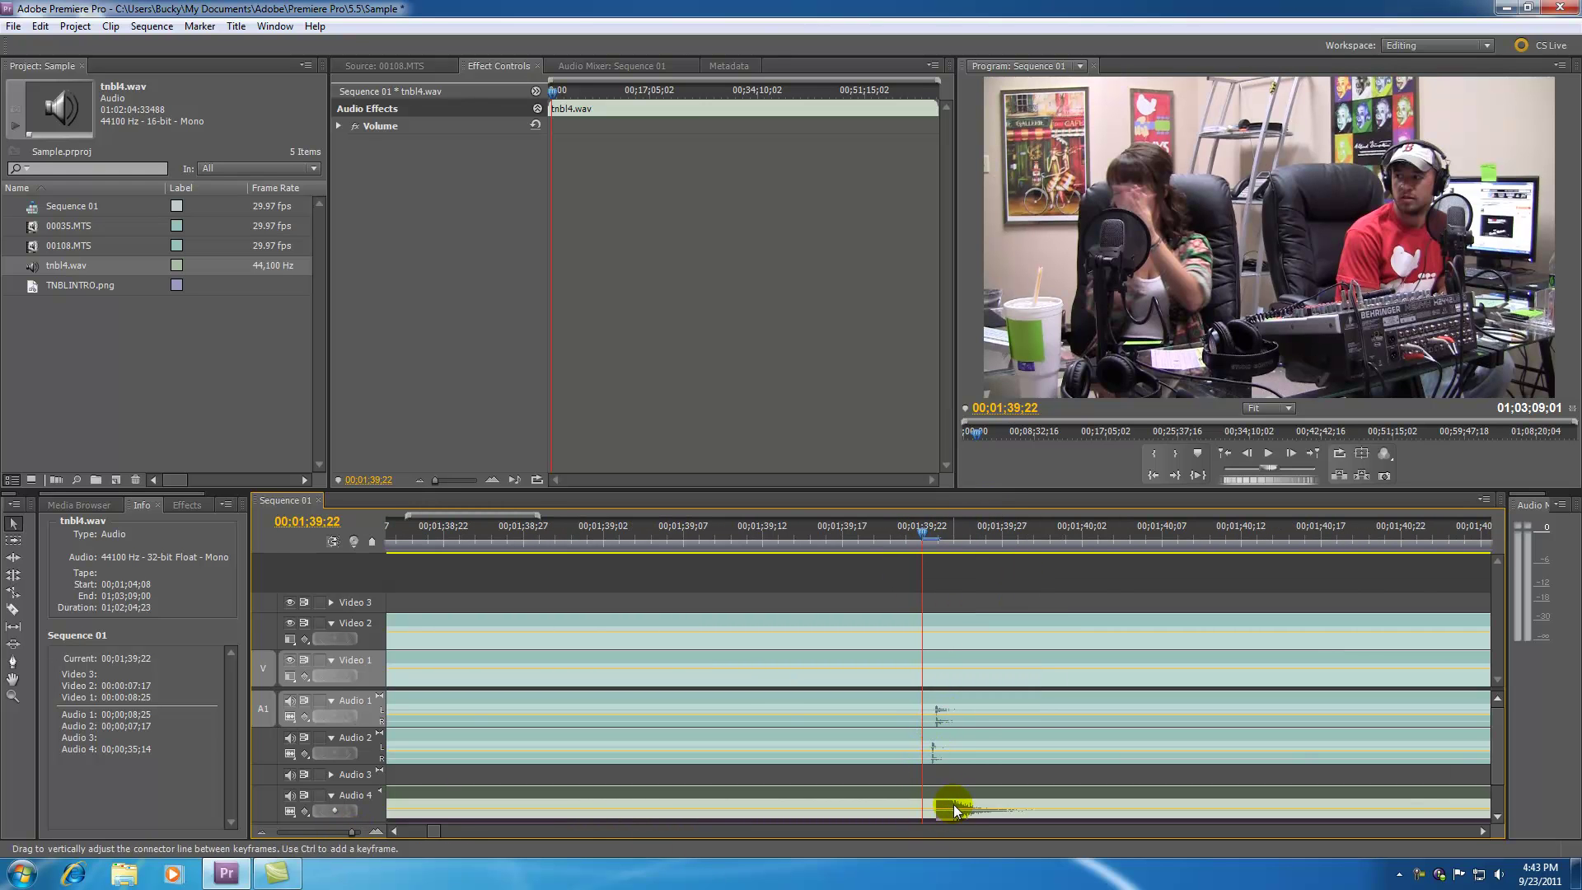
pyautogui.click(354, 828)
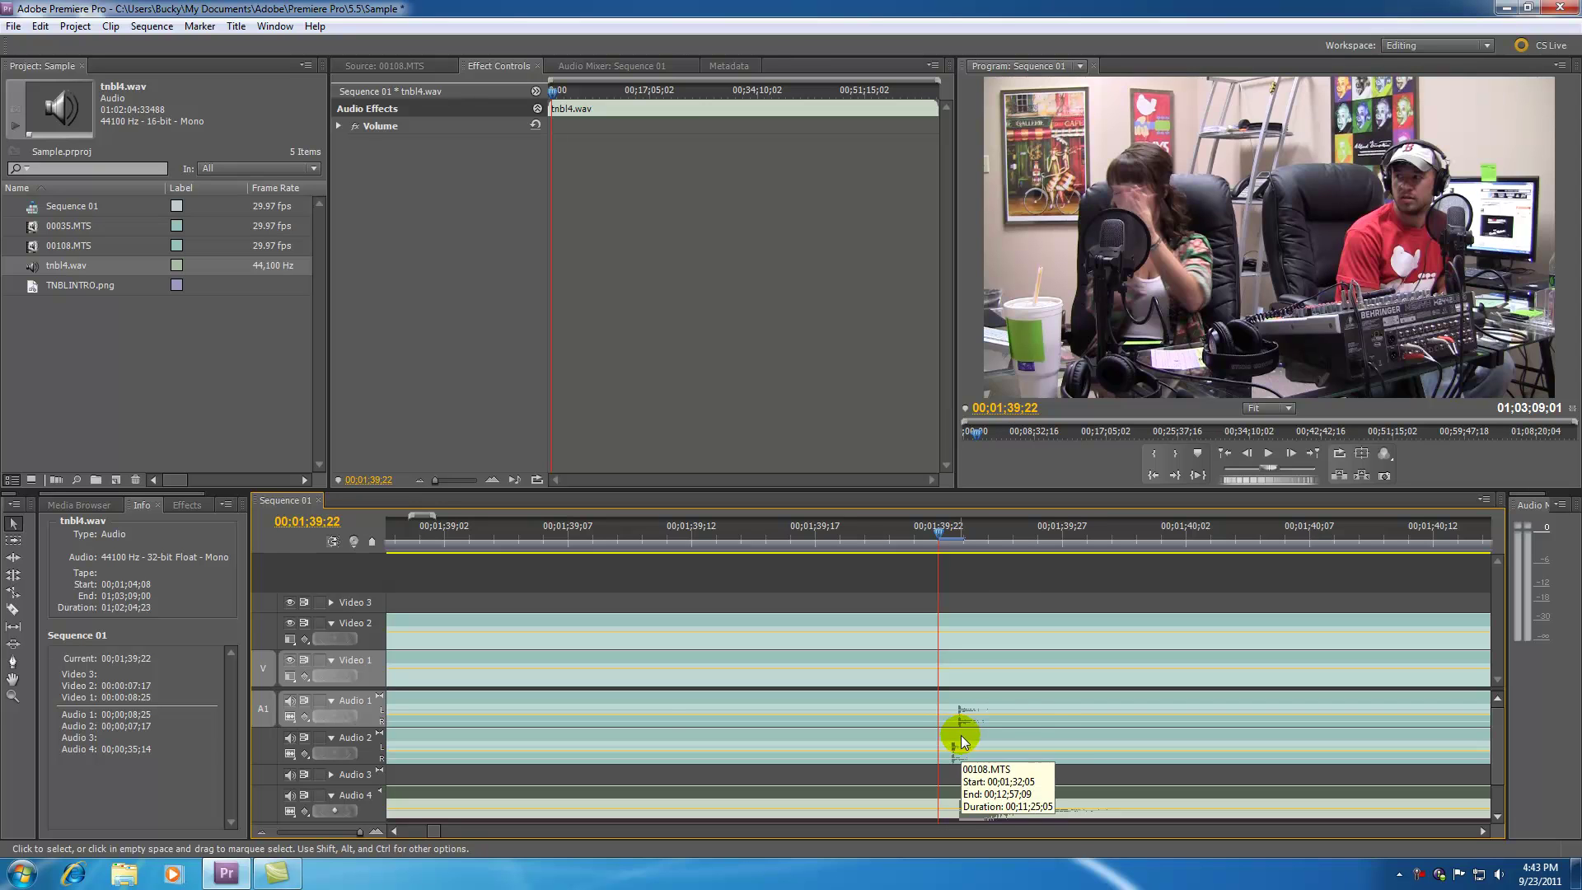
pyautogui.moveTo(353, 834); pyautogui.dragTo(304, 832)
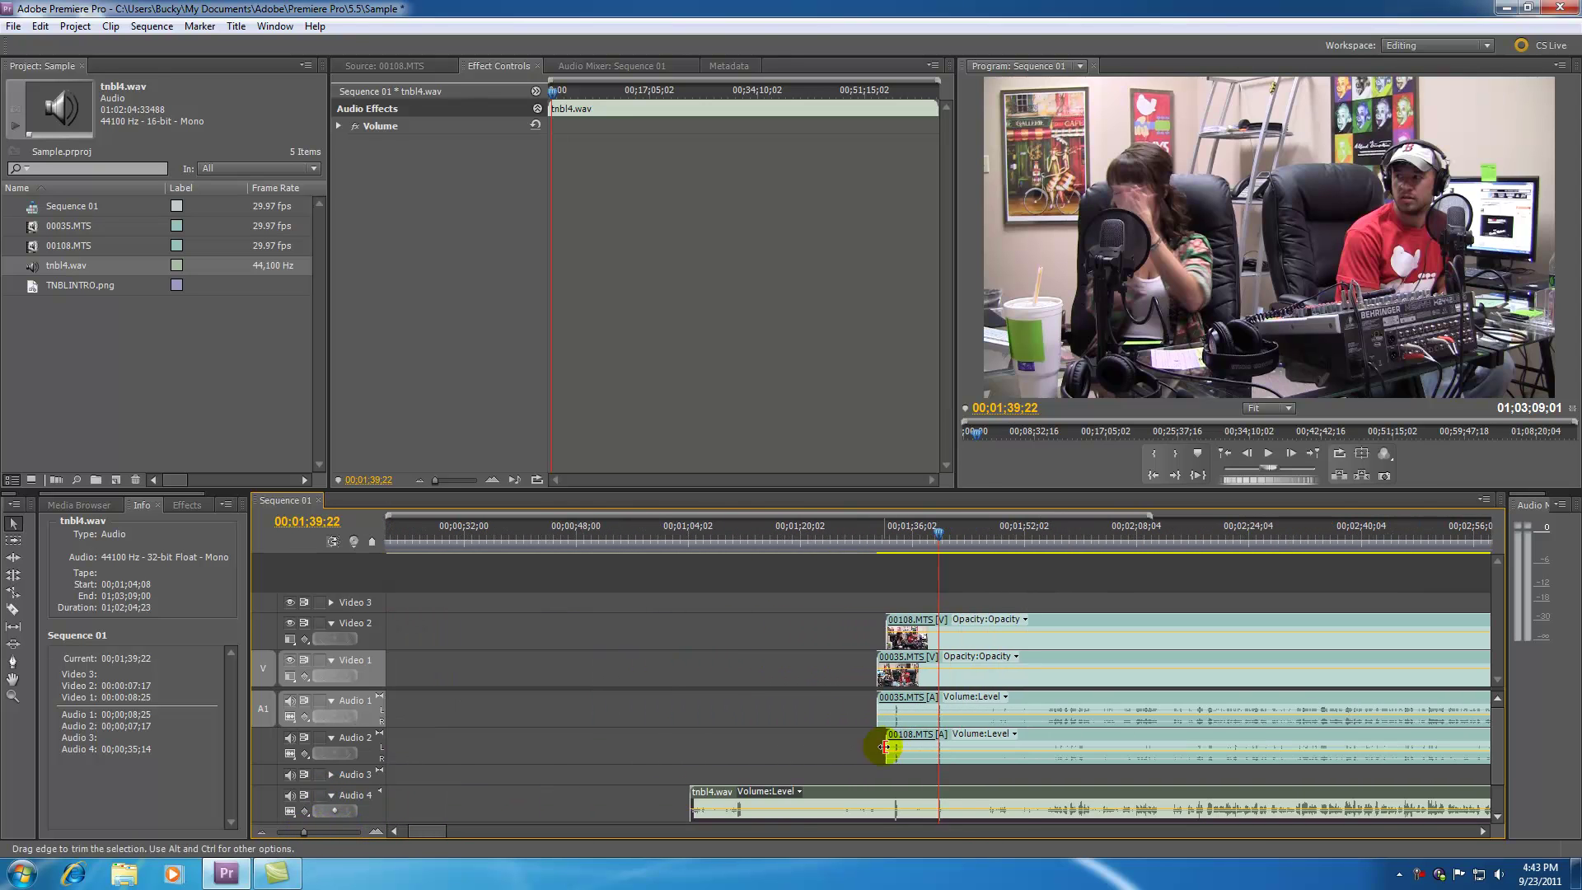
# Step: Play the sequence from 00;01;57;11 to check that both camera clips and tnbl4.wav stay in sync
pyautogui.click(1055, 621)
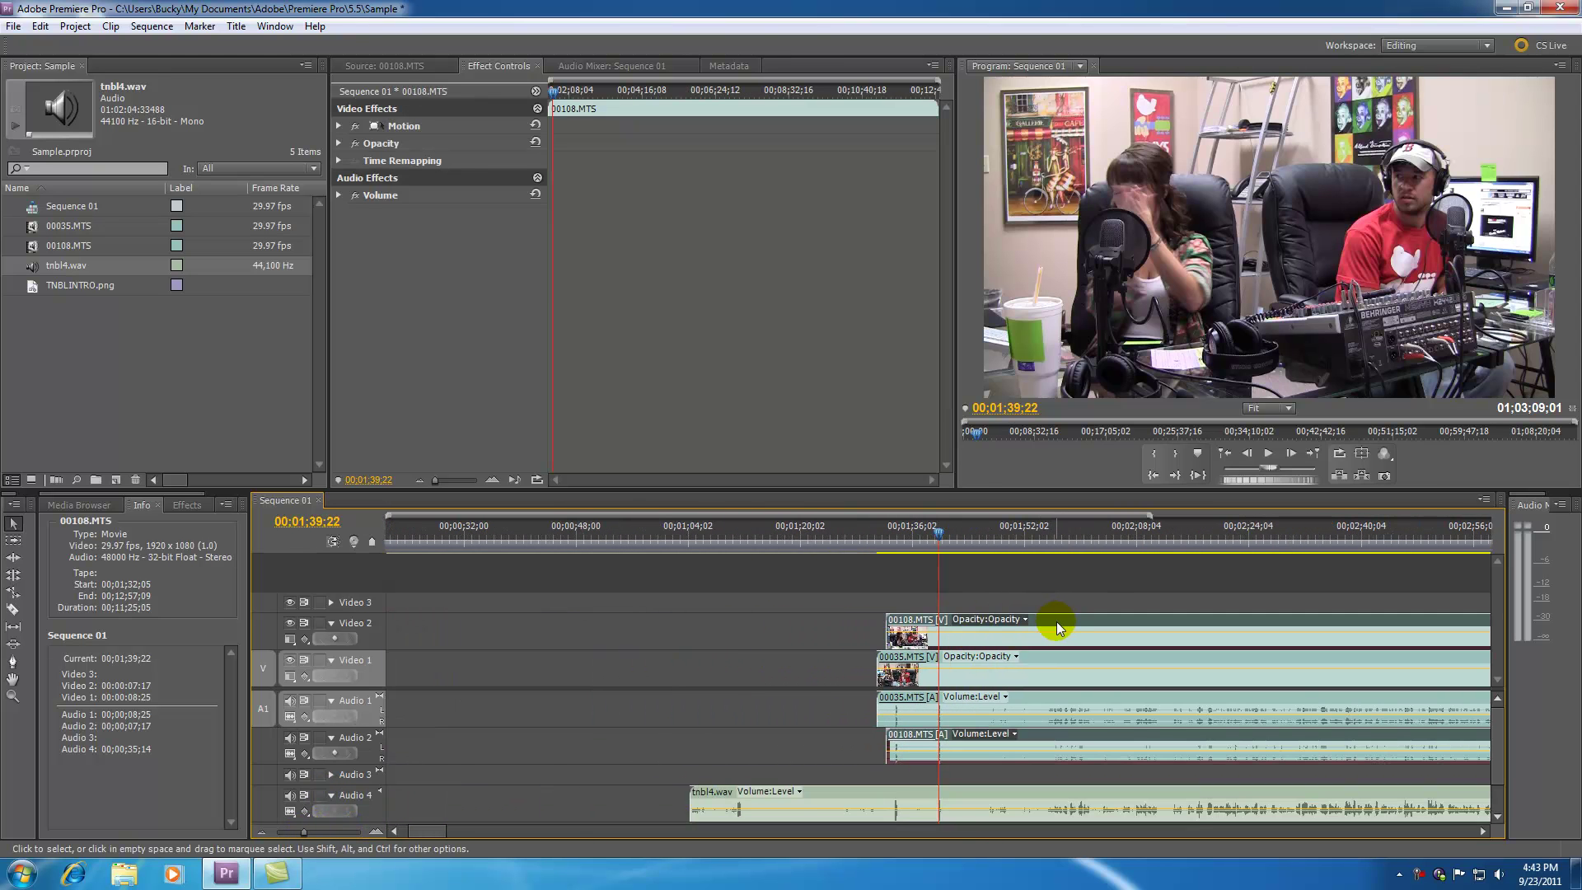
pyautogui.click(1066, 659)
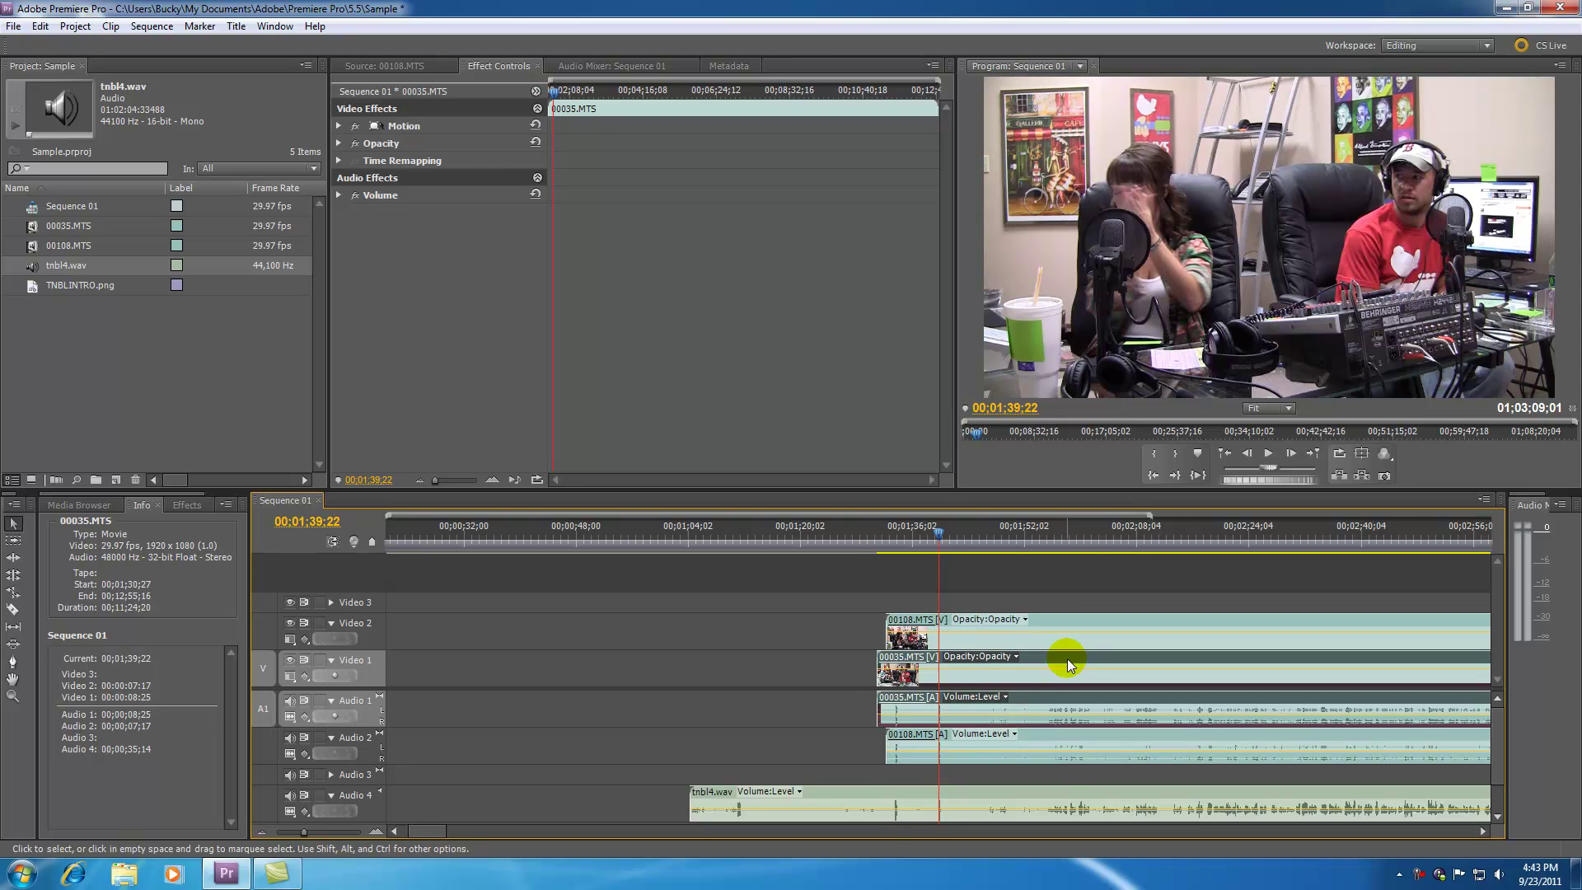
pyautogui.click(1068, 793)
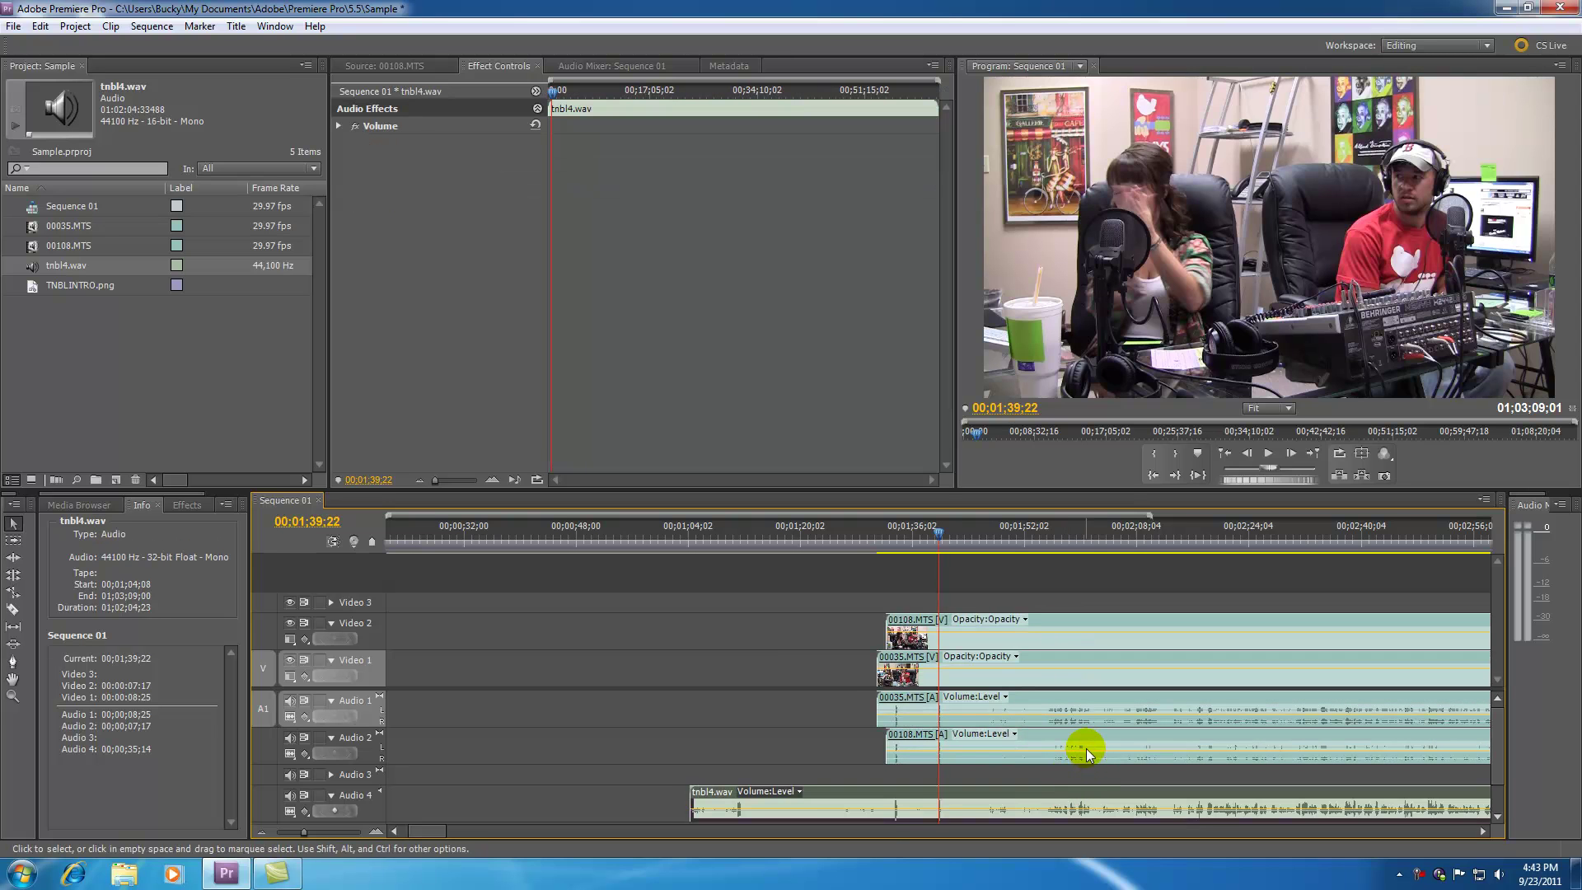
pyautogui.click(1062, 534)
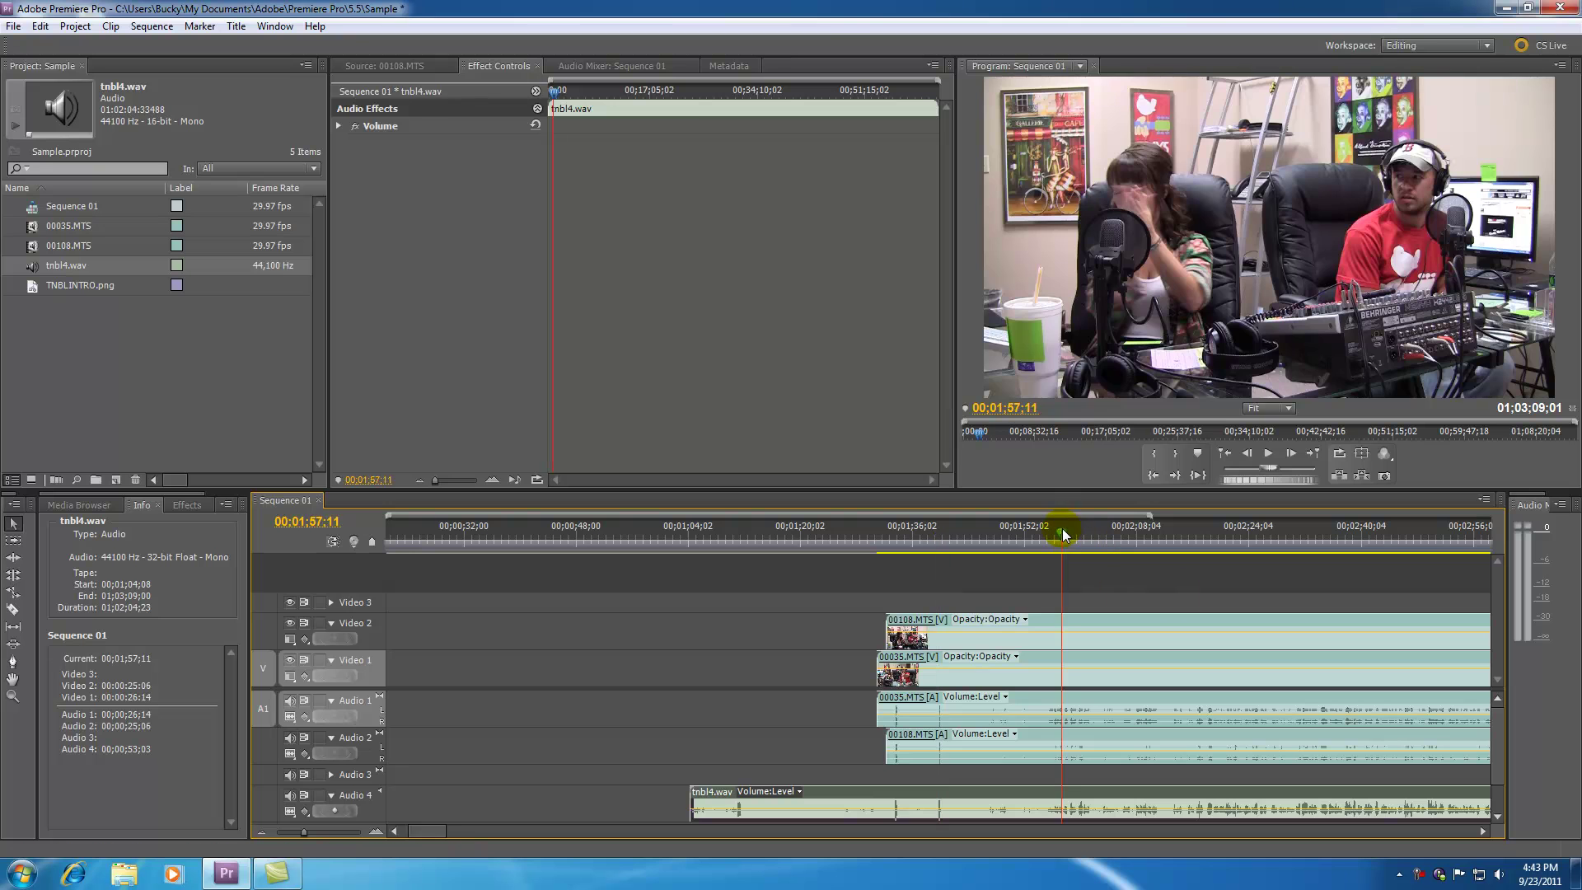
pyautogui.press('space')
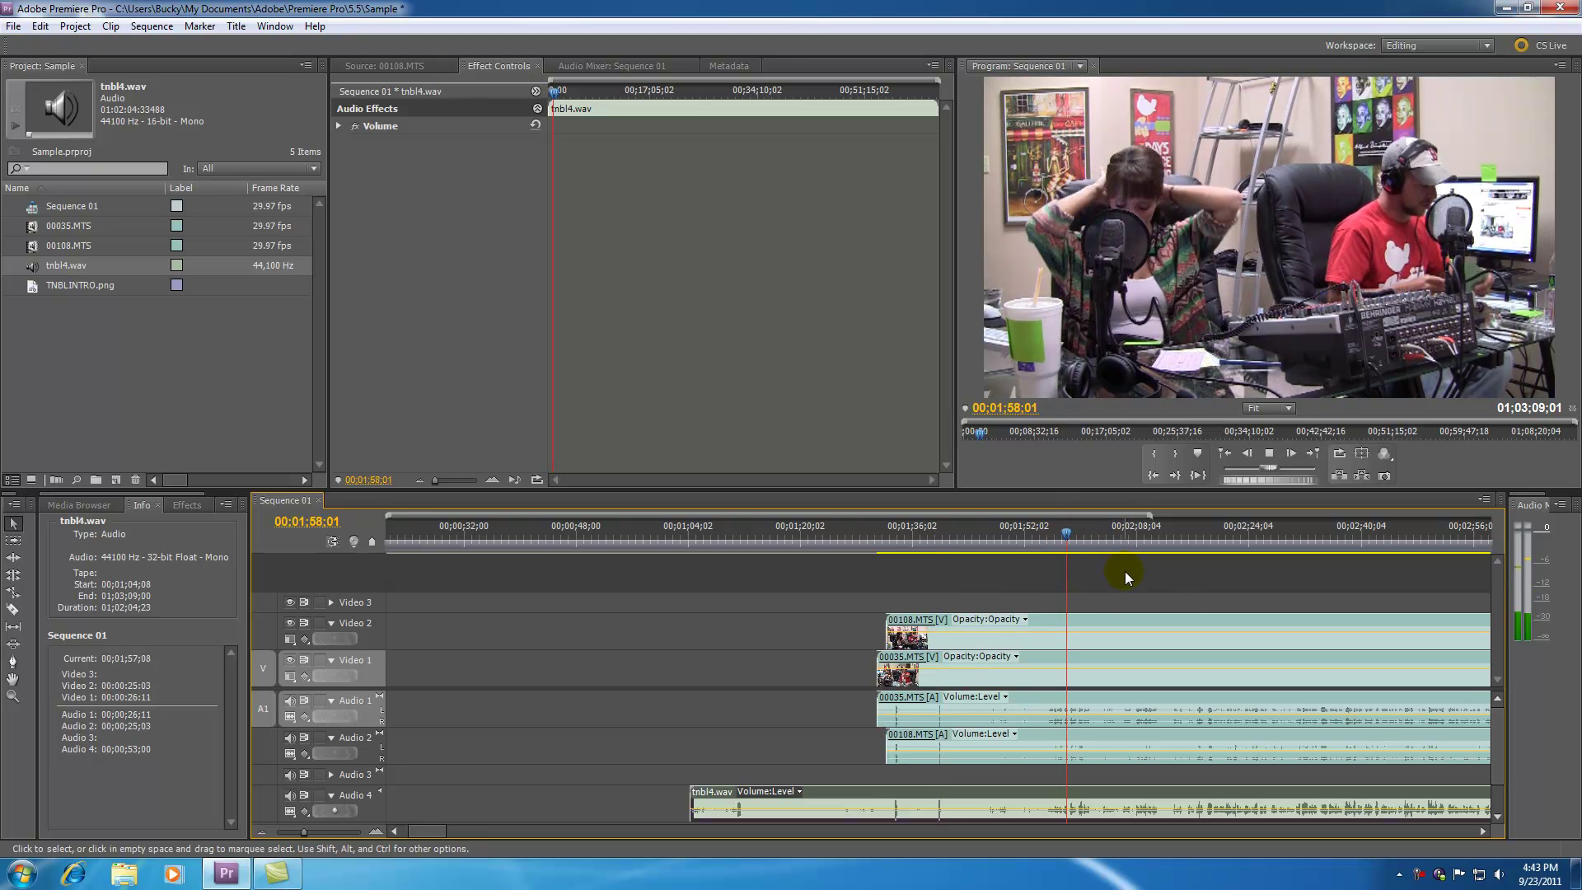
pyautogui.press('space')
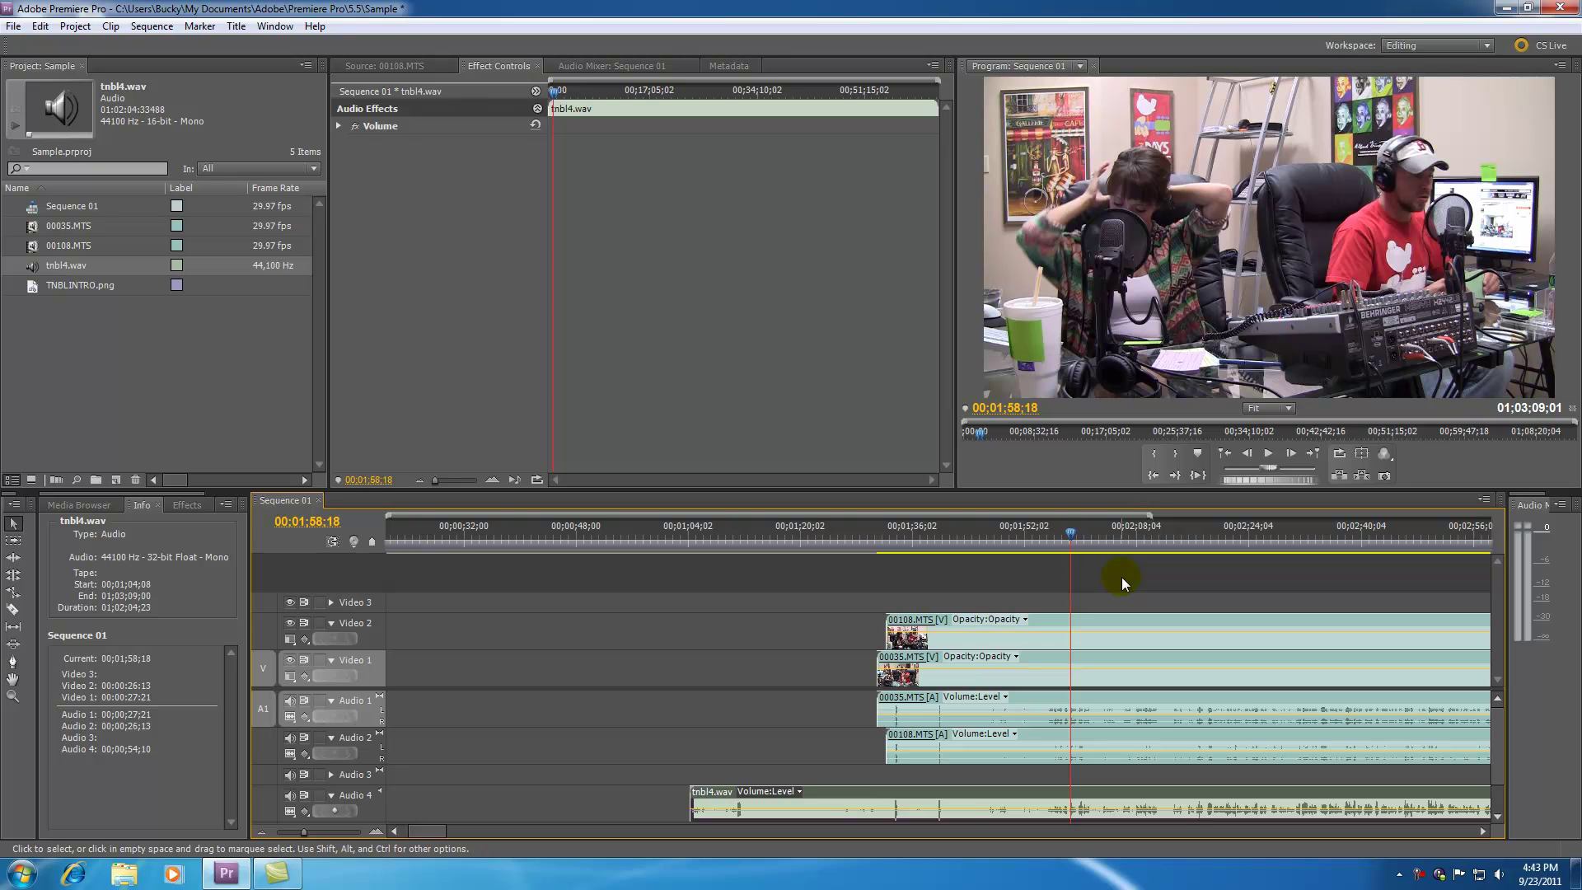
# Step: Compare the clips on Audio 1, Audio 2 and Audio 4, and inspect the Volume effect settings of 00035.MTS
pyautogui.click(1059, 704)
pyautogui.click(1047, 735)
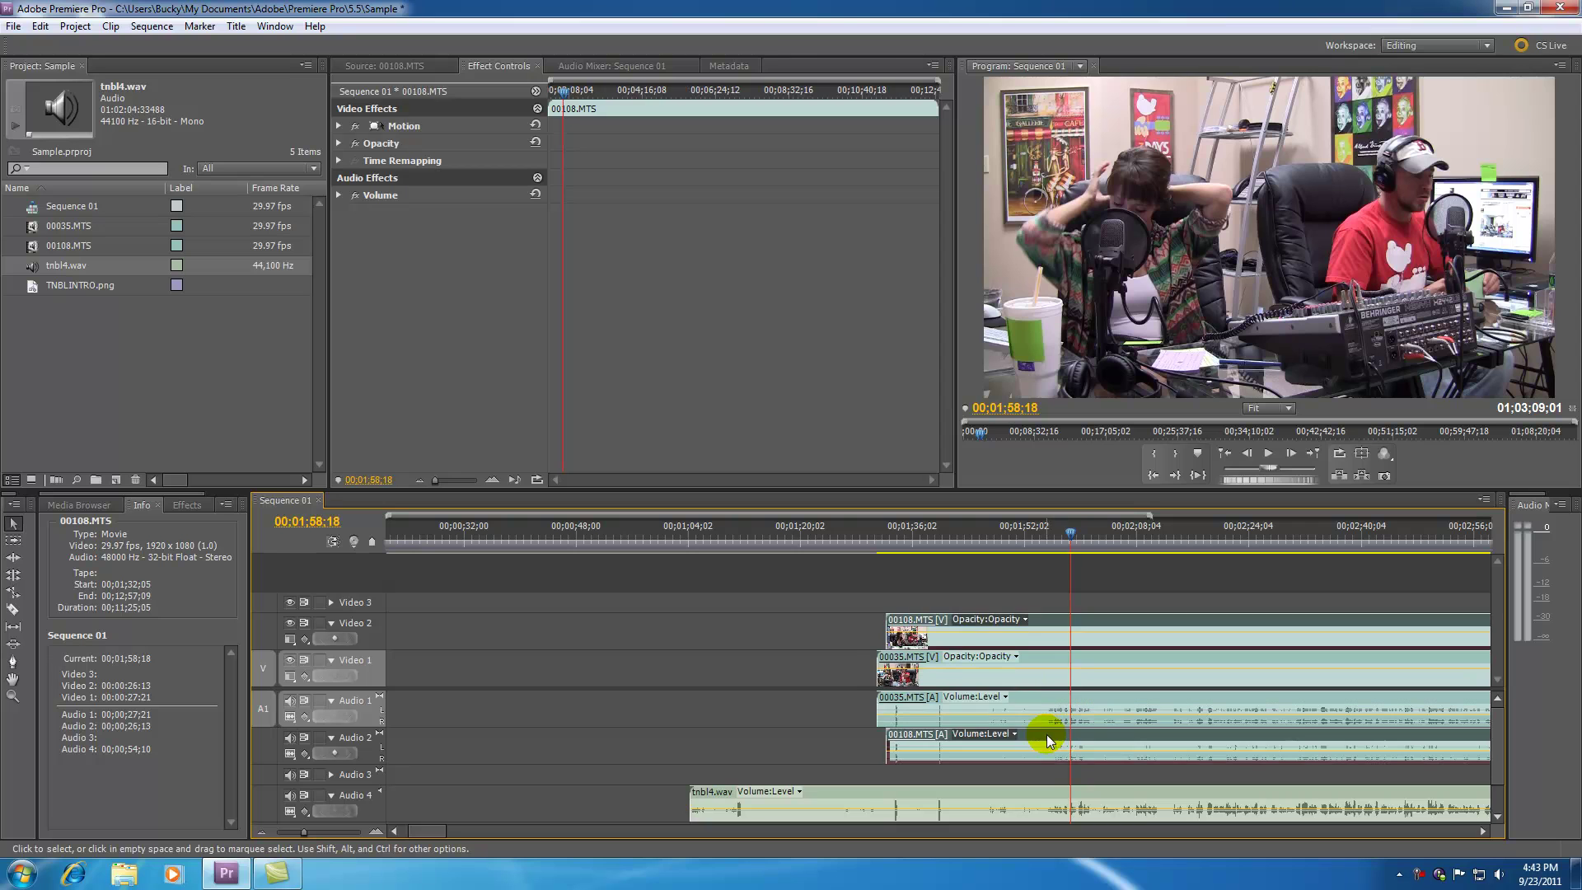
pyautogui.click(1034, 791)
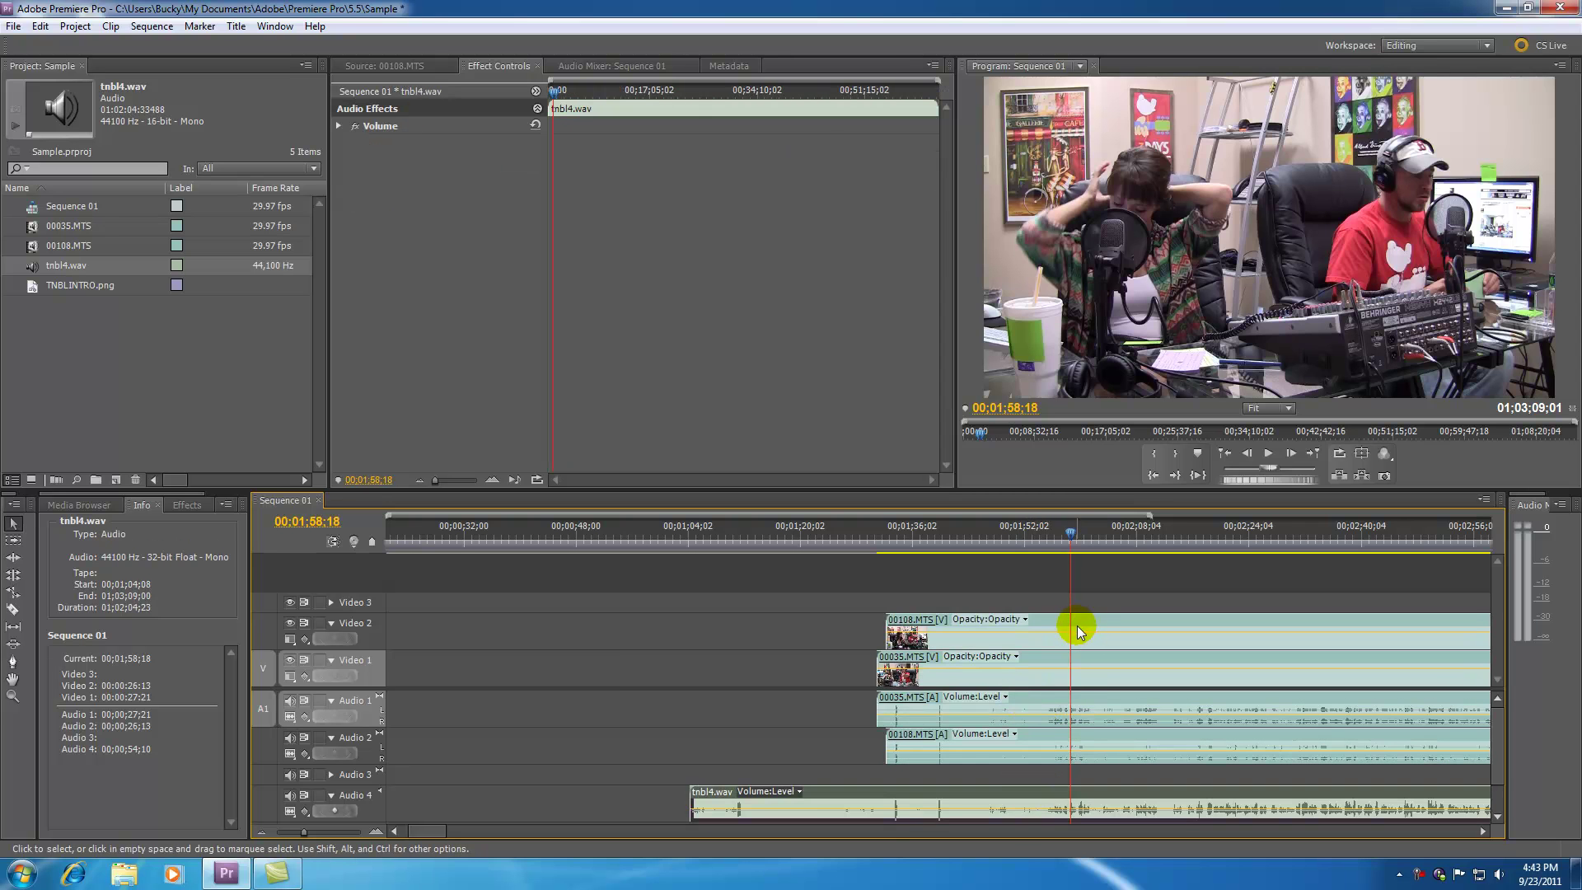
pyautogui.click(1035, 695)
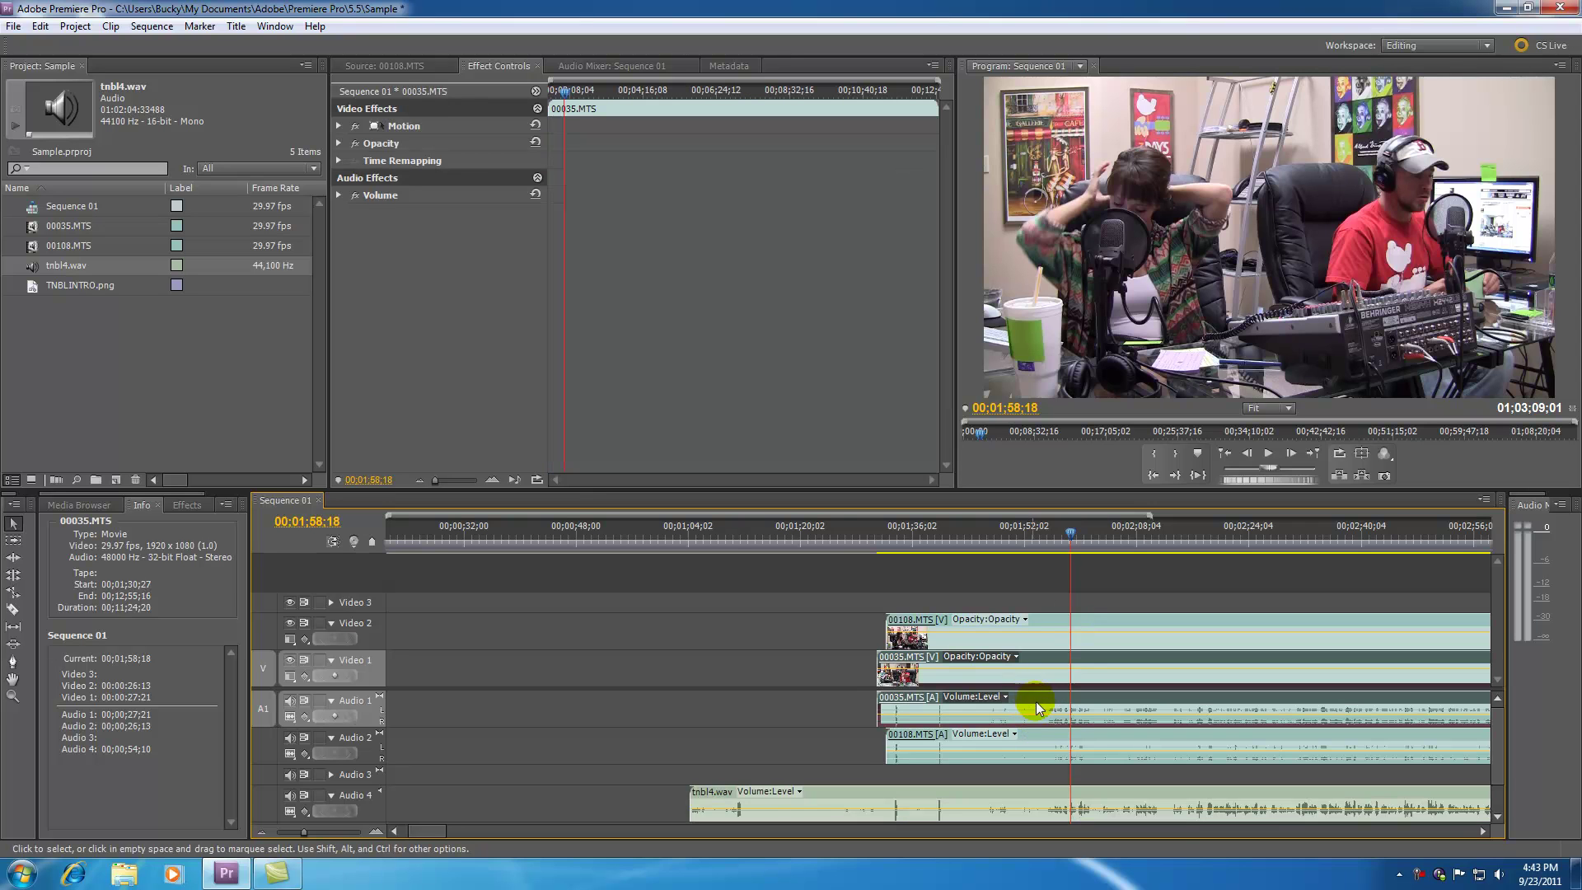
pyautogui.click(1045, 733)
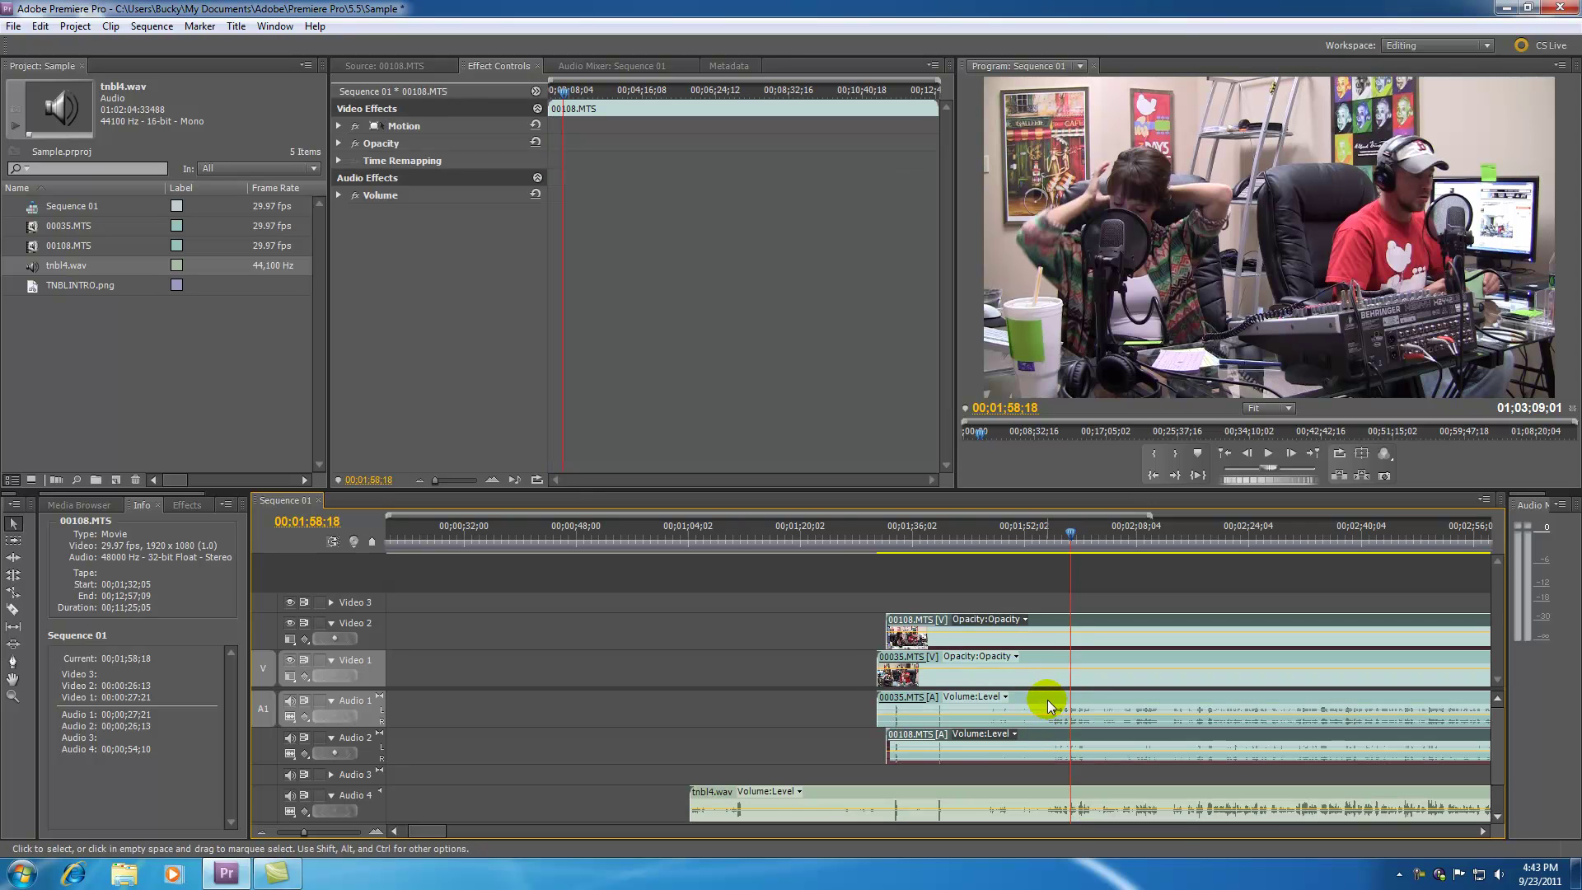
pyautogui.click(1046, 700)
pyautogui.click(338, 195)
pyautogui.click(350, 230)
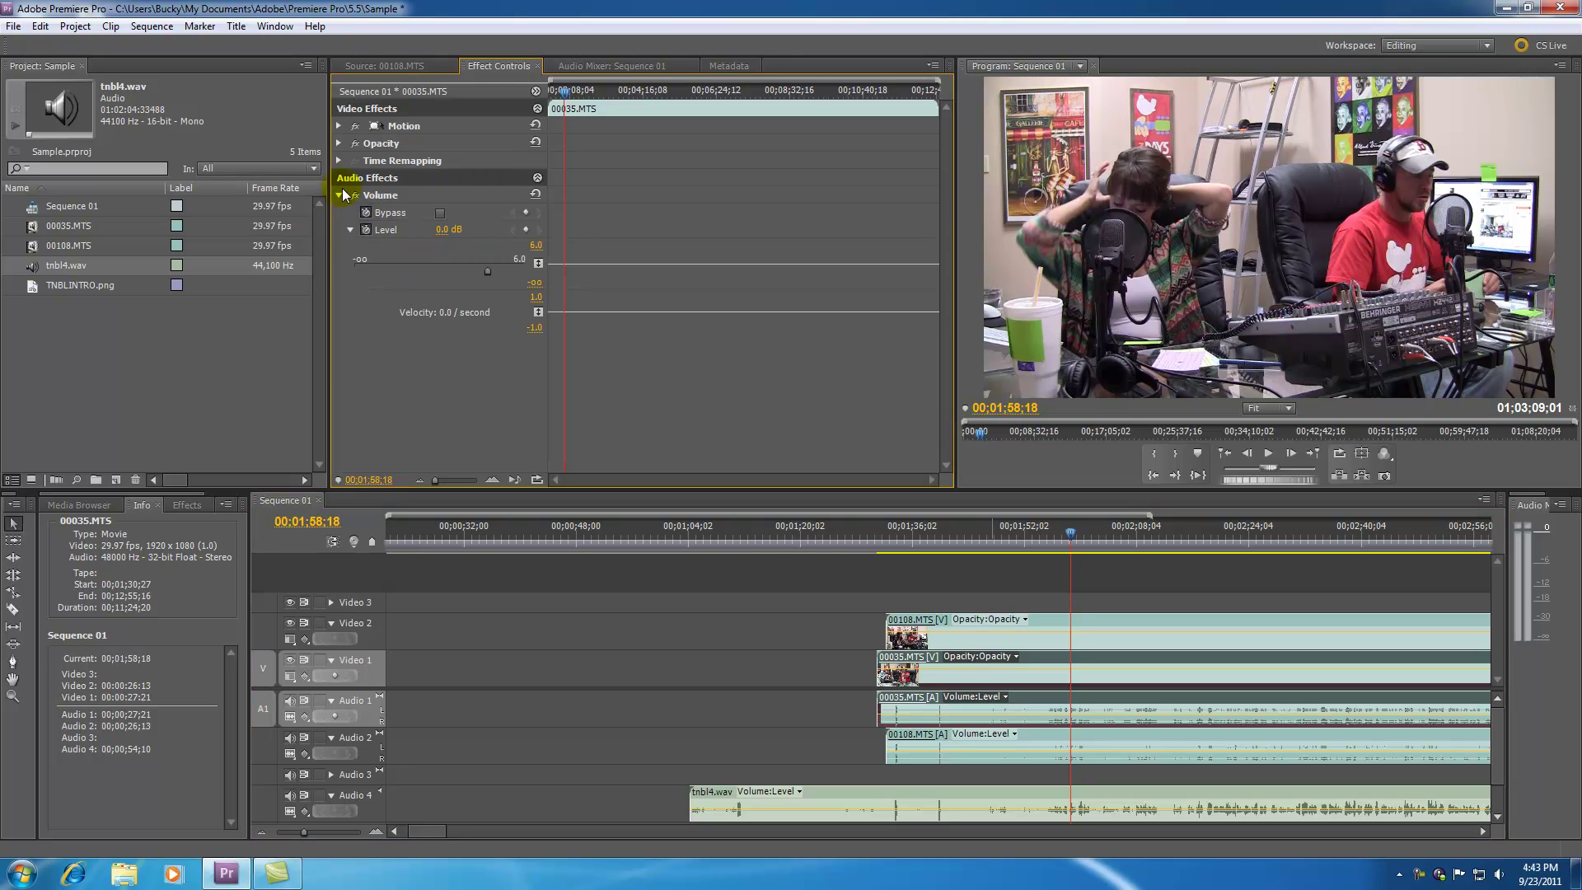
pyautogui.click(338, 195)
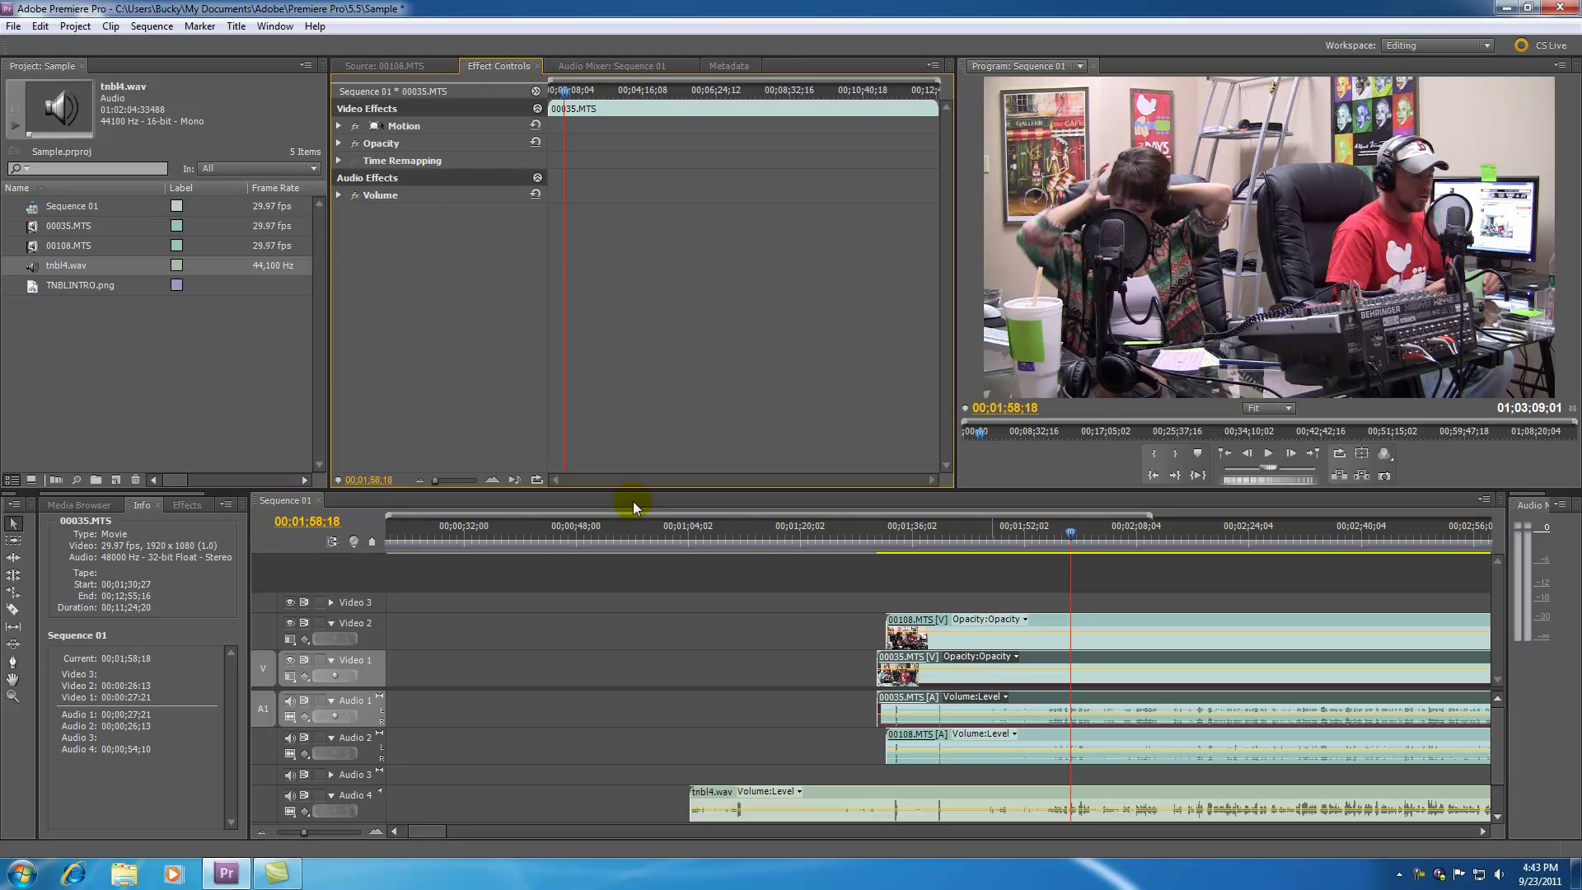
# Step: Unlink the audio and video of 00035.MTS and delete its camera audio from Audio 1
pyautogui.click(1111, 625)
pyautogui.click(1047, 697)
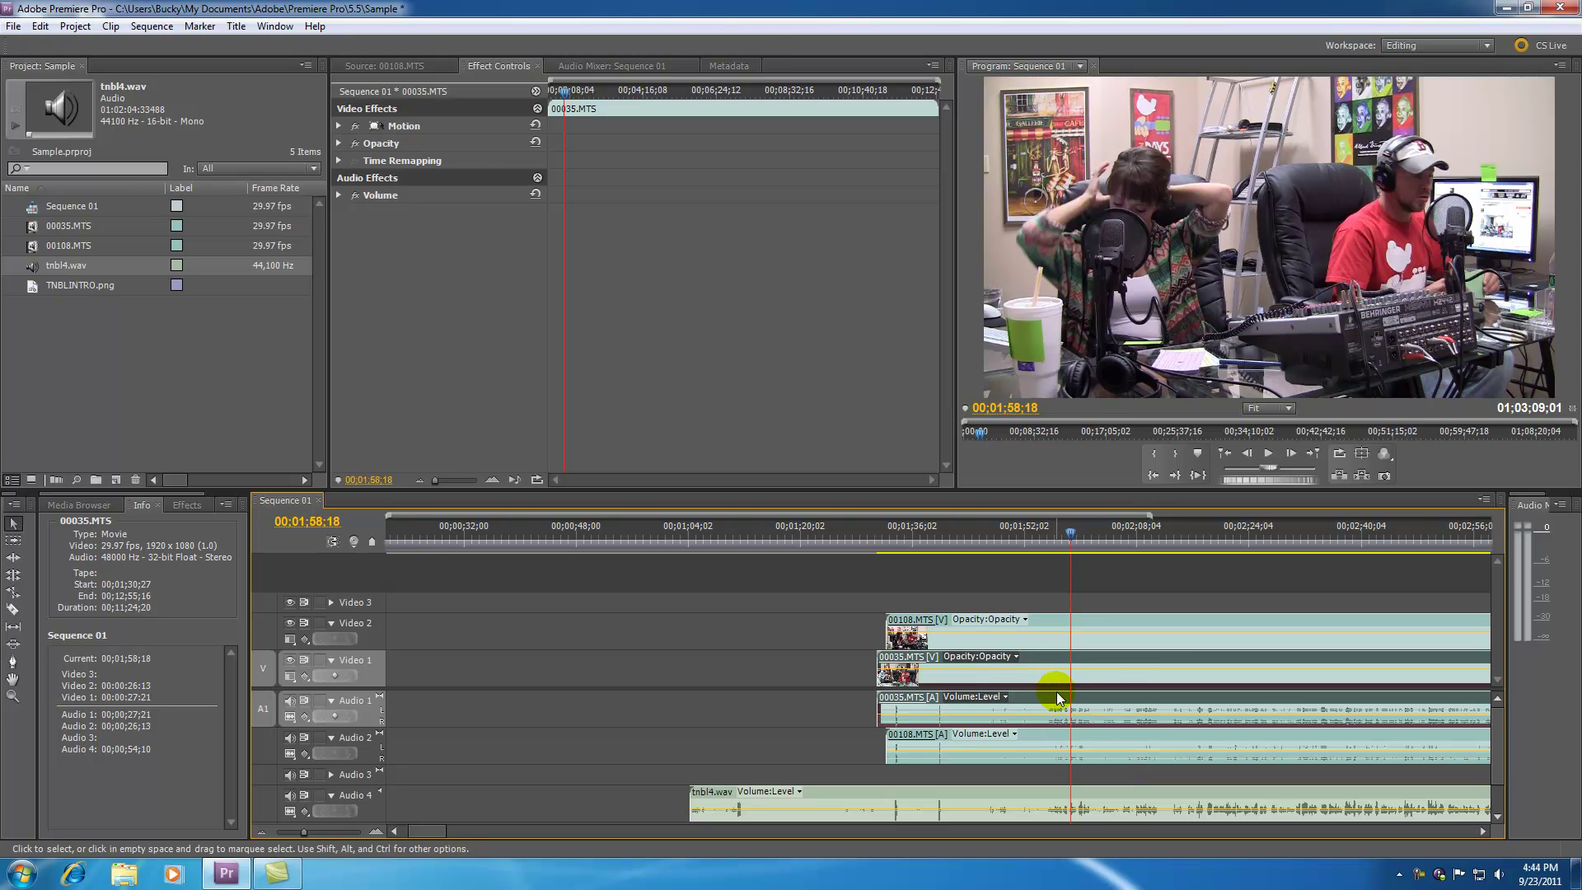
pyautogui.rightClick(1090, 659)
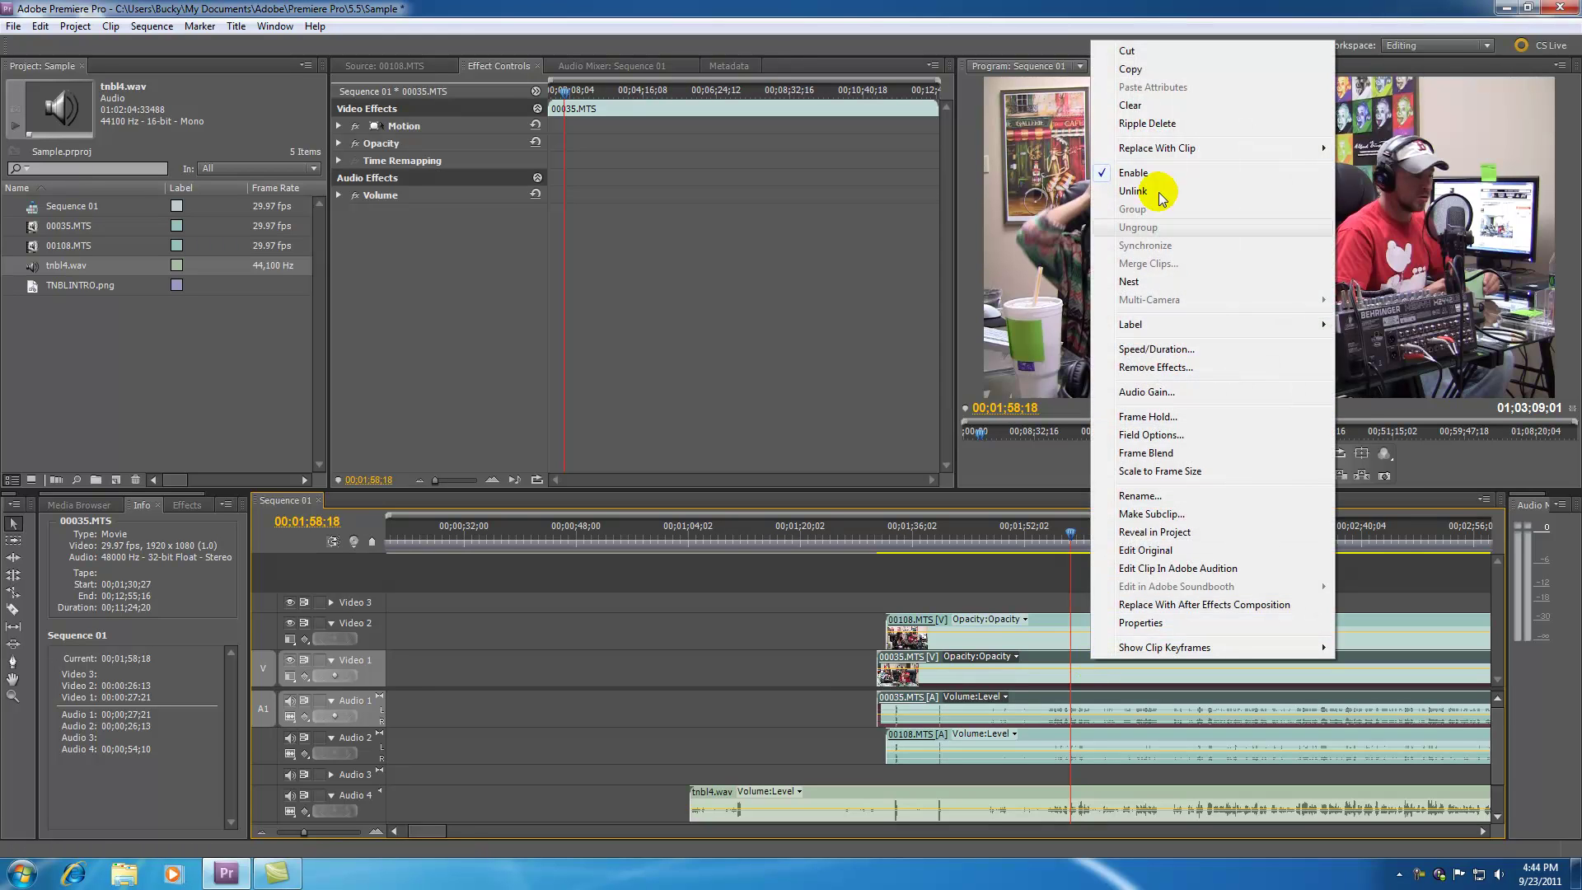
pyautogui.click(1132, 190)
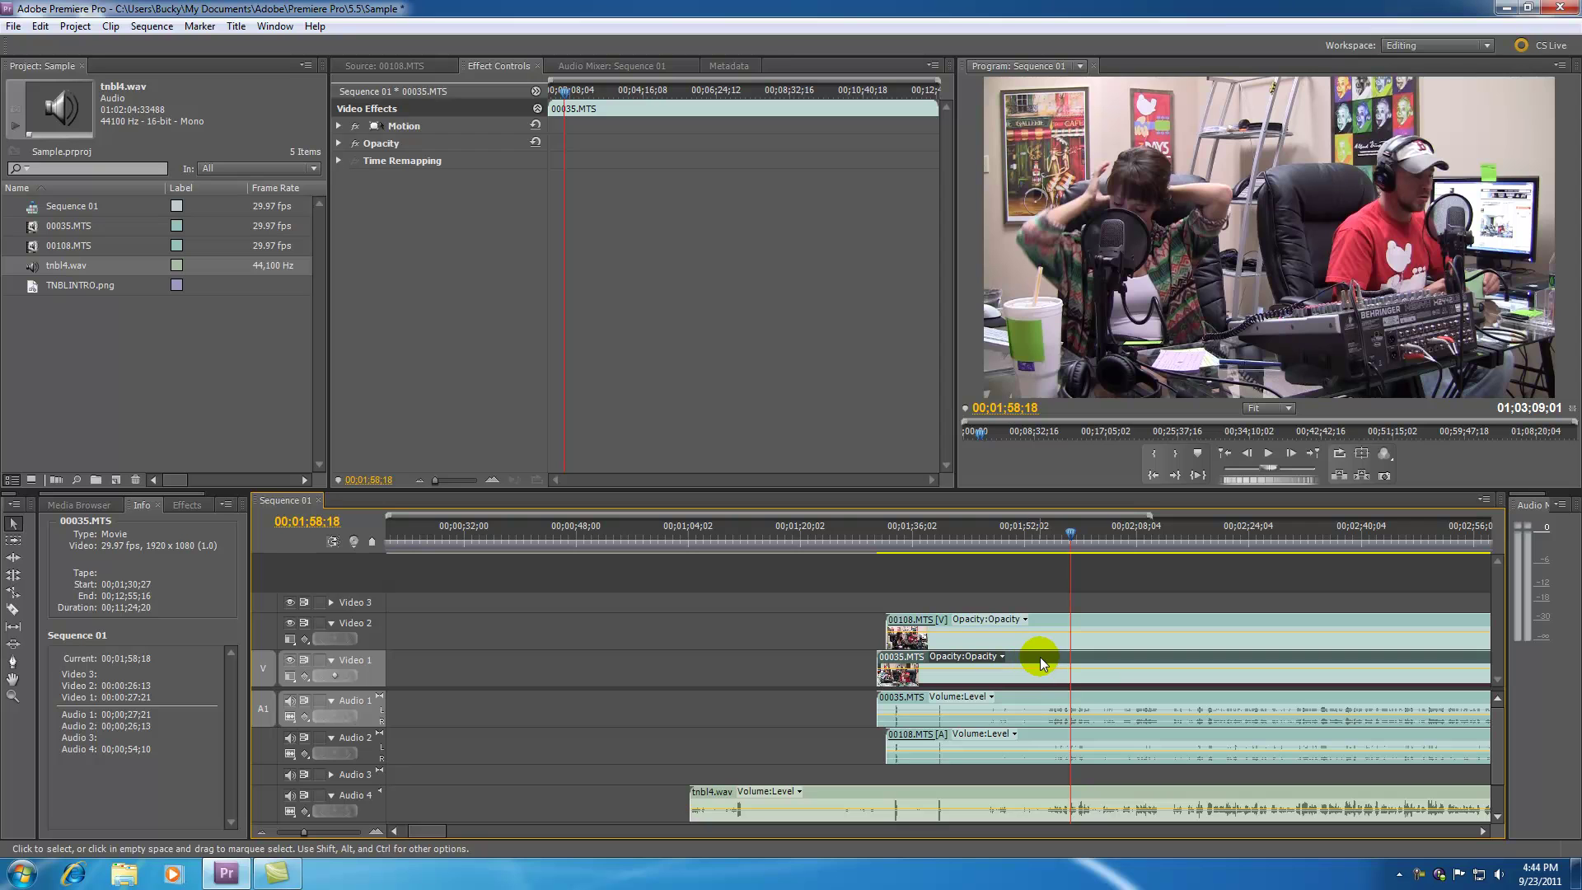
pyautogui.moveTo(1015, 703); pyautogui.dragTo(840, 696)
pyautogui.press('Delete')
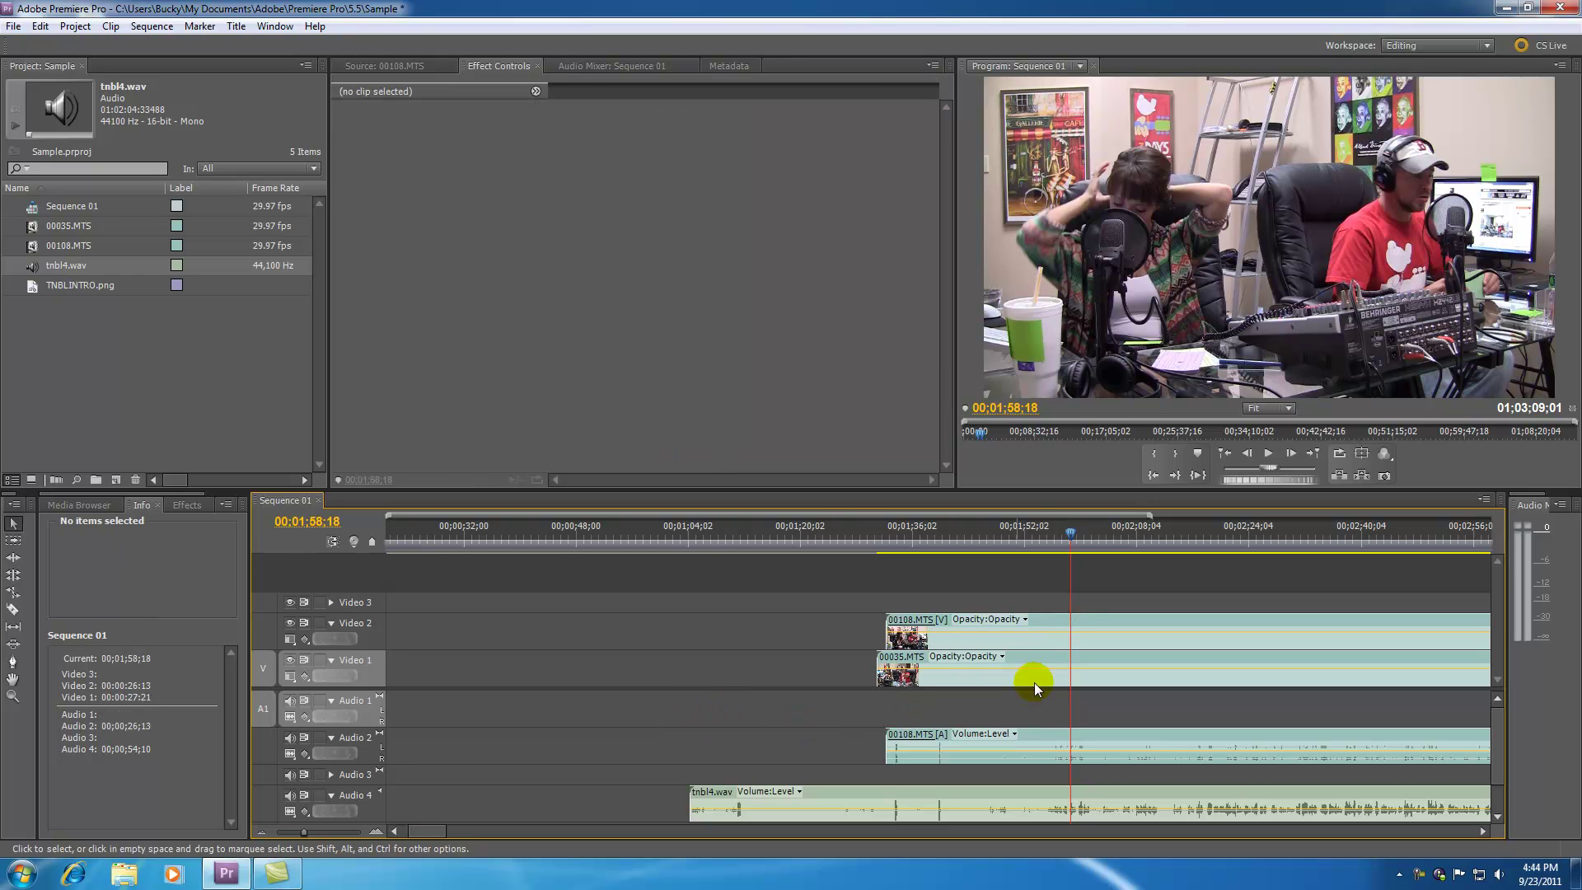
# Step: Unlink the audio and video of 00108.MTS and delete its camera audio from Audio 2
pyautogui.click(1049, 626)
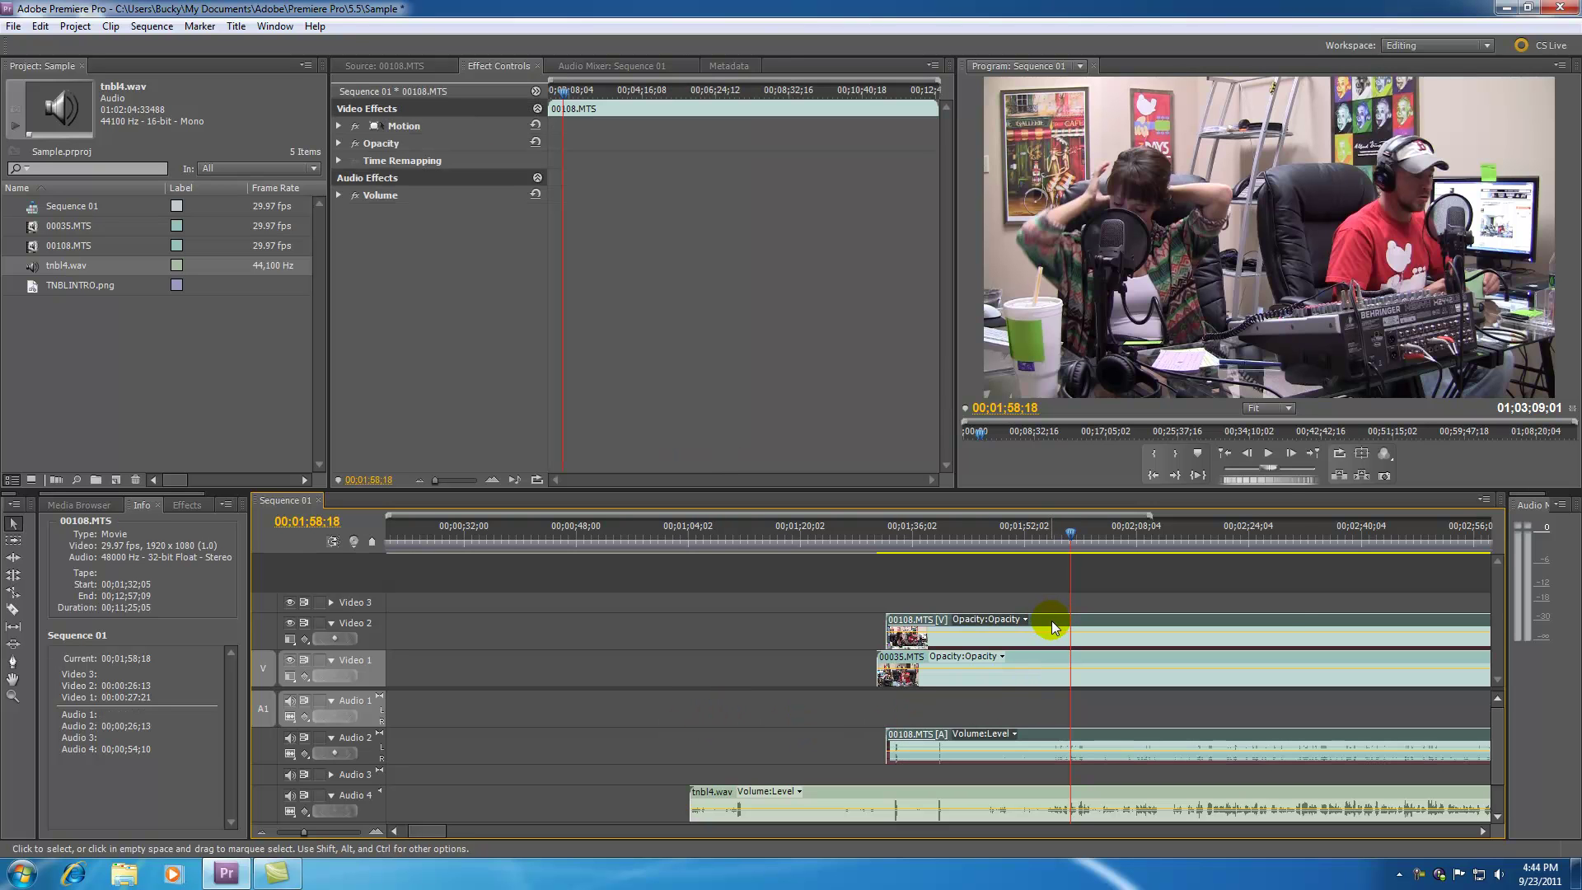
pyautogui.rightClick(1051, 620)
pyautogui.click(1091, 153)
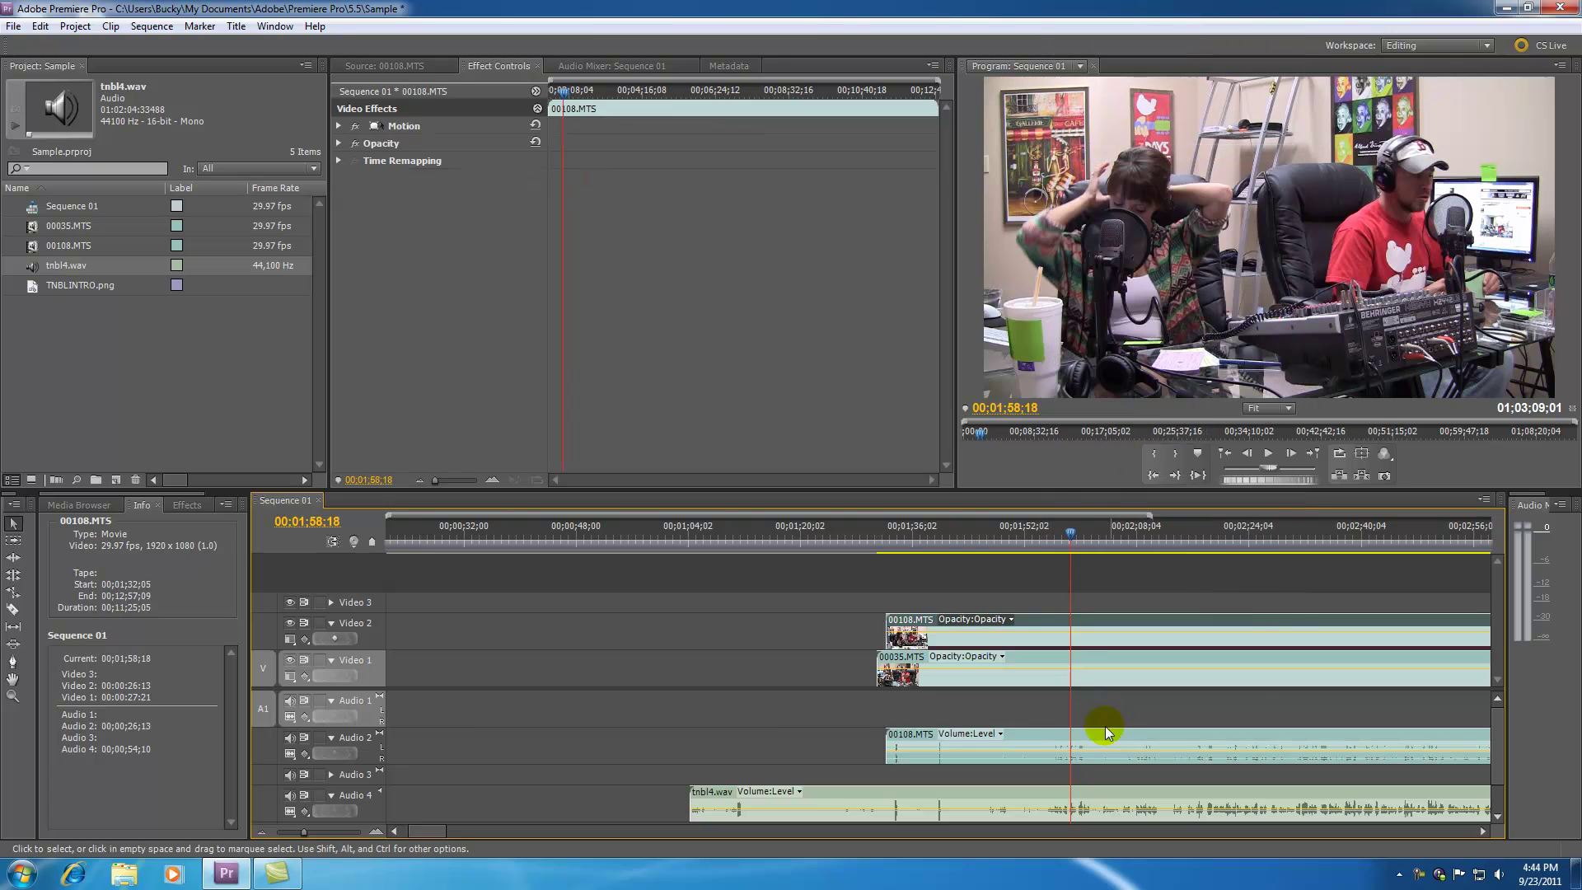
pyautogui.moveTo(999, 730); pyautogui.dragTo(865, 730)
pyautogui.press('Delete')
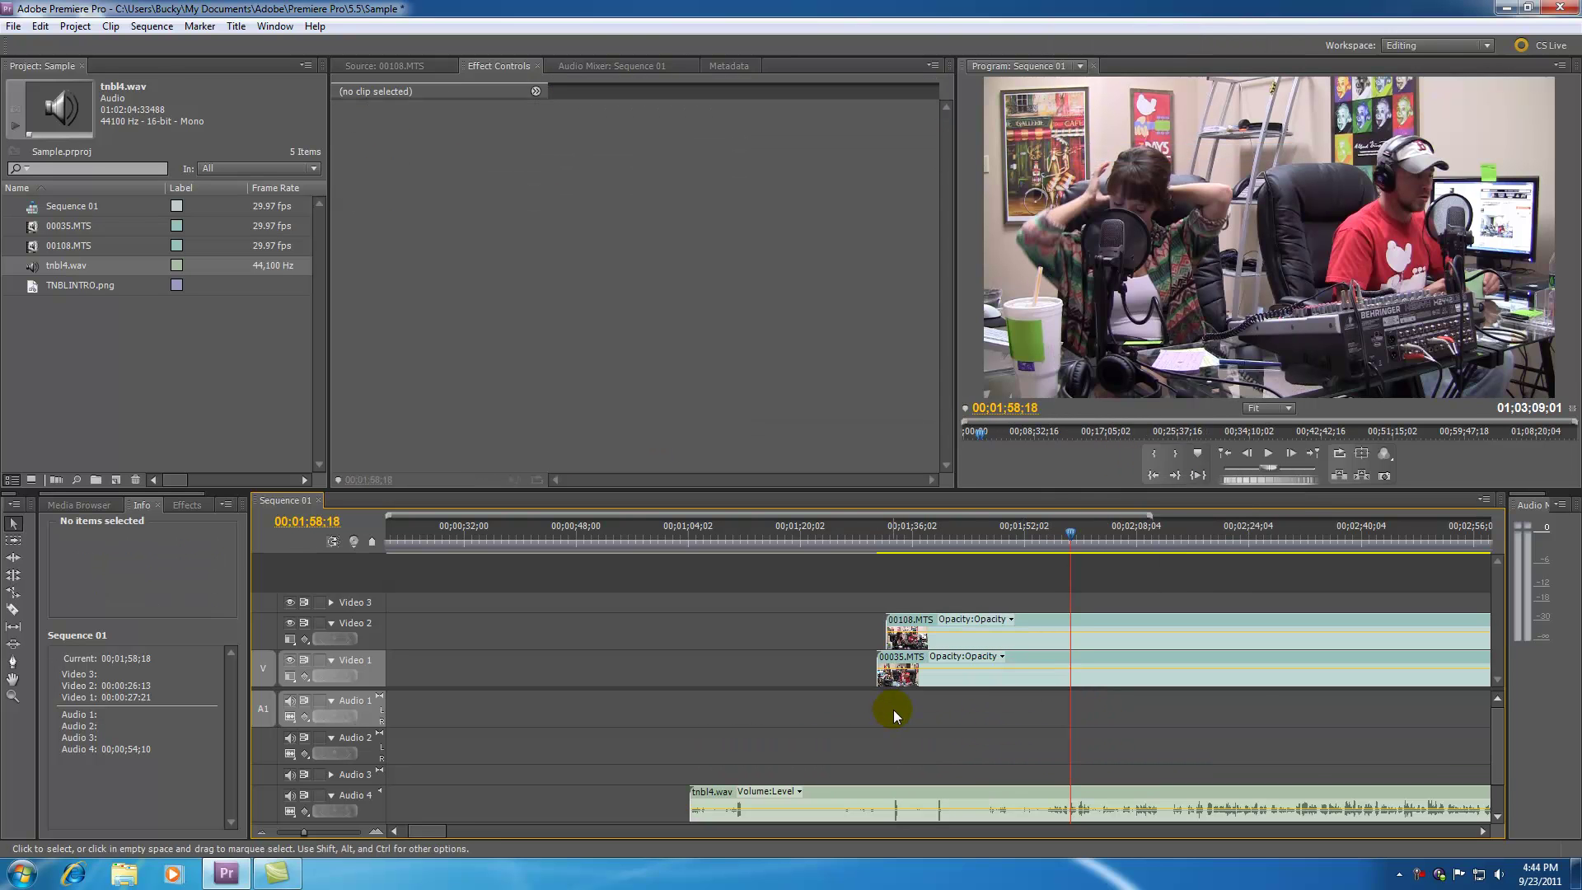
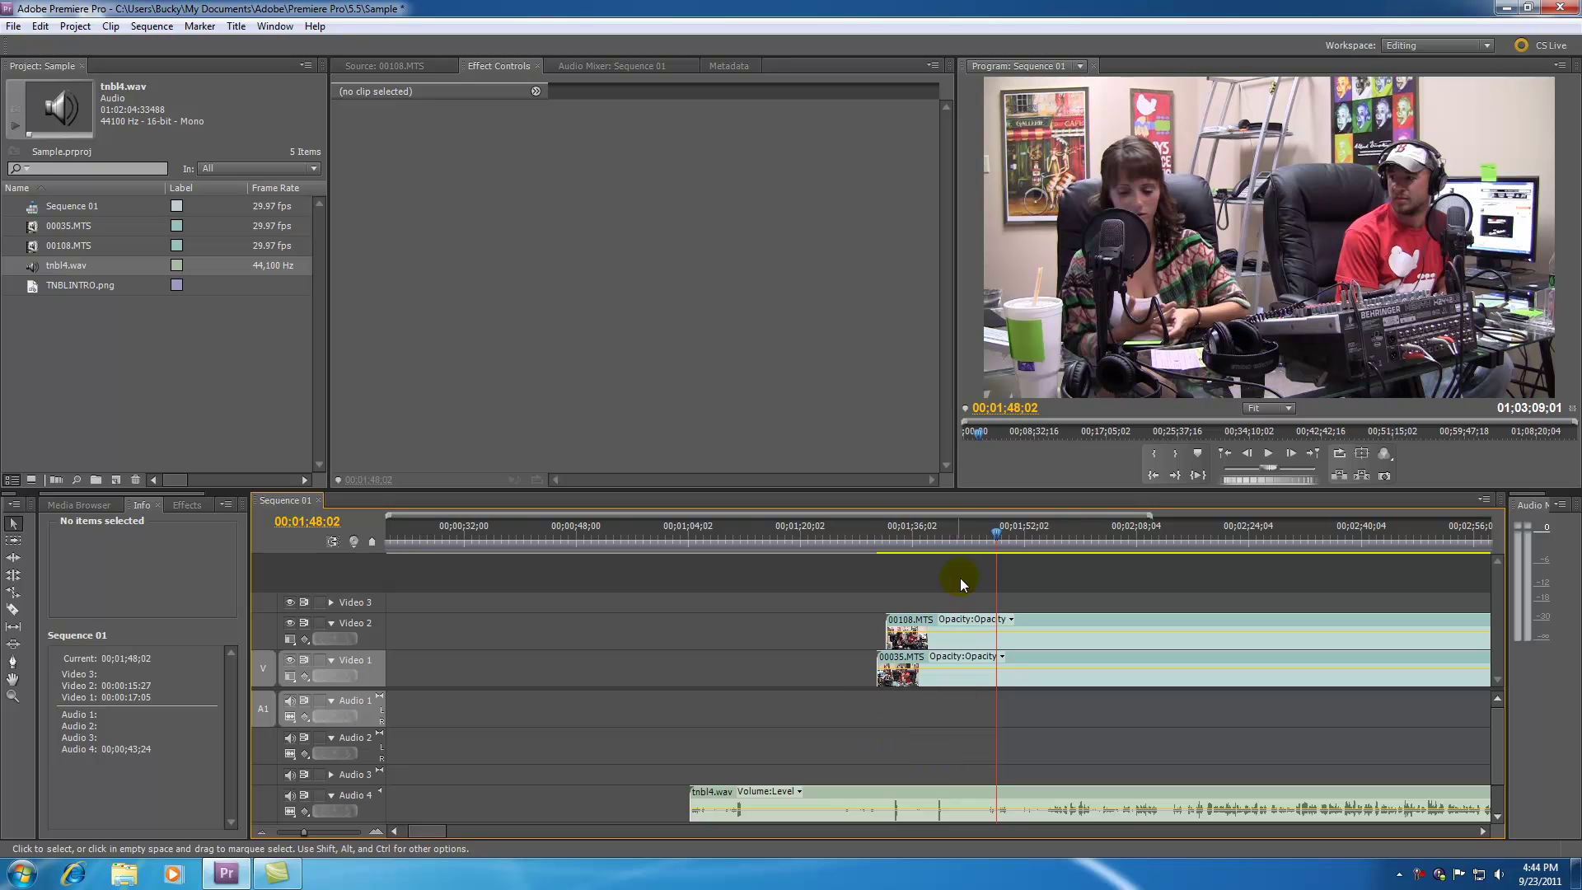
# Step: Turn on snapping and trim the starts of 00108.MTS, 00035.MTS and tnbl4.wav to the playhead at 00;01;44;17
pyautogui.moveTo(996, 537)
pyautogui.mouseDown()
pyautogui.moveTo(937, 542)
pyautogui.moveTo(973, 552)
pyautogui.mouseUp()
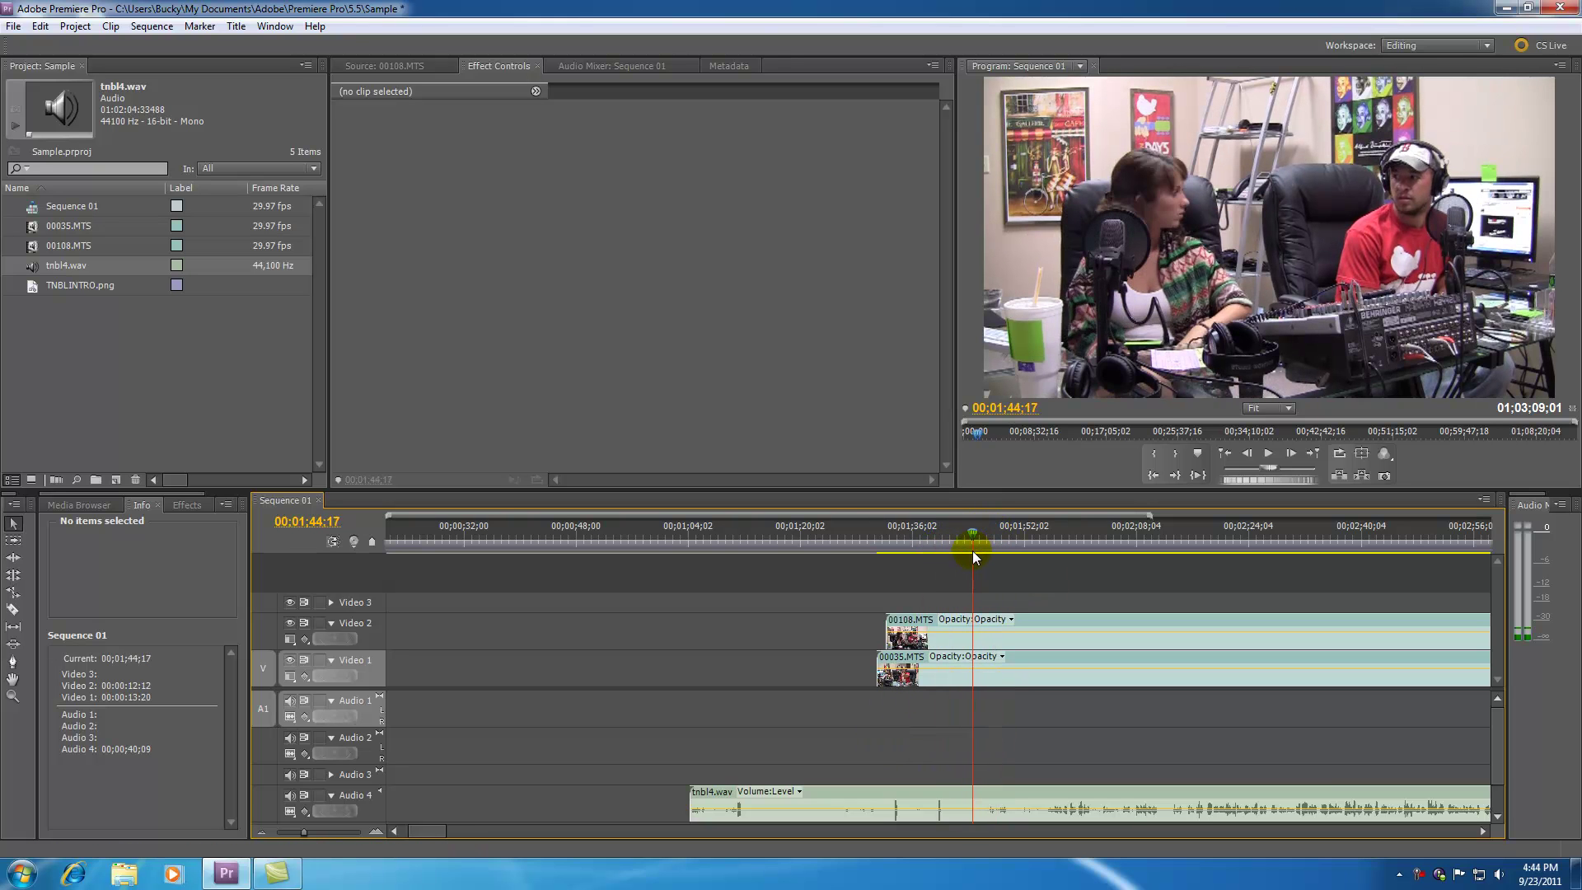
pyautogui.click(332, 542)
pyautogui.moveTo(883, 625); pyautogui.dragTo(972, 638)
pyautogui.moveTo(882, 659); pyautogui.dragTo(973, 668)
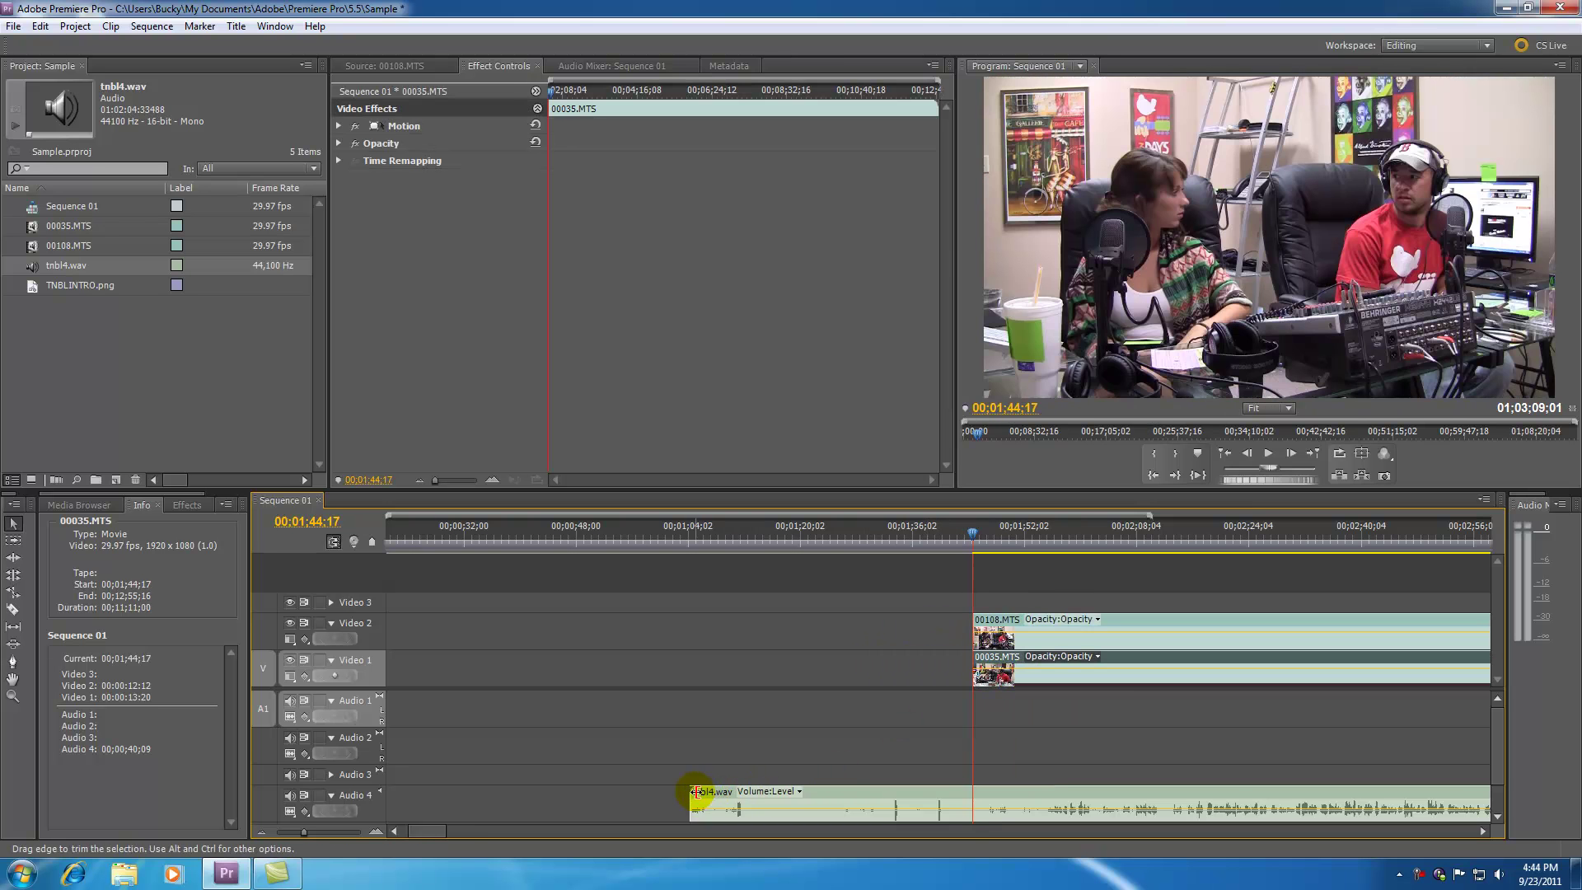
pyautogui.moveTo(693, 806); pyautogui.dragTo(973, 807)
# Step: Play and scrub the trimmed clips to find where the show should begin, and set the playhead to 00;01;55;04
pyautogui.moveTo(936, 583); pyautogui.dragTo(992, 819)
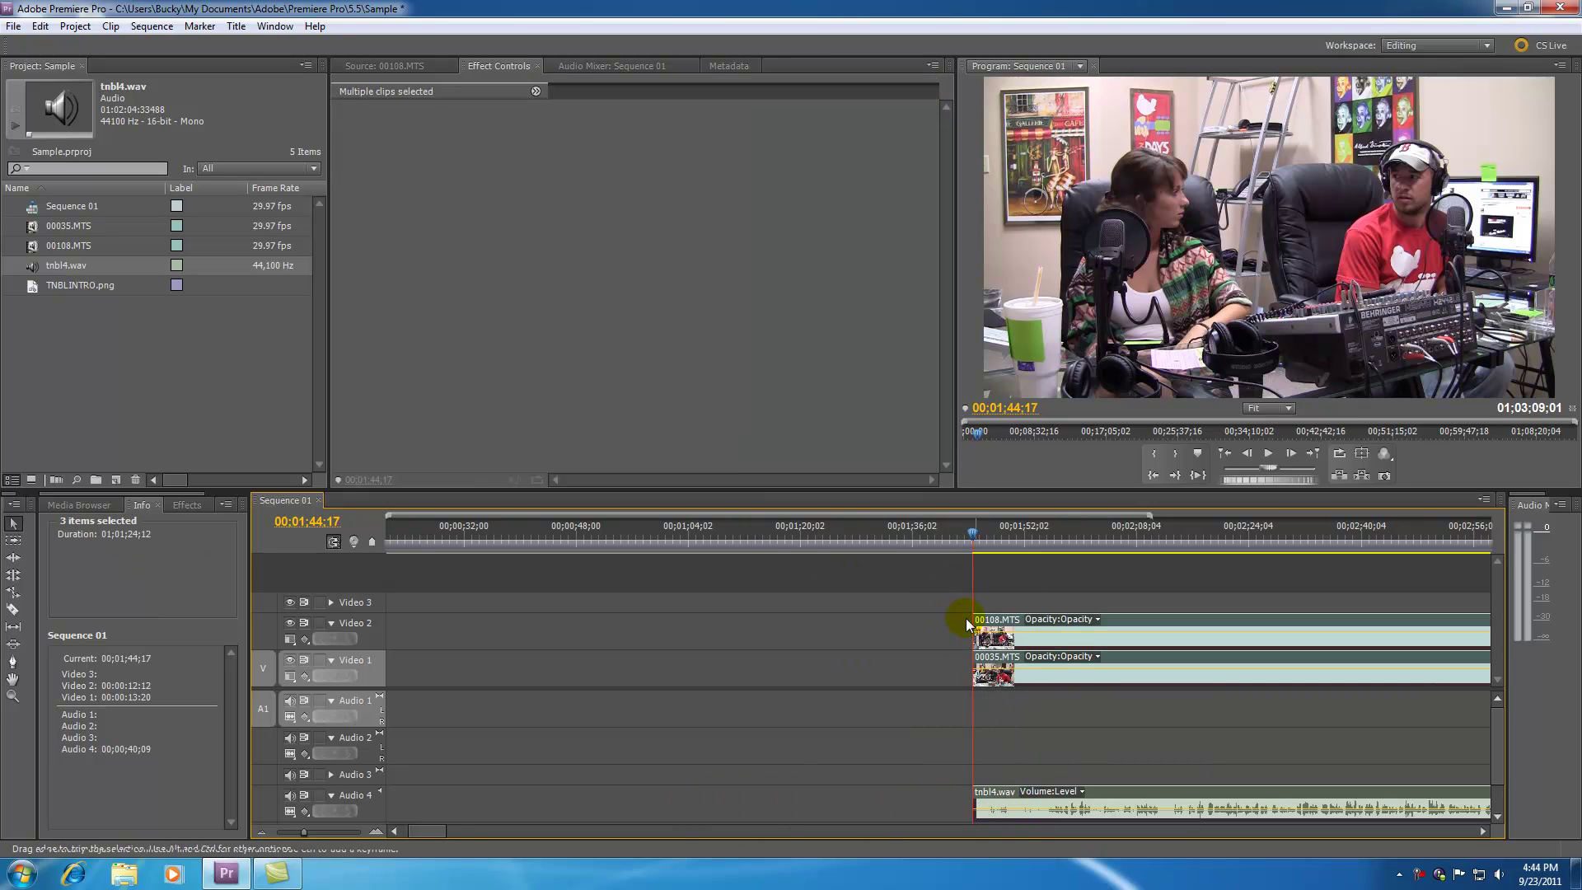
pyautogui.press('space')
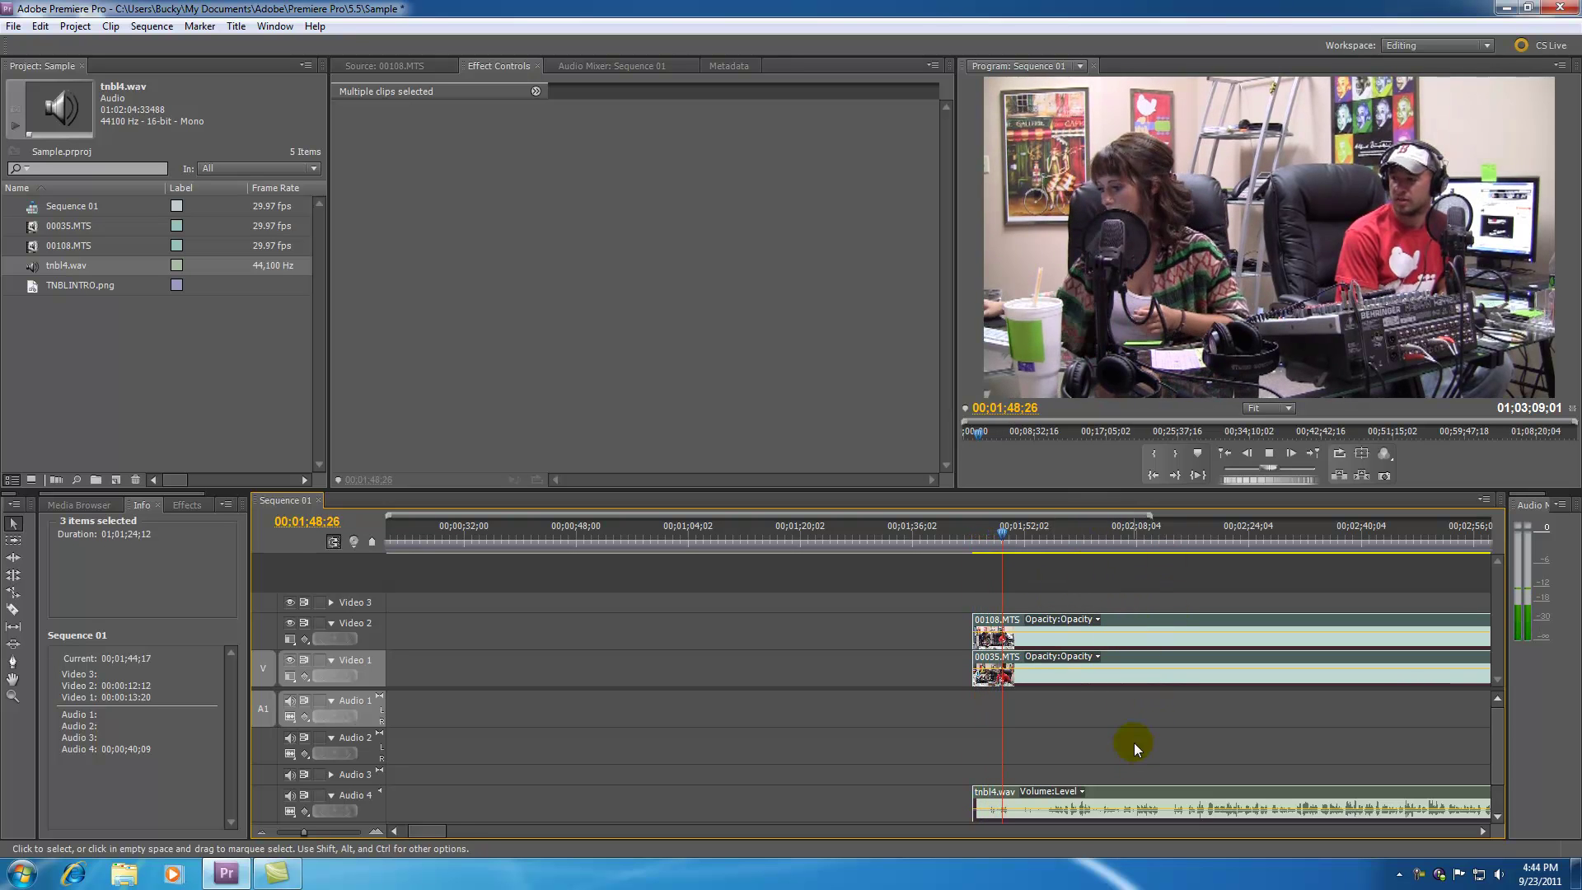
pyautogui.press('space')
pyautogui.moveTo(304, 832); pyautogui.dragTo(297, 833)
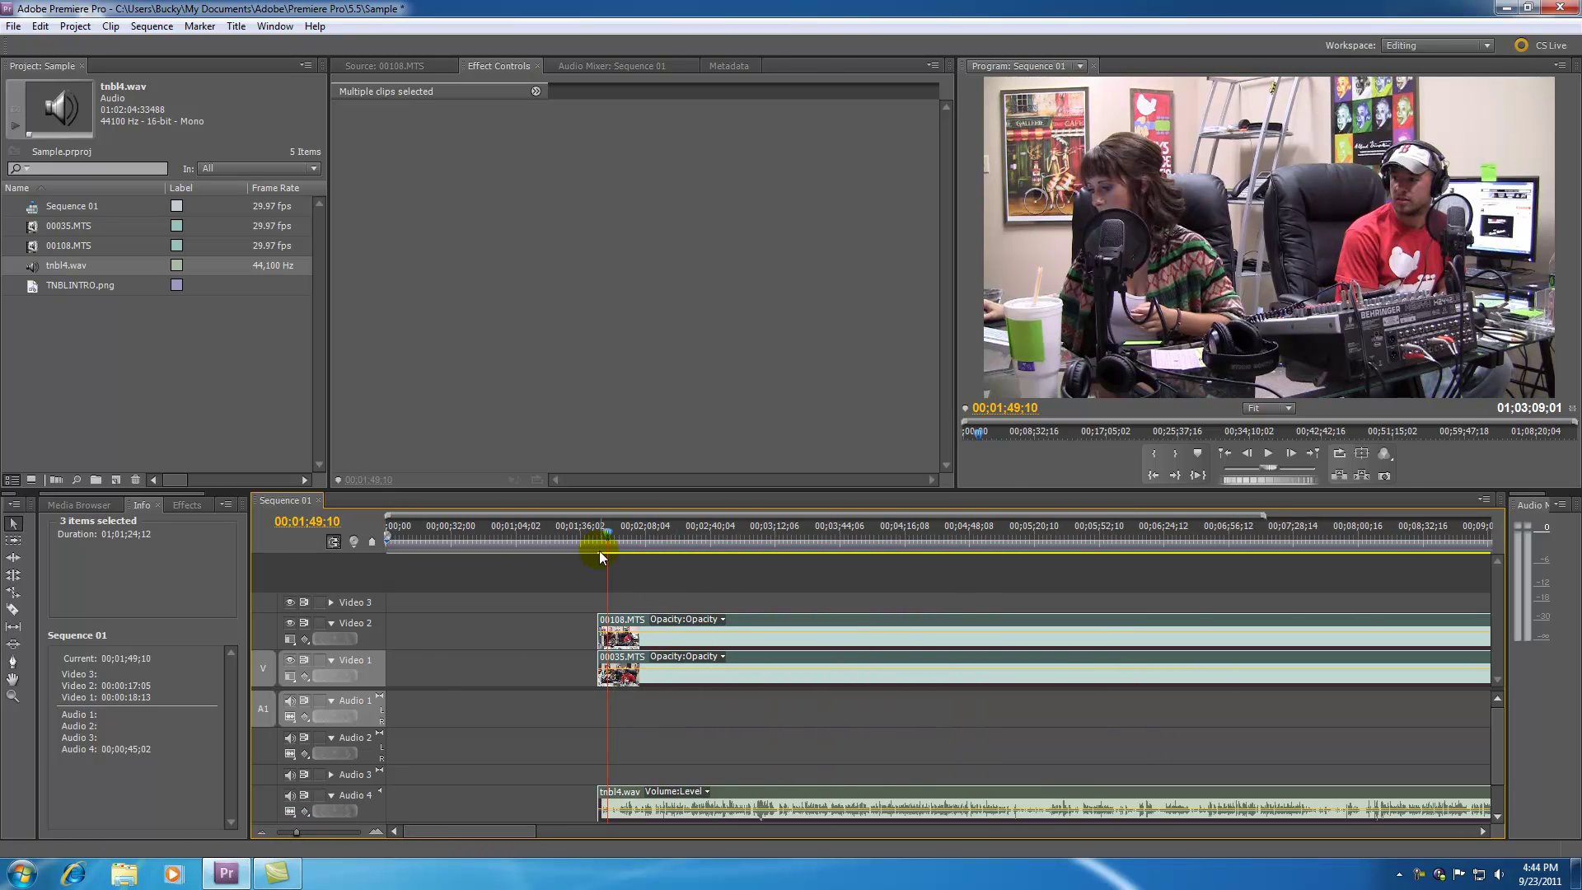
pyautogui.moveTo(606, 530); pyautogui.dragTo(620, 530)
pyautogui.moveTo(295, 832); pyautogui.dragTo(316, 830)
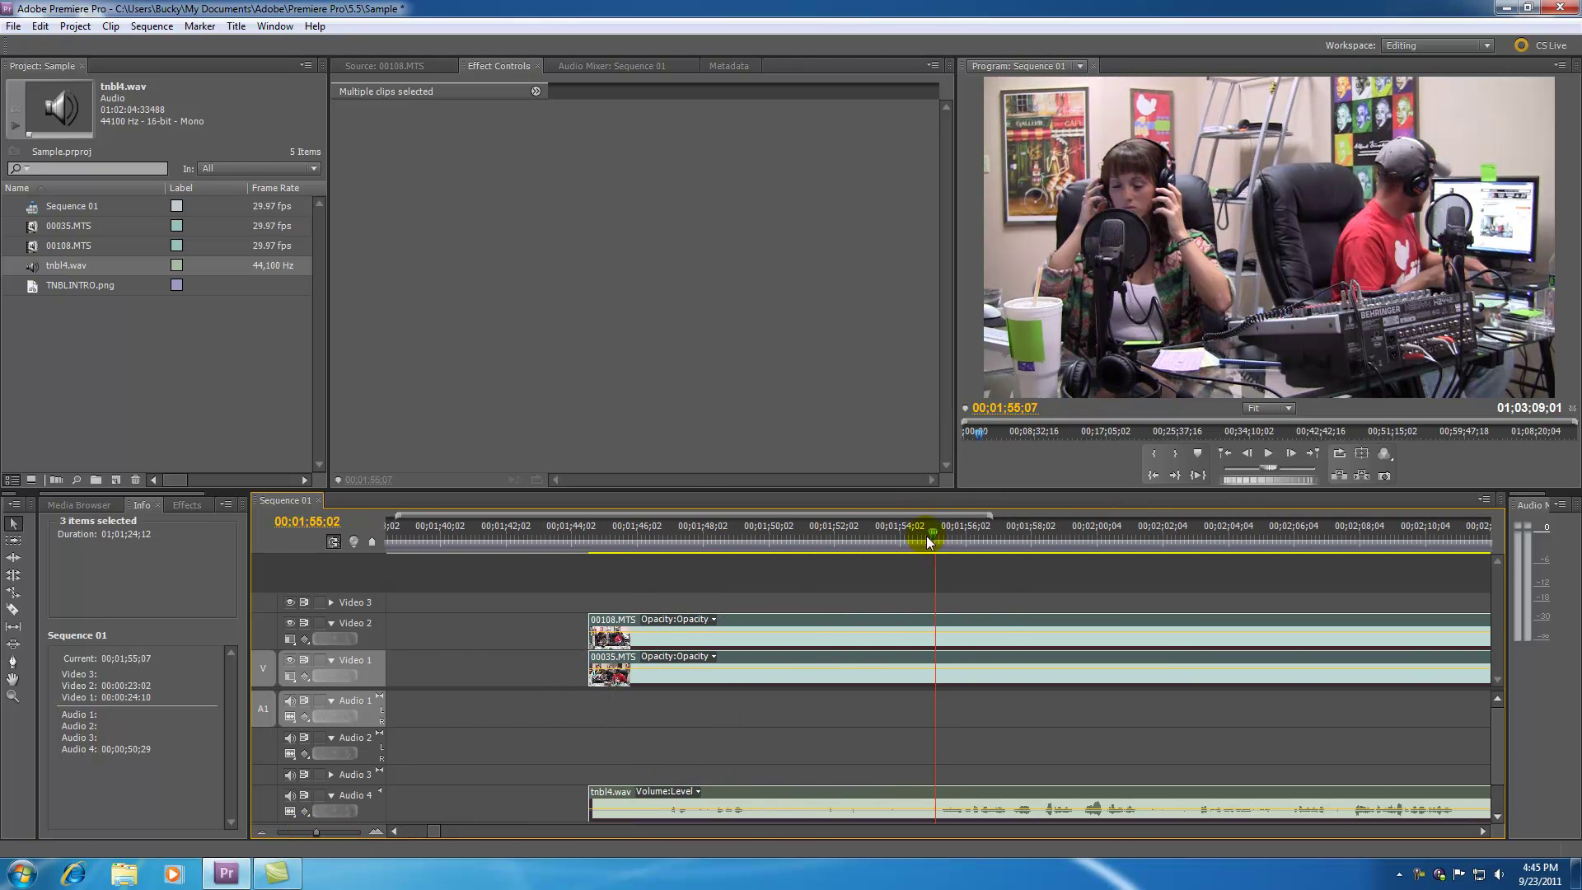
pyautogui.moveTo(935, 535); pyautogui.dragTo(926, 535)
pyautogui.press('space')
pyautogui.press('space')
pyautogui.moveTo(320, 833); pyautogui.dragTo(309, 832)
pyautogui.moveTo(938, 543); pyautogui.dragTo(914, 537)
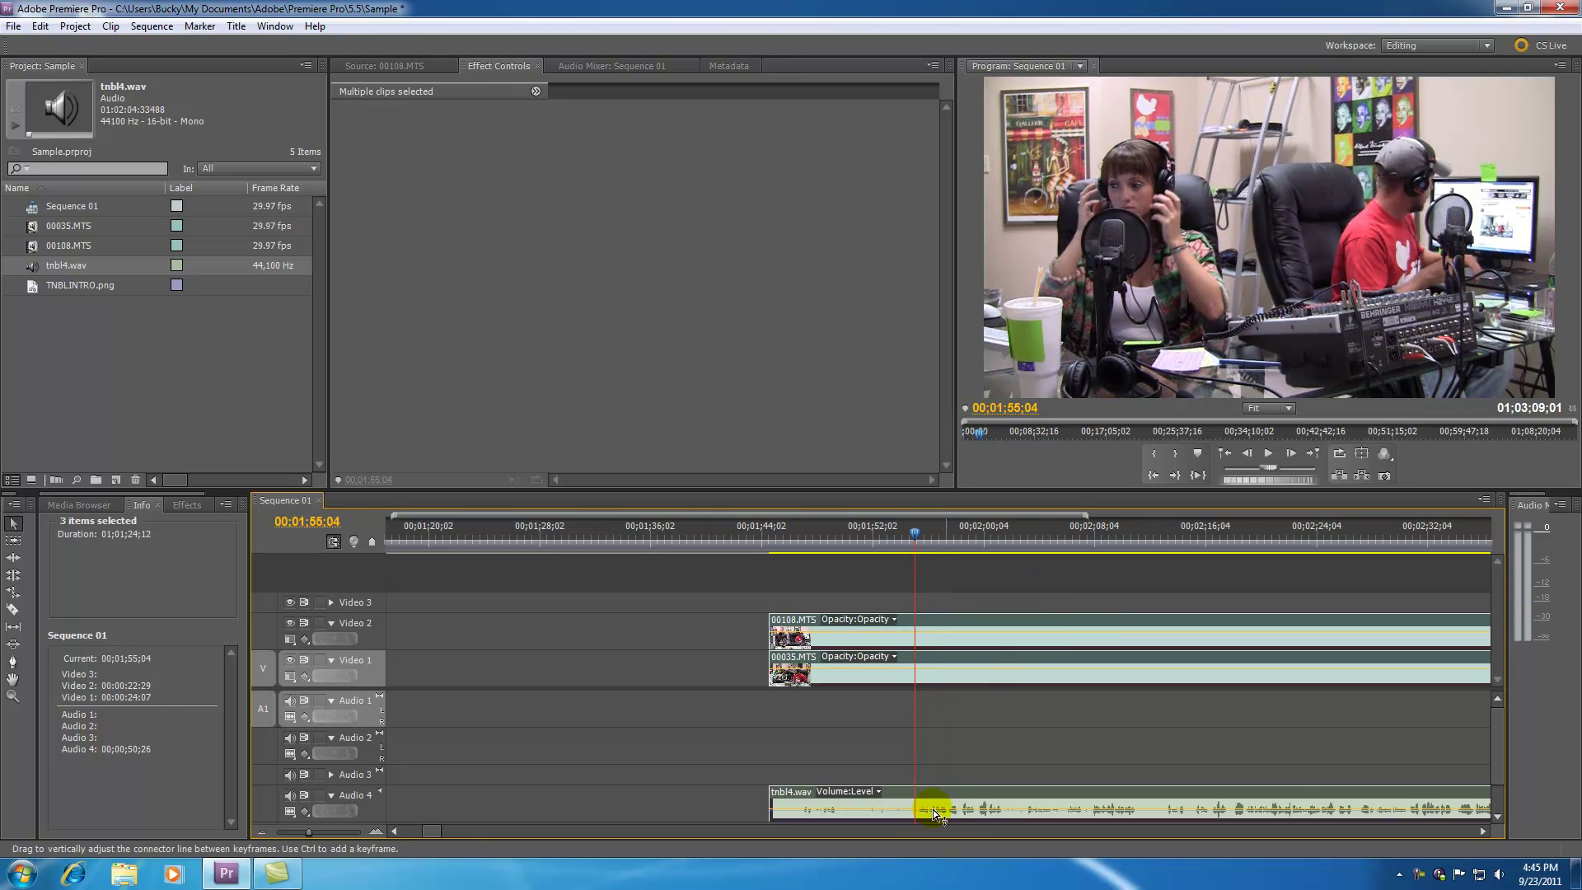
pyautogui.click(648, 649)
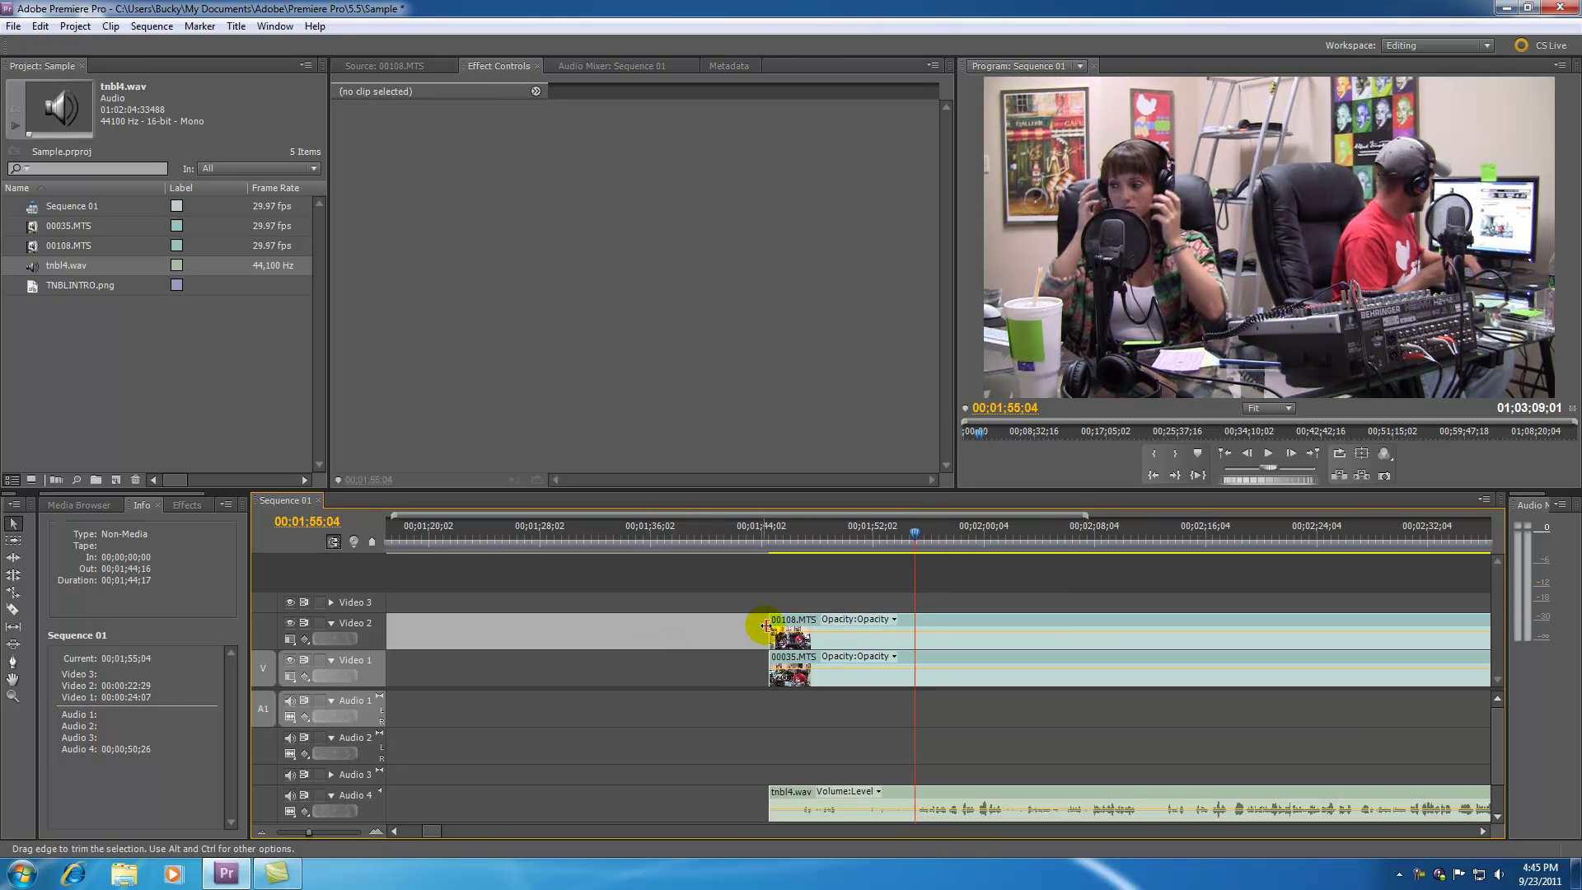
pyautogui.moveTo(784, 629); pyautogui.dragTo(930, 628)
pyautogui.moveTo(816, 667); pyautogui.dragTo(891, 664)
pyautogui.hotkey('ctrl', 'z')
pyautogui.hotkey('ctrl', 'z')
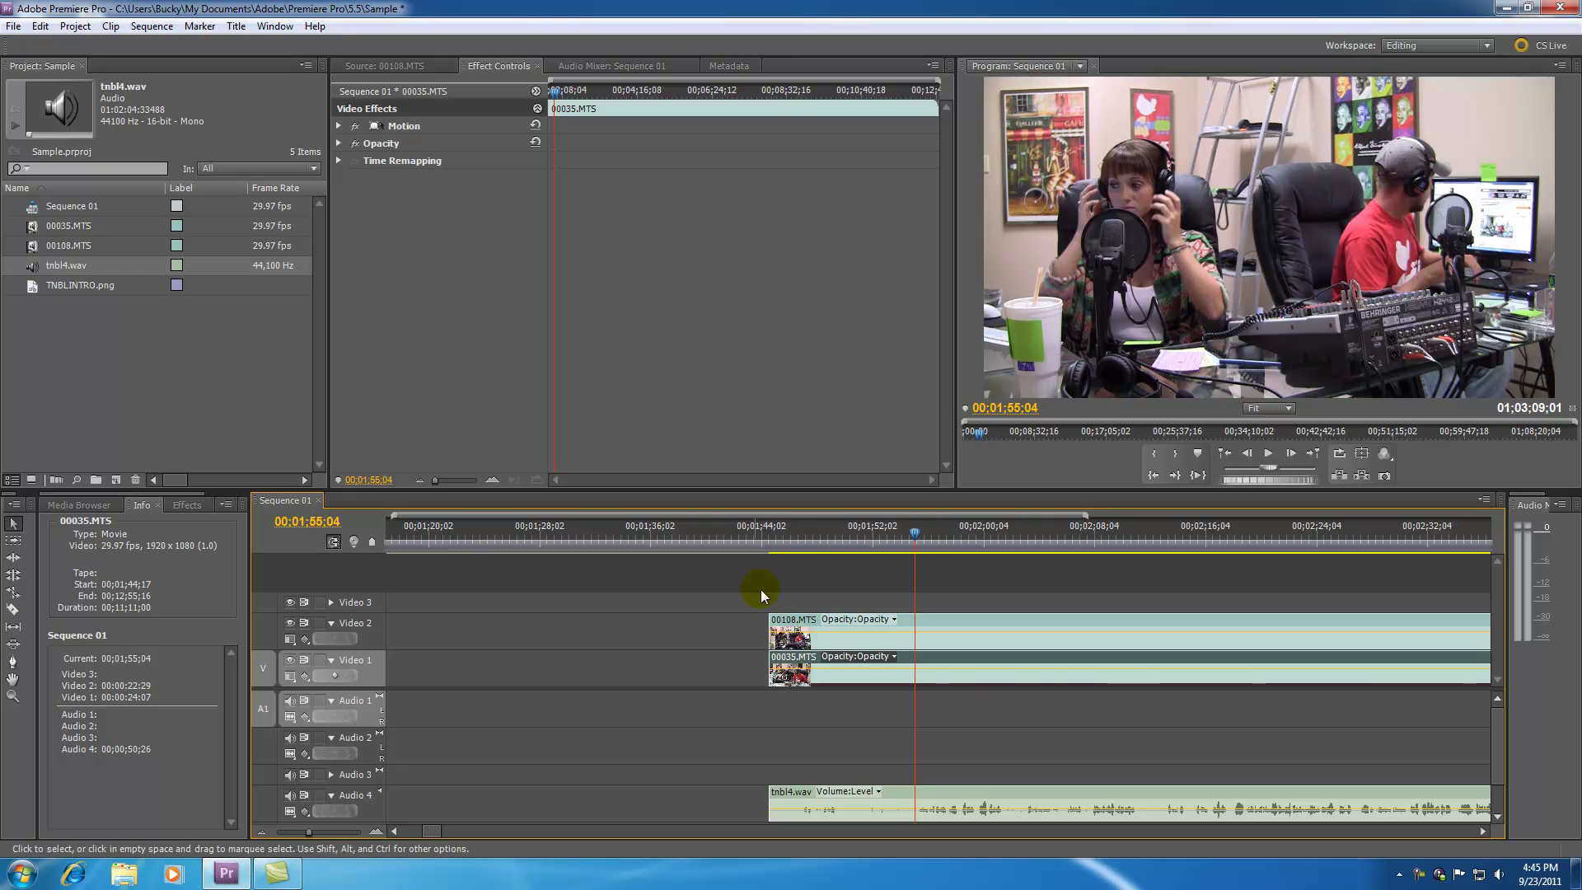
# Step: Select both camera clips and tnbl4.wav together and trim their starts to the playhead at 00;01;55;04
pyautogui.moveTo(722, 598); pyautogui.dragTo(828, 819)
pyautogui.moveTo(771, 634); pyautogui.dragTo(916, 636)
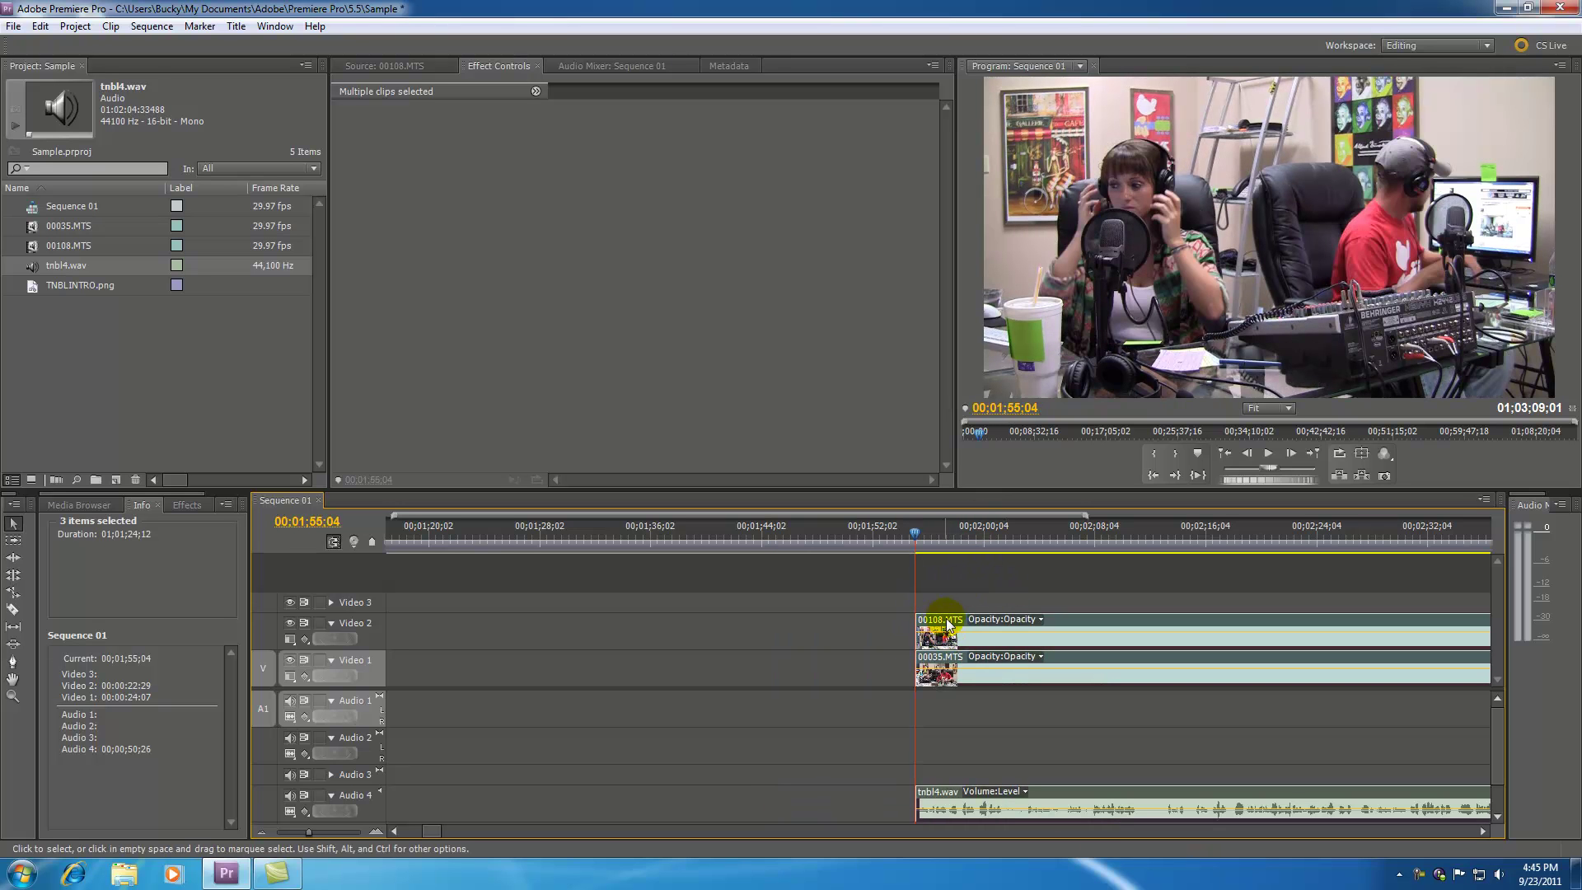
pyautogui.click(981, 771)
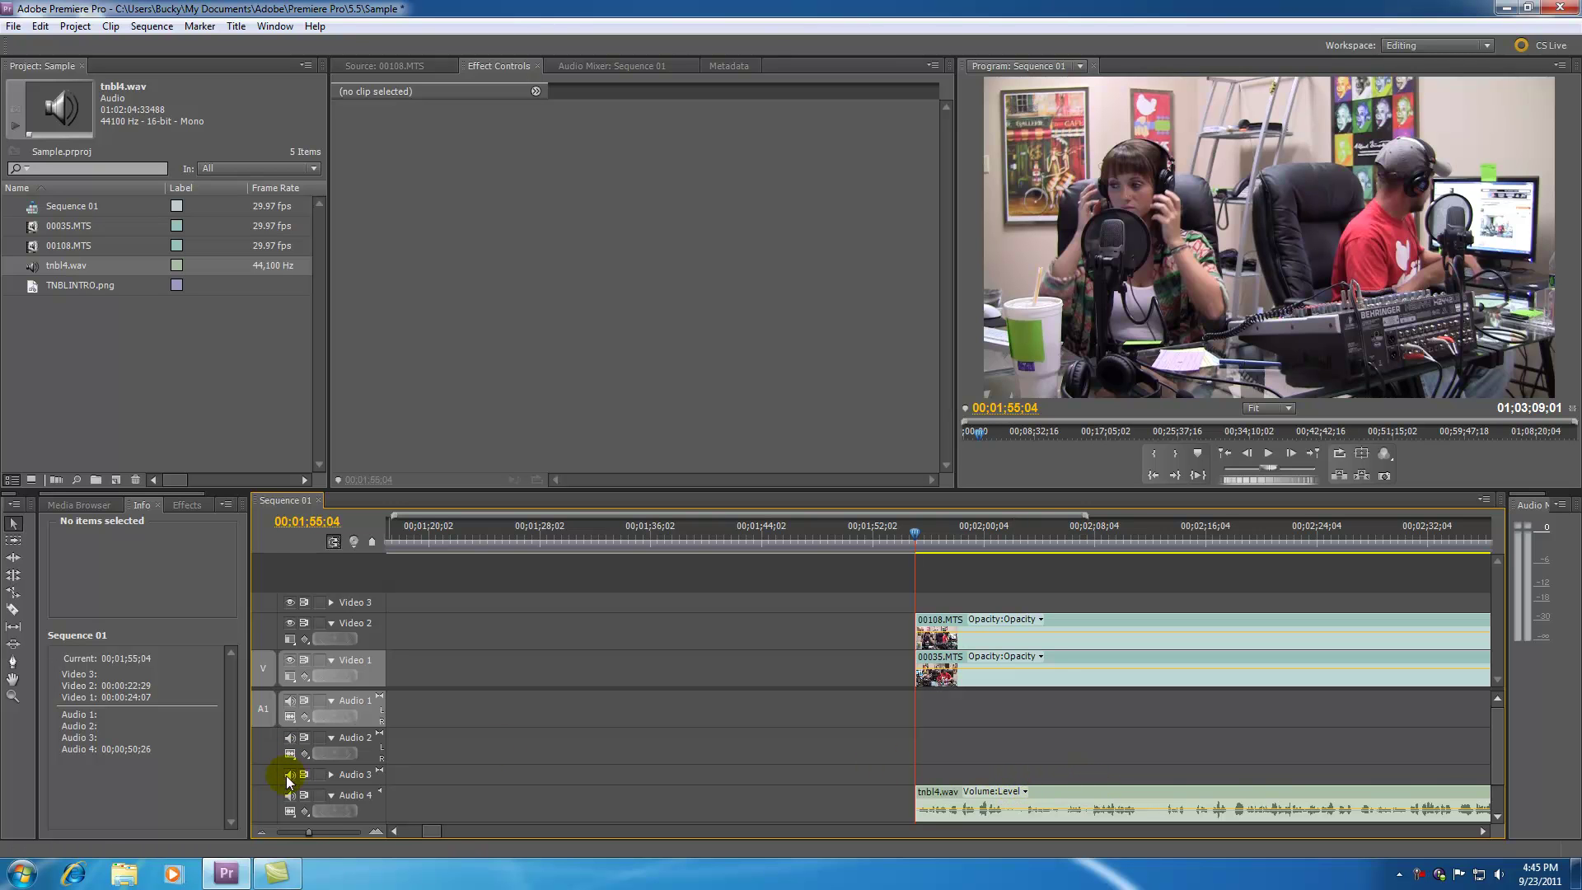
# Step: Move both camera clips and tnbl4.wav together to the start of the sequence, and return the playhead to 00;00;00;00
pyautogui.moveTo(308, 831); pyautogui.dragTo(293, 833)
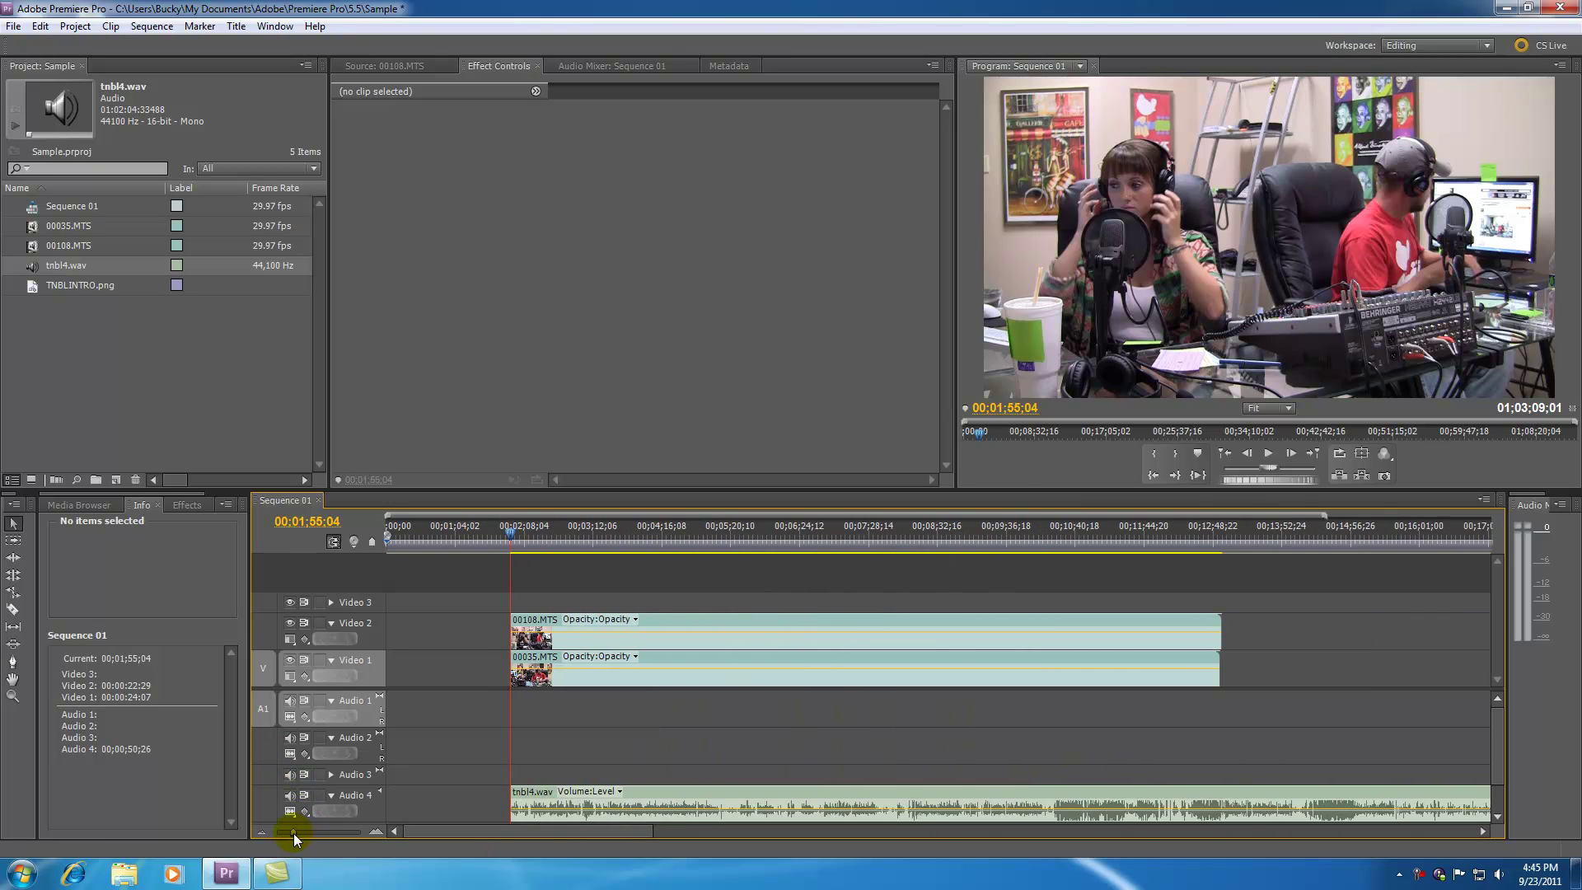
pyautogui.moveTo(468, 583); pyautogui.dragTo(550, 789)
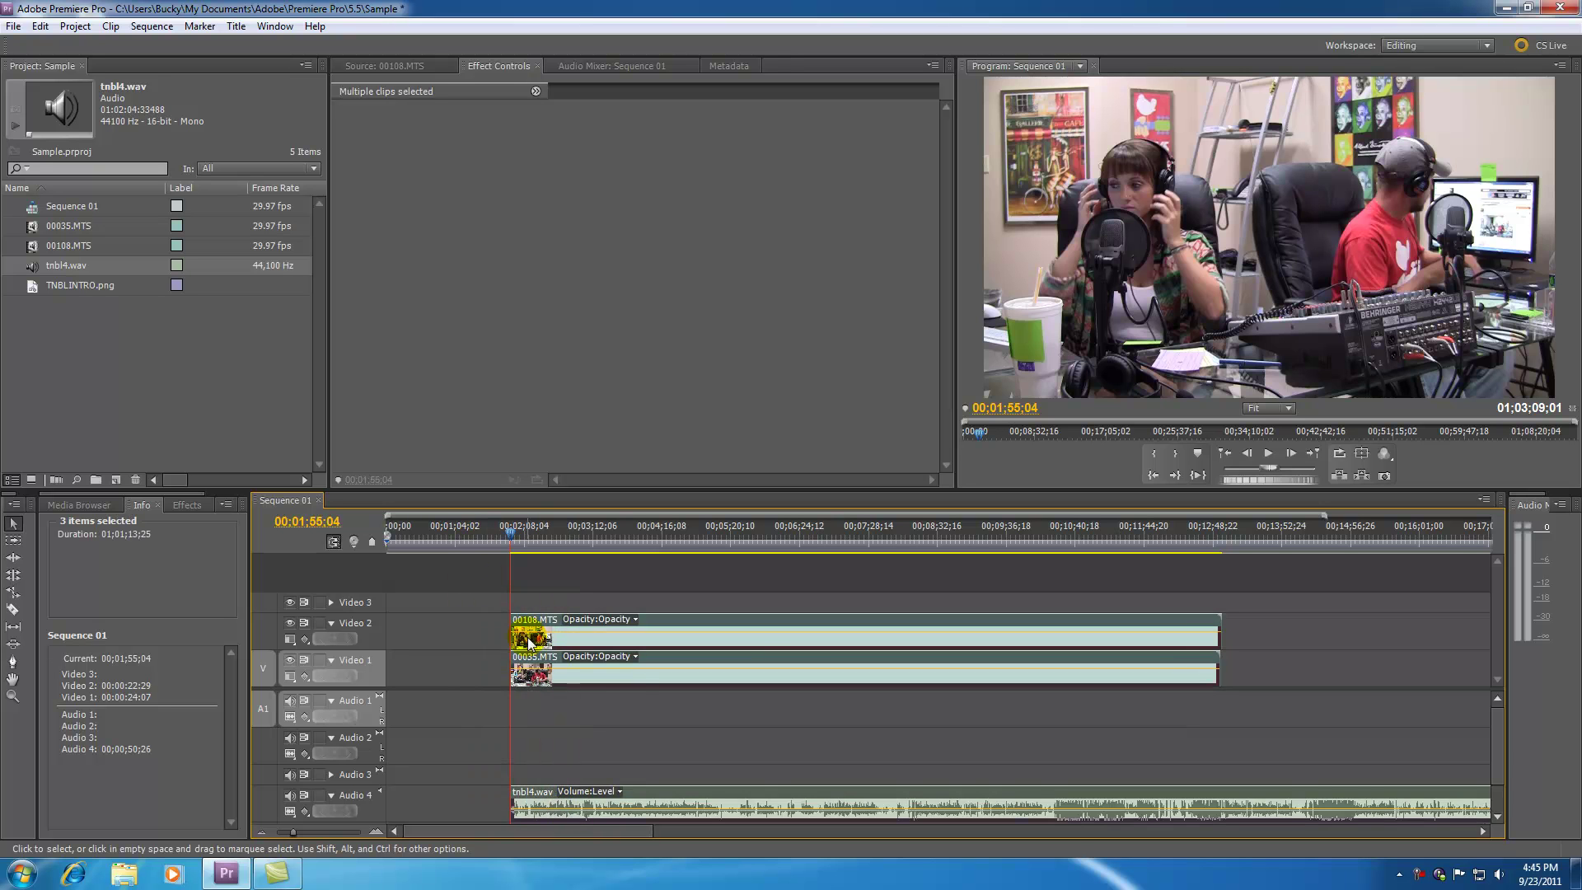
pyautogui.moveTo(530, 636); pyautogui.dragTo(406, 631)
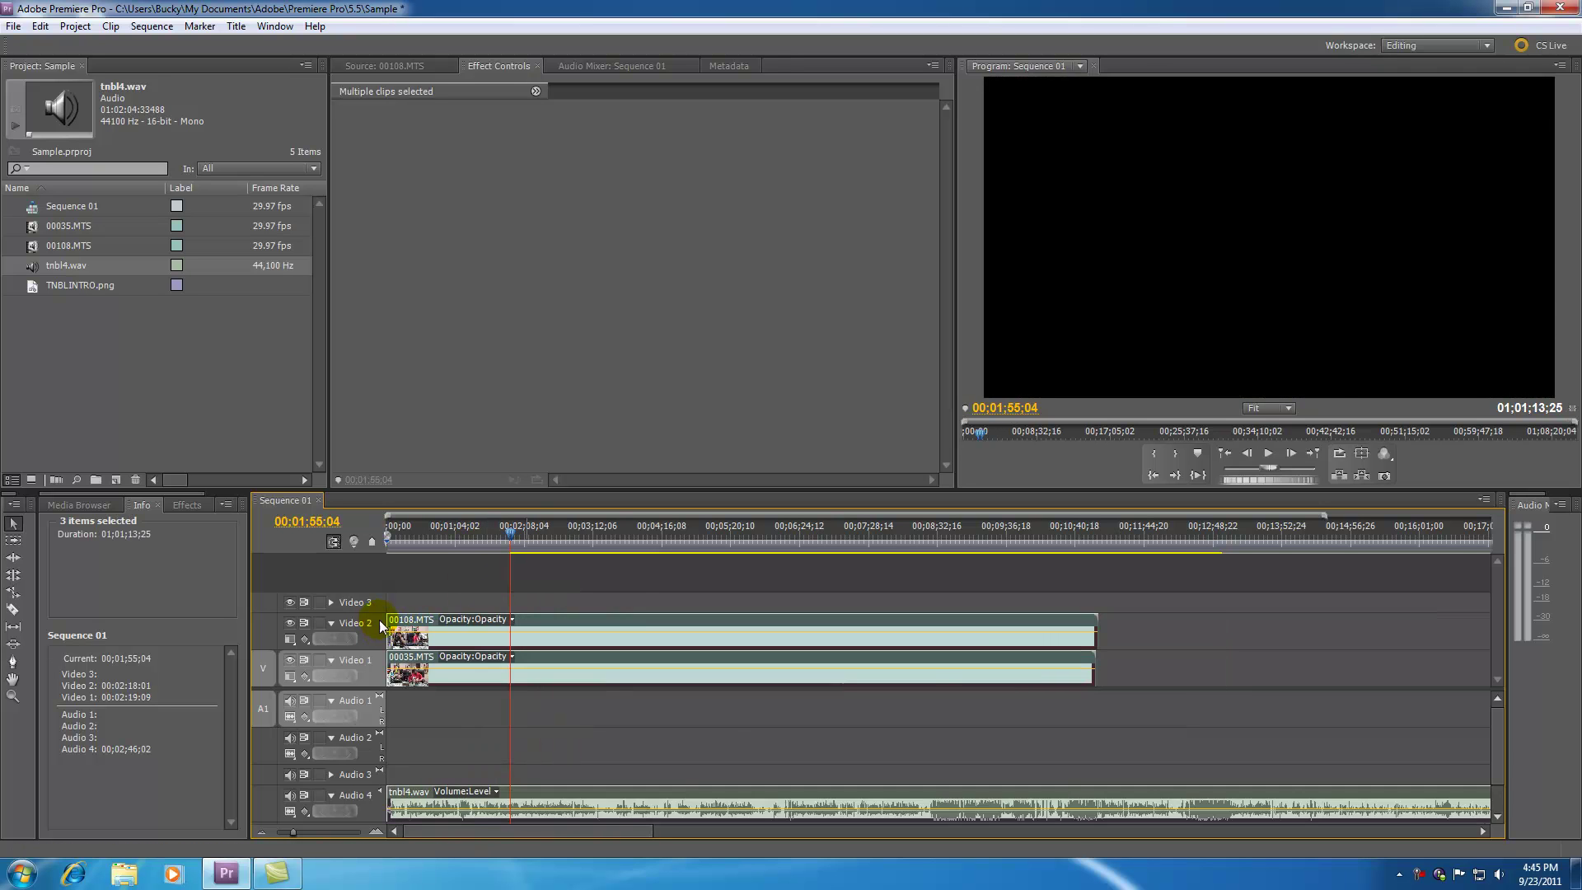
pyautogui.press('Home')
pyautogui.click(429, 577)
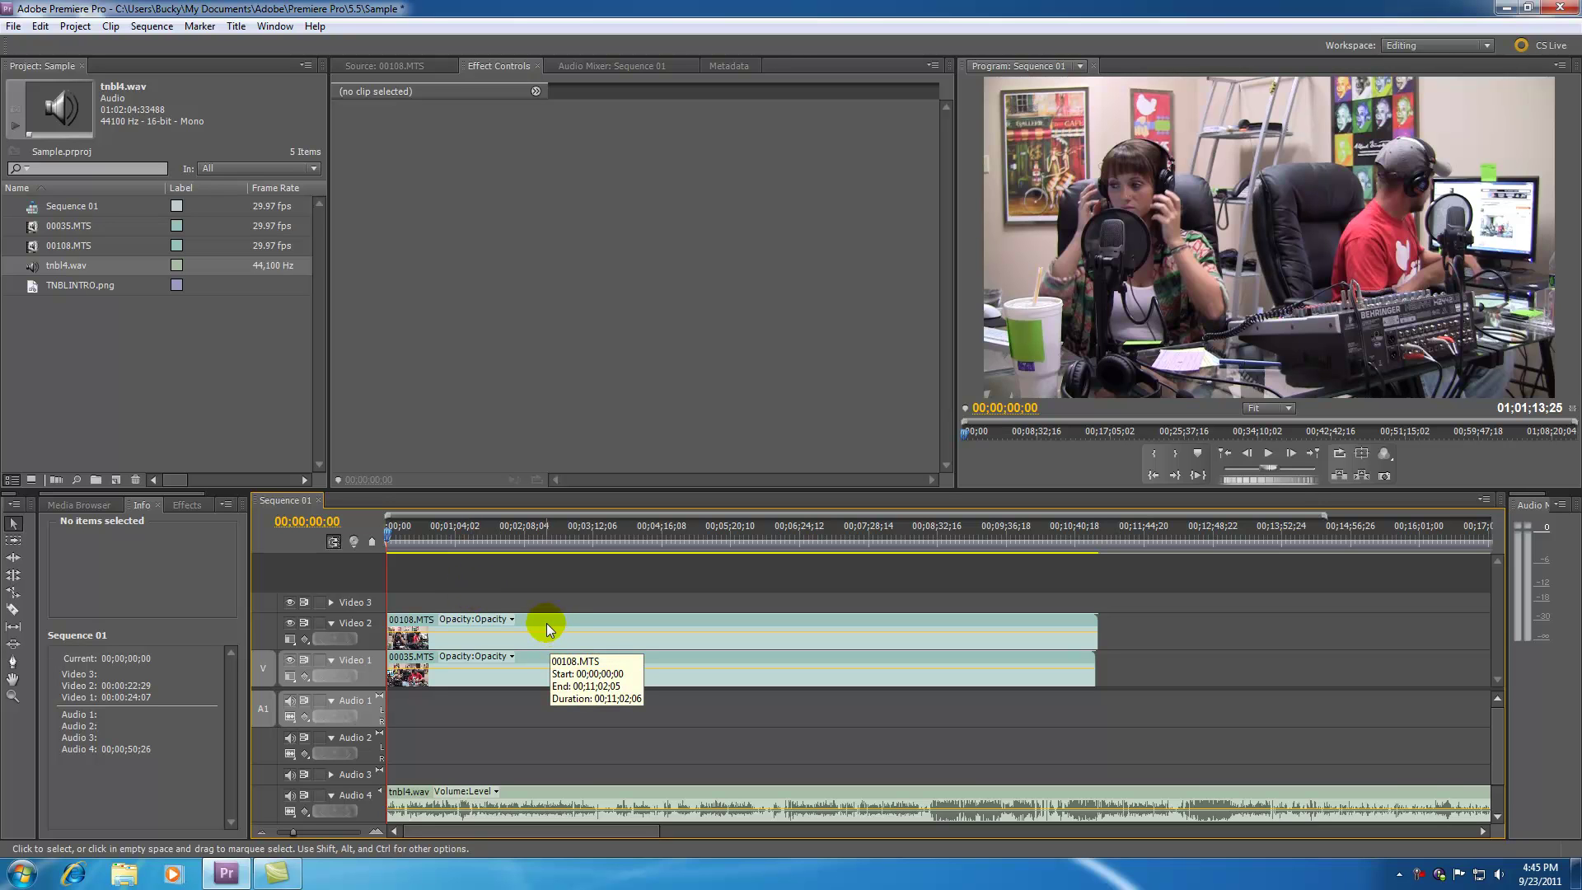
# Step: Play the sequence from its start and scrub through to 00;00;59;26 to review the synchronized footage
pyautogui.press('space')
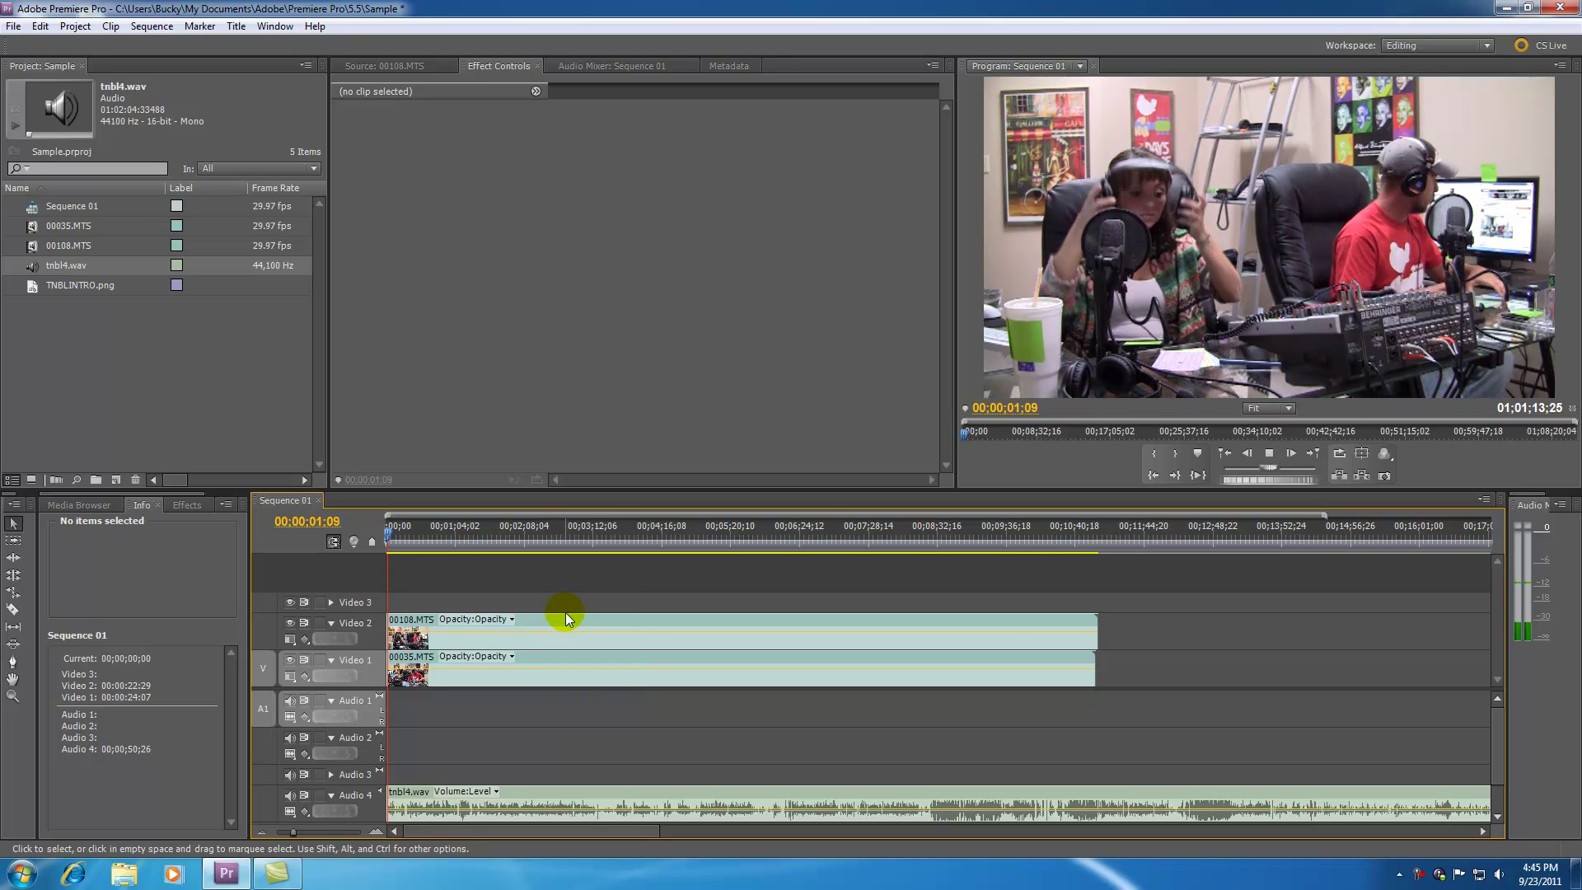
pyautogui.press('space')
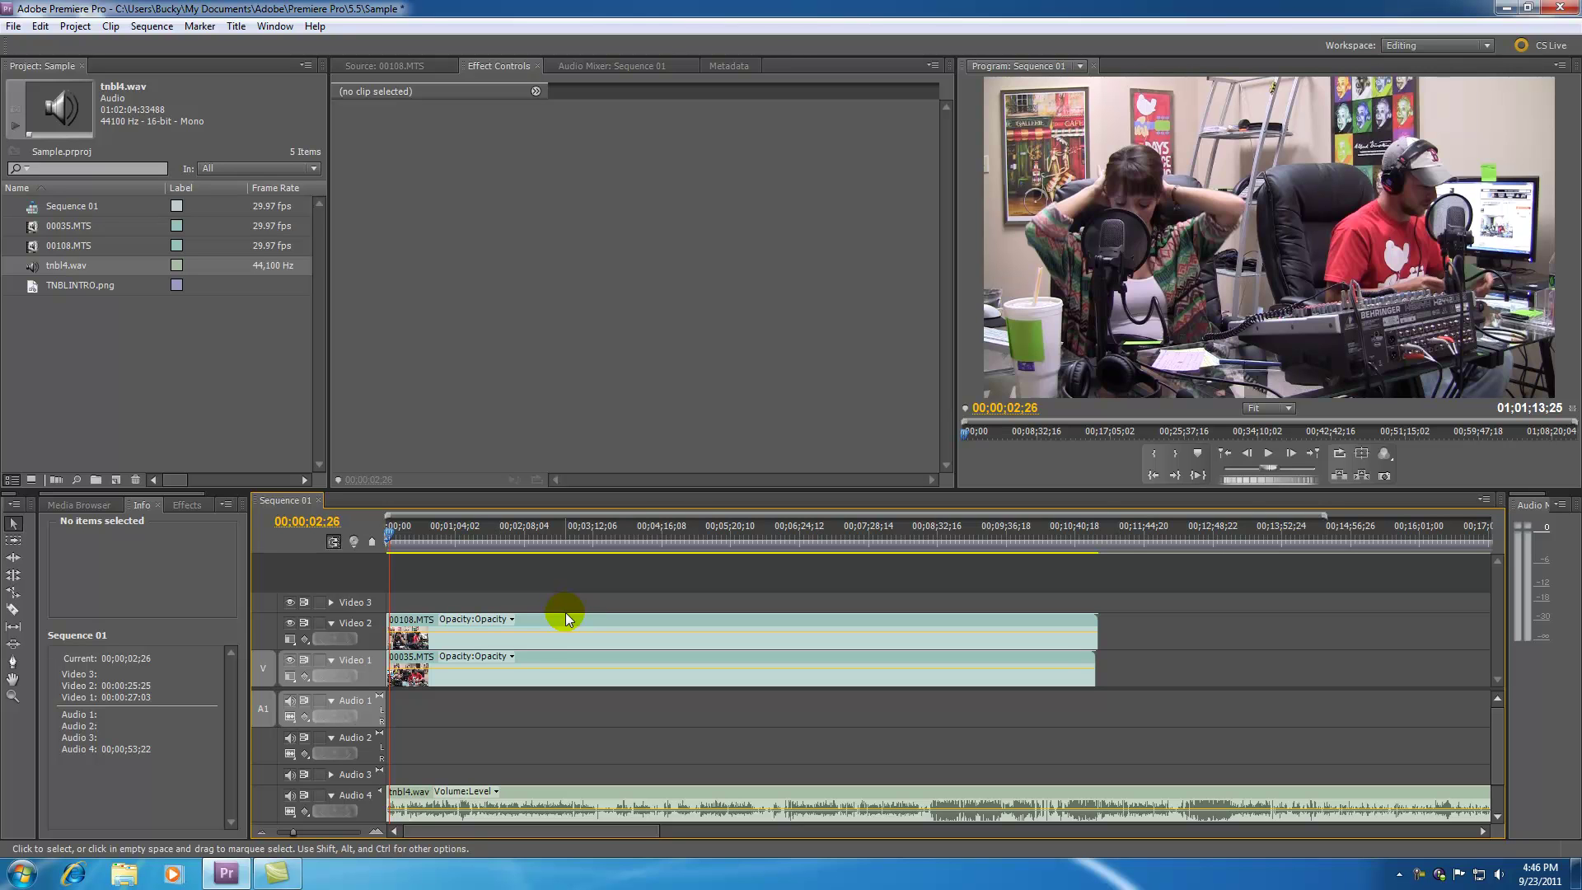
pyautogui.moveTo(390, 529); pyautogui.dragTo(450, 529)
pyautogui.click(303, 832)
pyautogui.moveTo(303, 832)
pyautogui.mouseDown()
pyautogui.moveTo(328, 827)
pyautogui.moveTo(310, 830)
pyautogui.mouseUp()
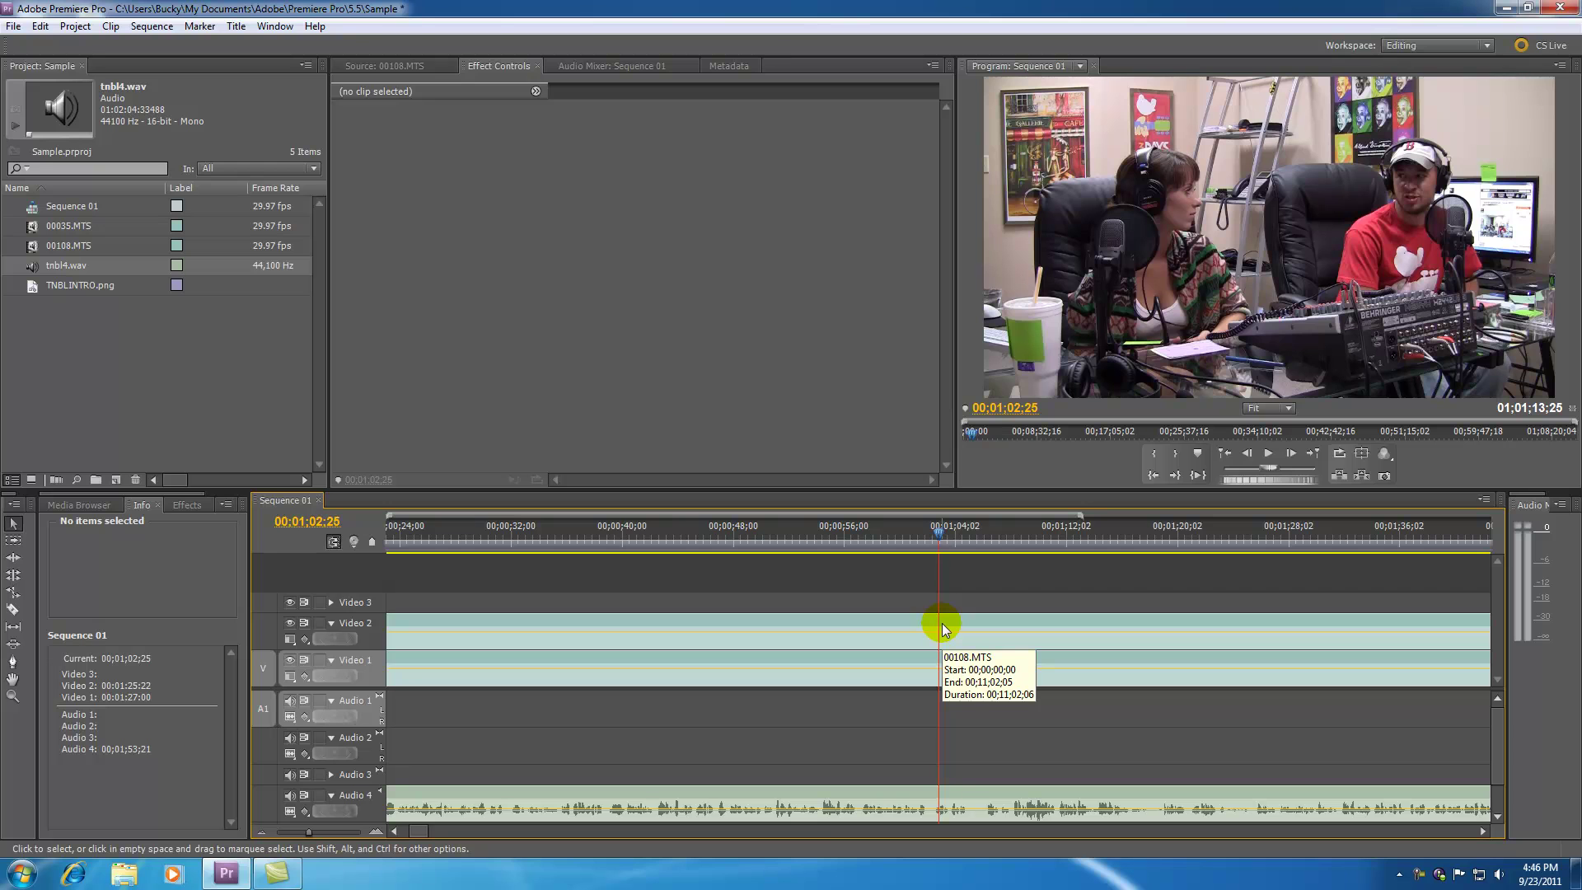
pyautogui.moveTo(929, 537); pyautogui.dragTo(899, 542)
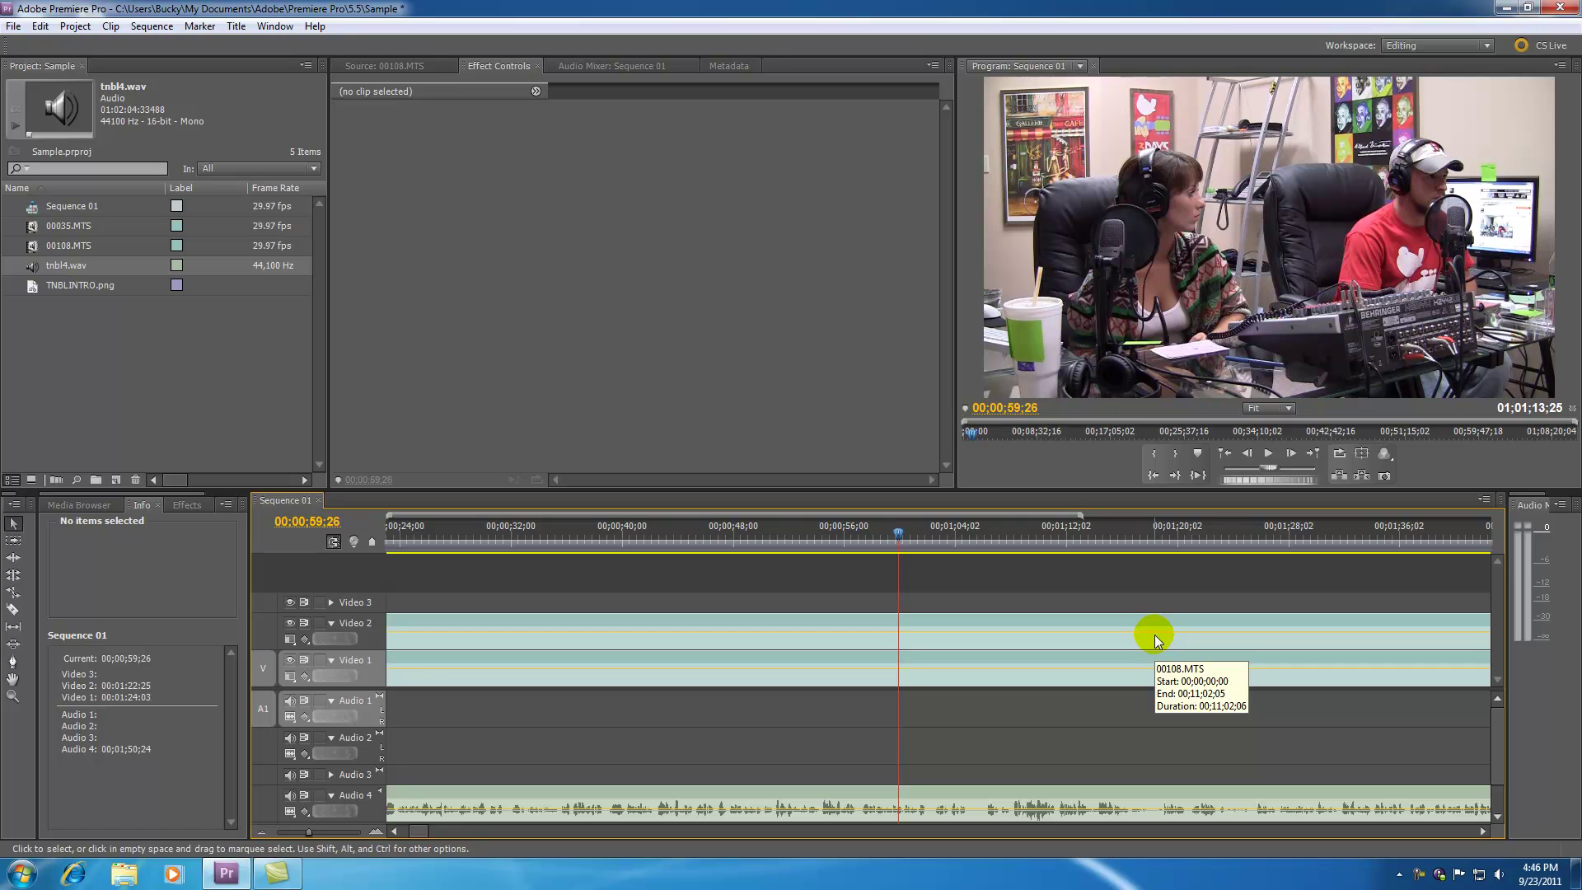
pyautogui.rightClick(1419, 879)
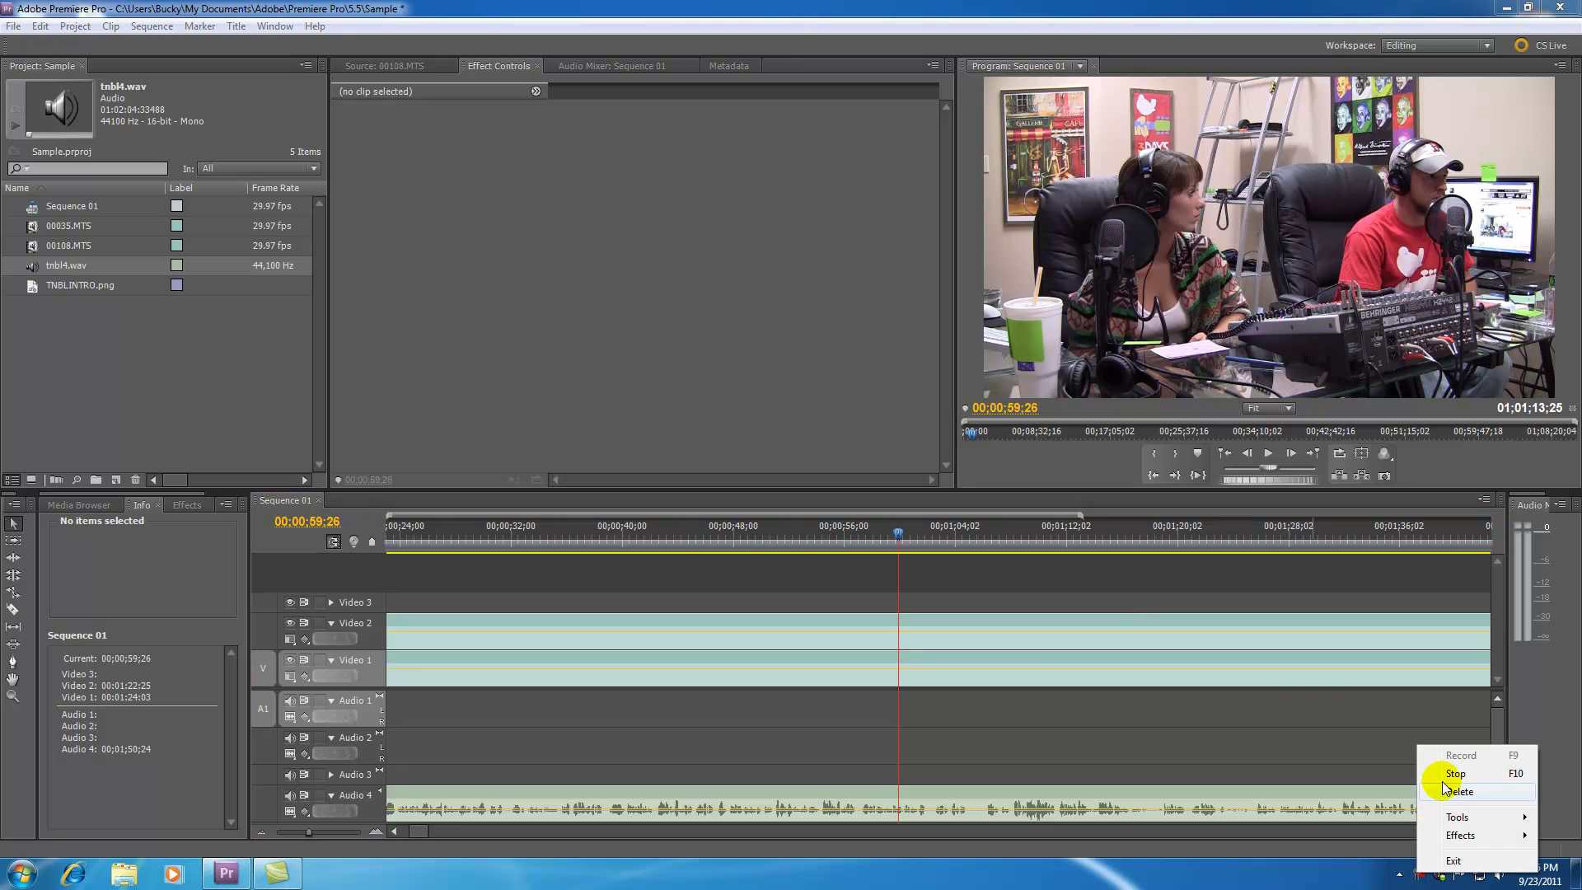